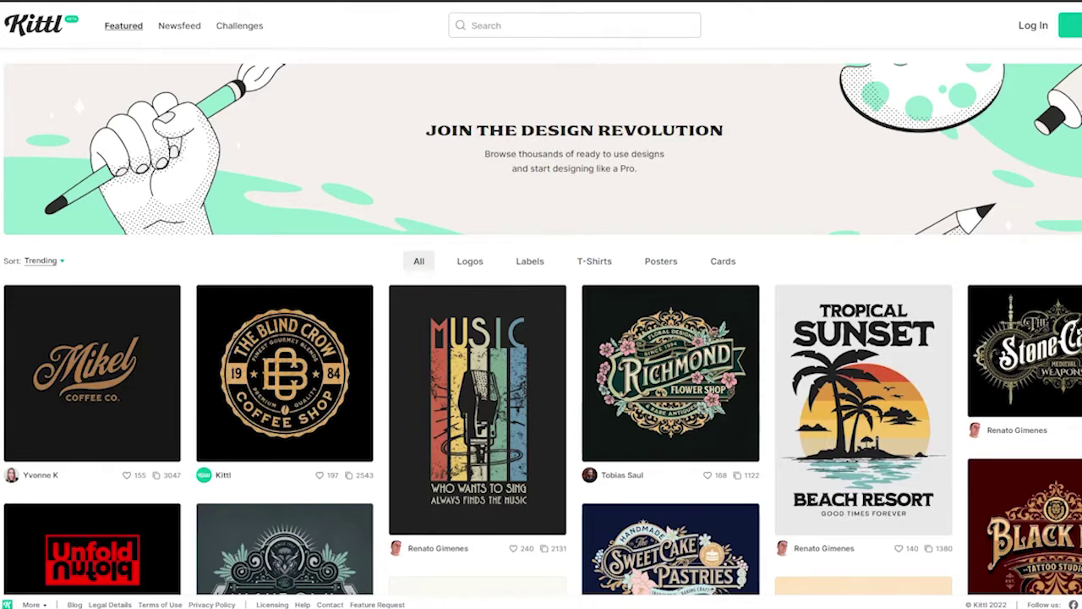
pyautogui.click(541, 394)
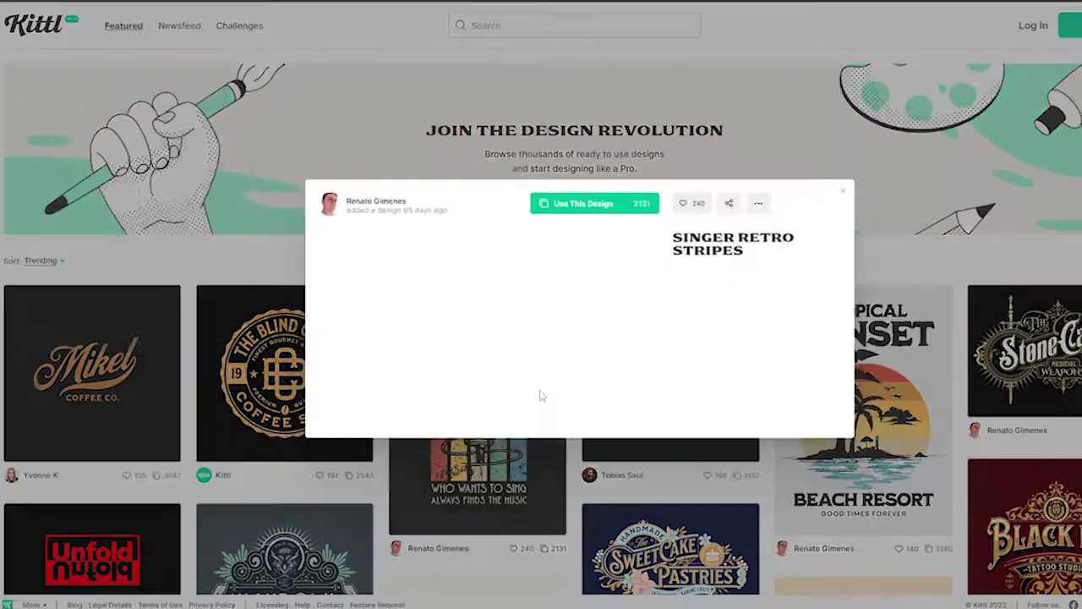
pyautogui.click(533, 47)
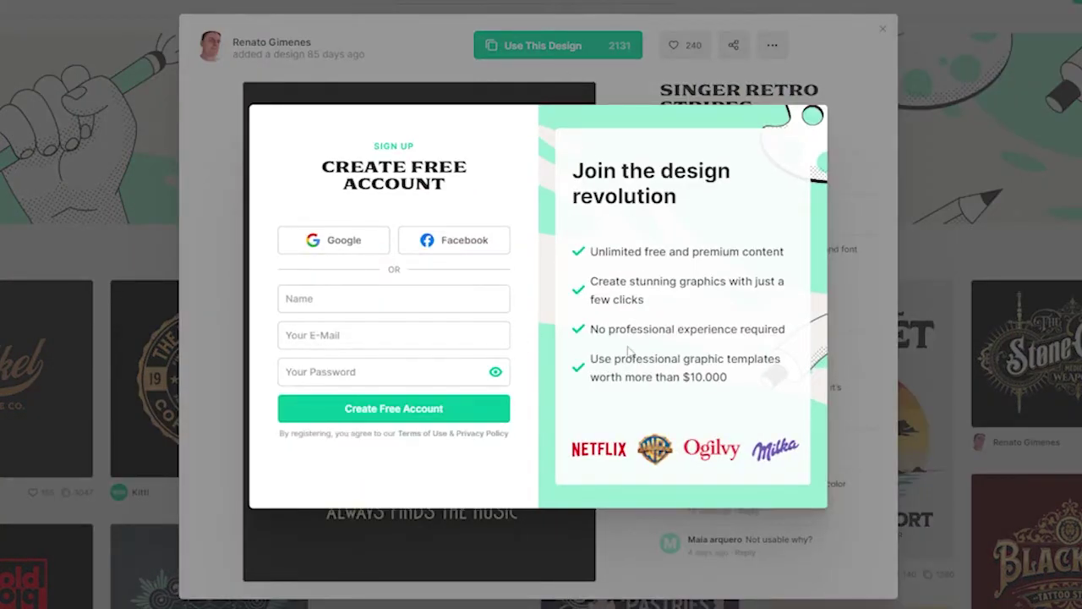
pyautogui.click(855, 68)
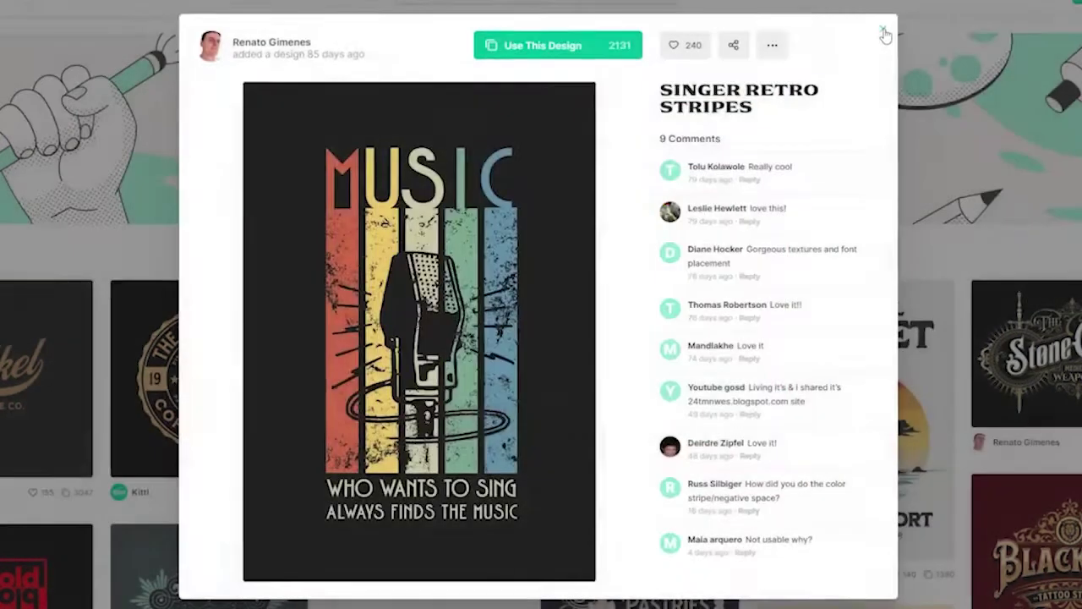
pyautogui.click(882, 28)
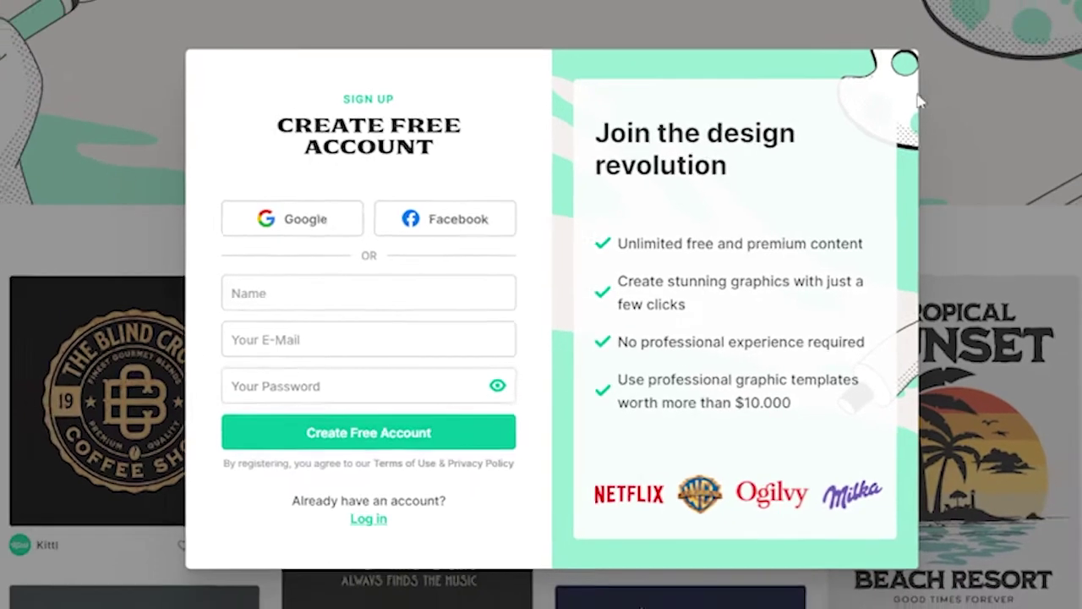
pyautogui.click(930, 40)
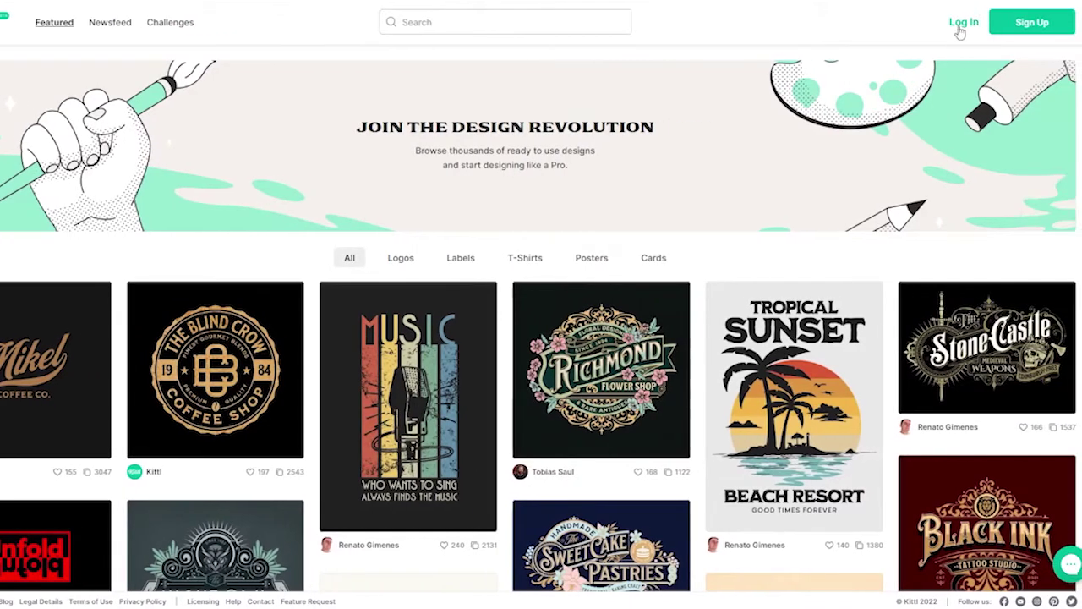
# - Log in to the account with Google and look over the featured designs
pyautogui.click(1031, 23)
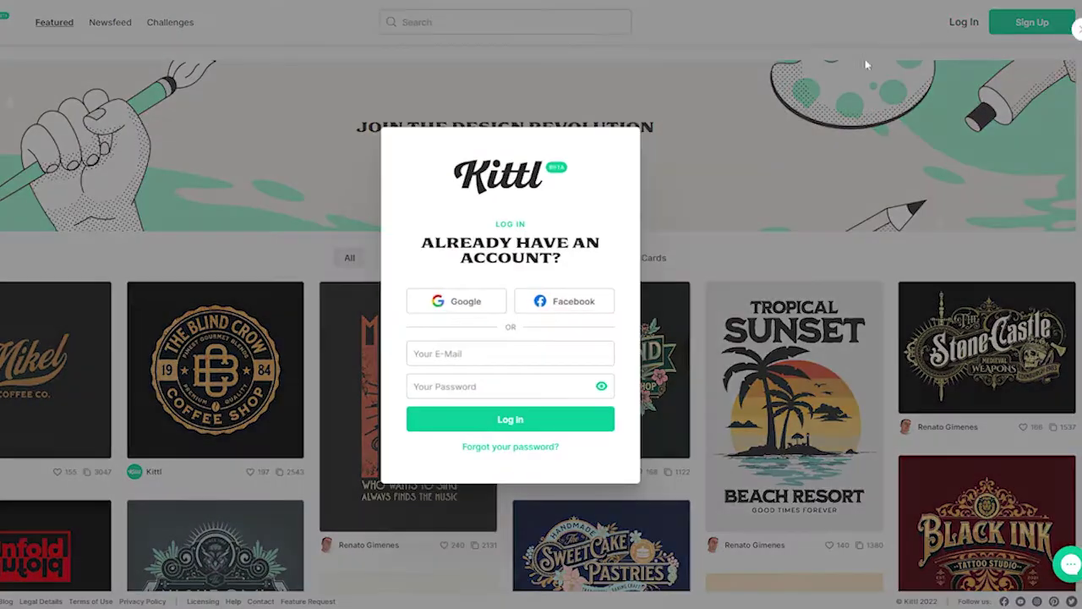
pyautogui.click(457, 299)
pyautogui.scroll(-2, 756, 358)
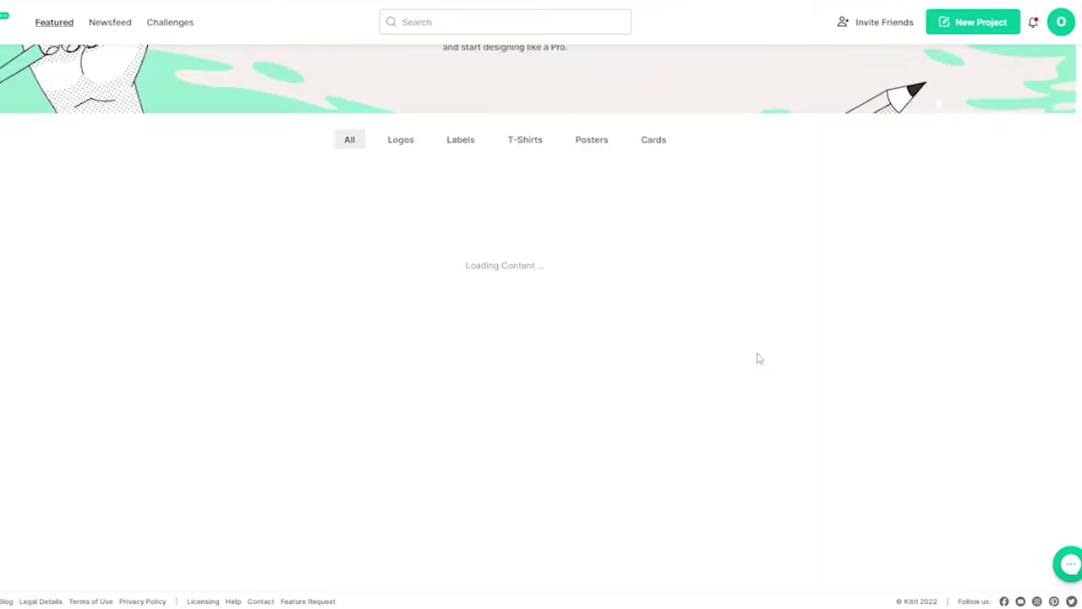
pyautogui.scroll(2, 755, 358)
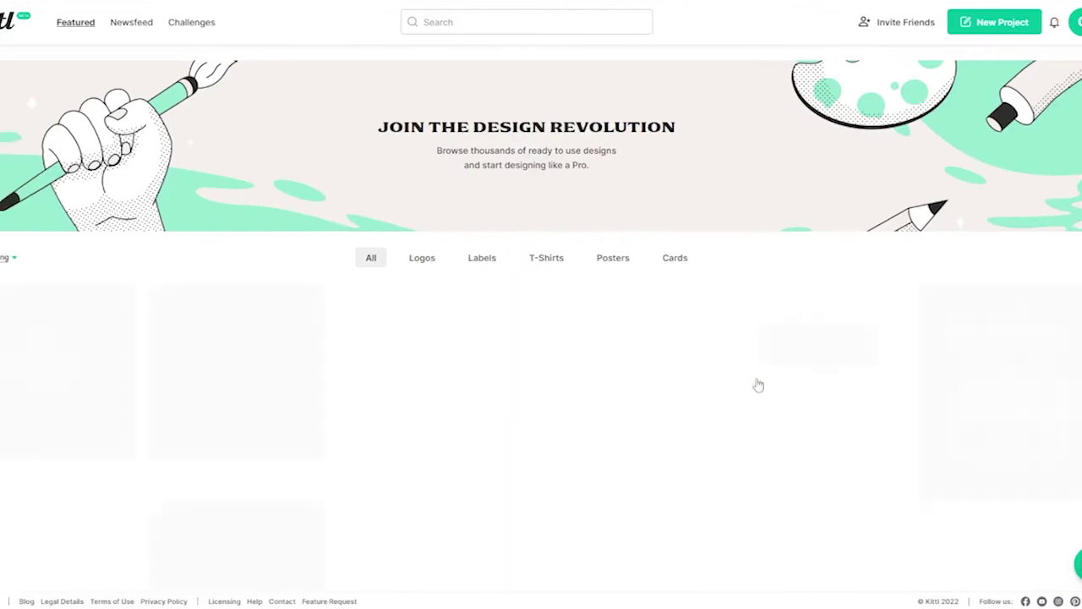
pyautogui.scroll(-3, 683, 381)
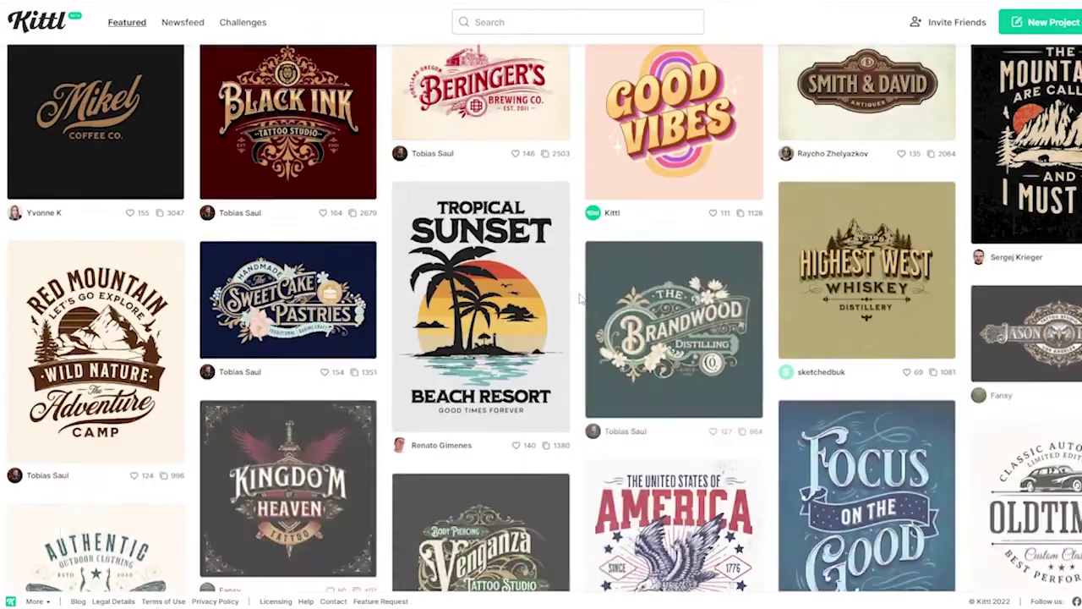
pyautogui.scroll(-3, 580, 297)
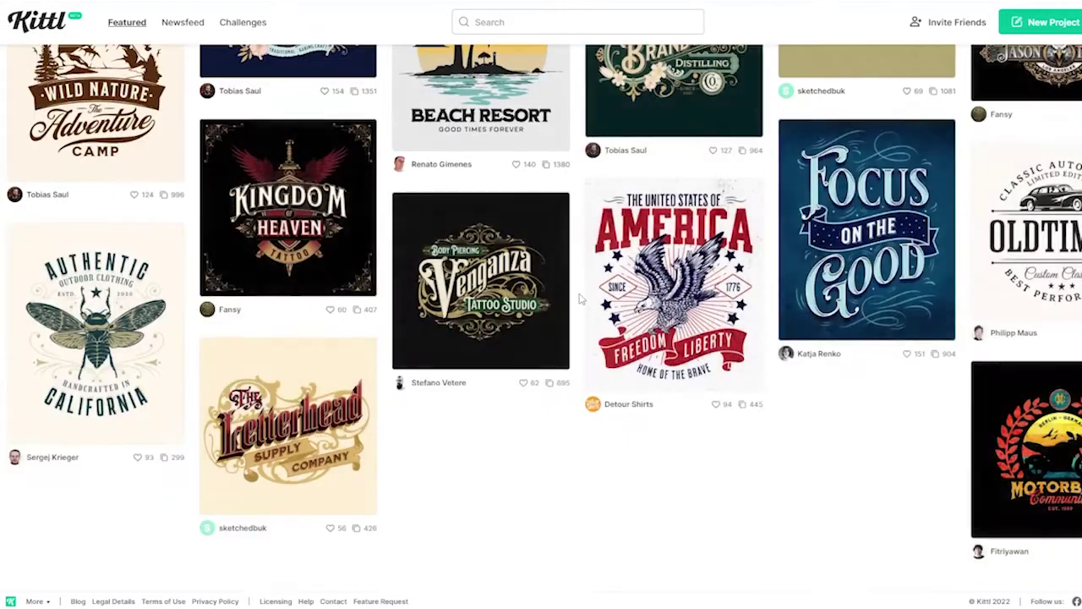
pyautogui.scroll(6, 580, 298)
# - Open the existing project named New Project for editing from the account profile
pyautogui.click(1067, 24)
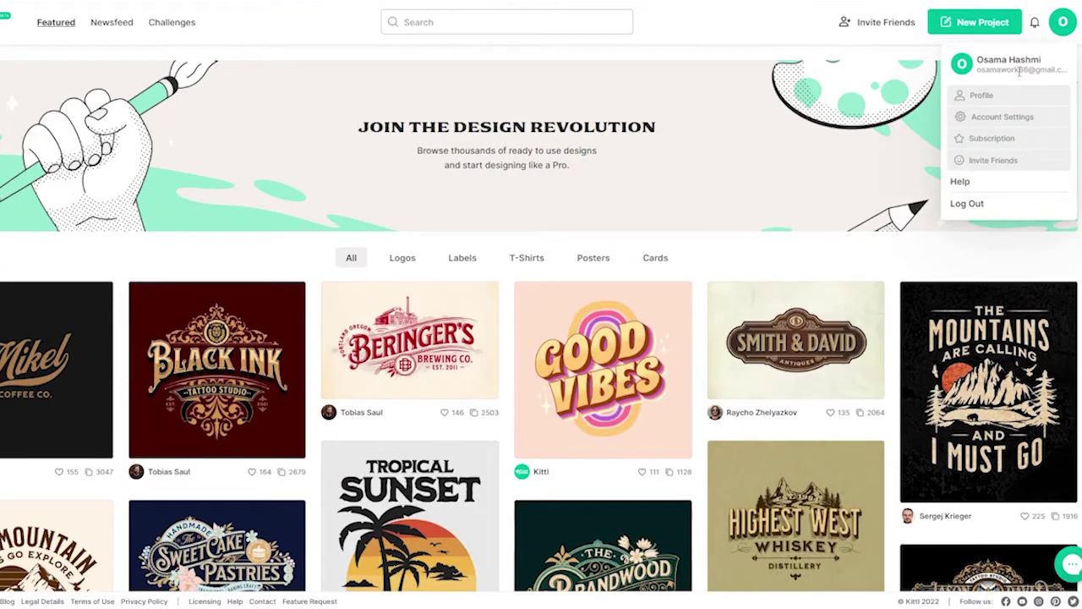
pyautogui.click(980, 95)
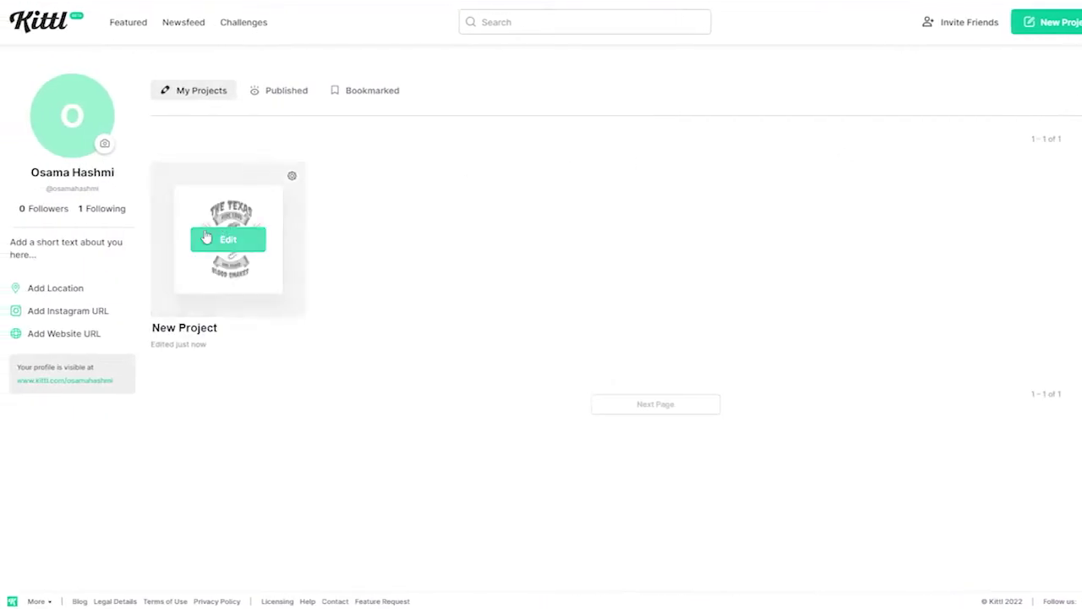
pyautogui.click(206, 238)
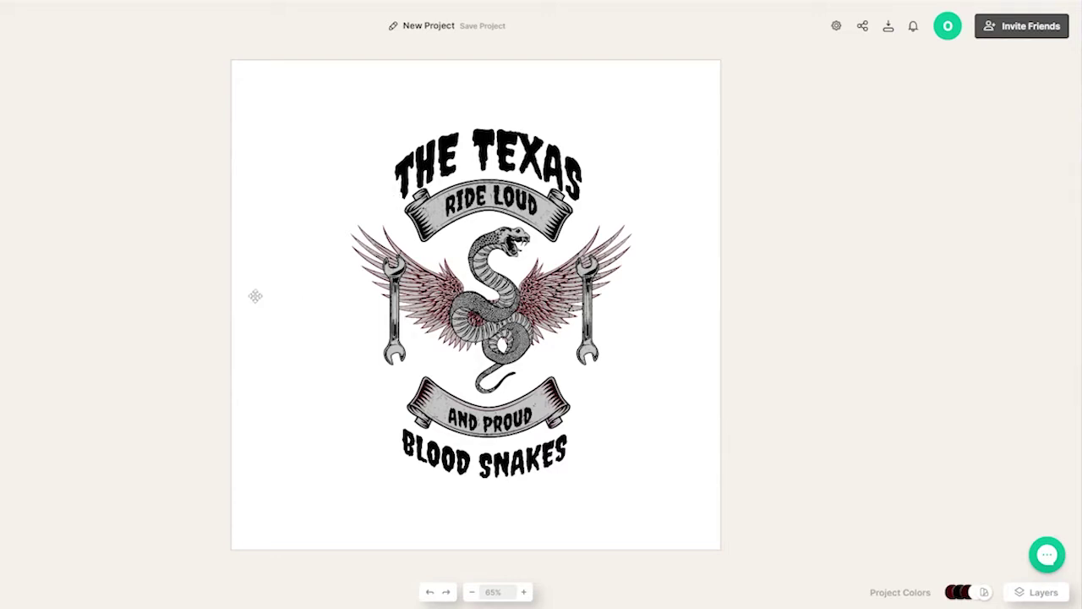
# - Move the Color Burn texture image so it lines up with the artboard, and deselect it
pyautogui.click(385, 398)
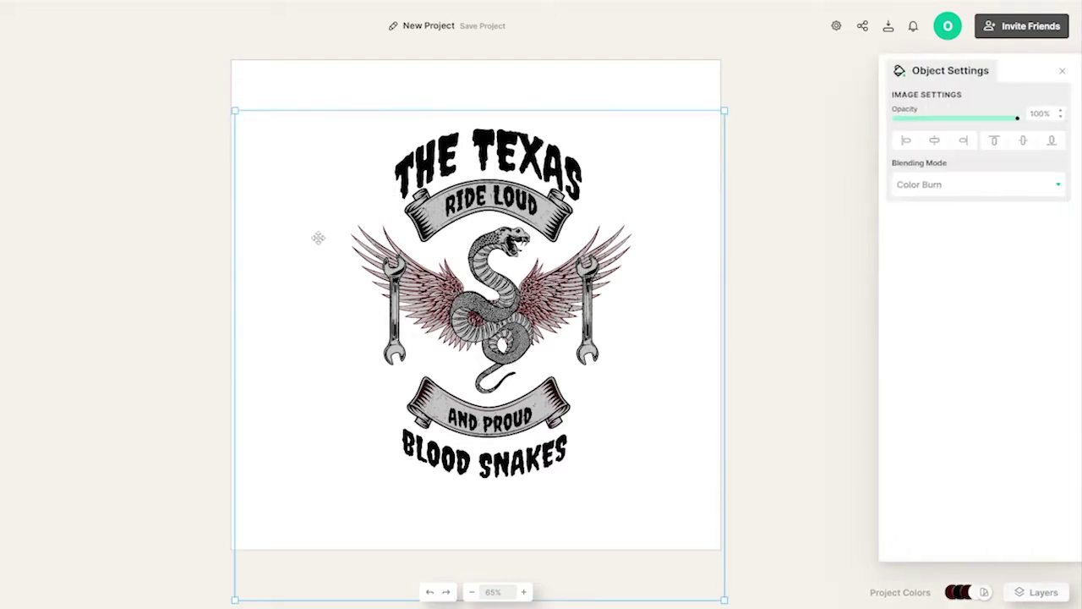
pyautogui.moveTo(330, 201); pyautogui.dragTo(314, 186)
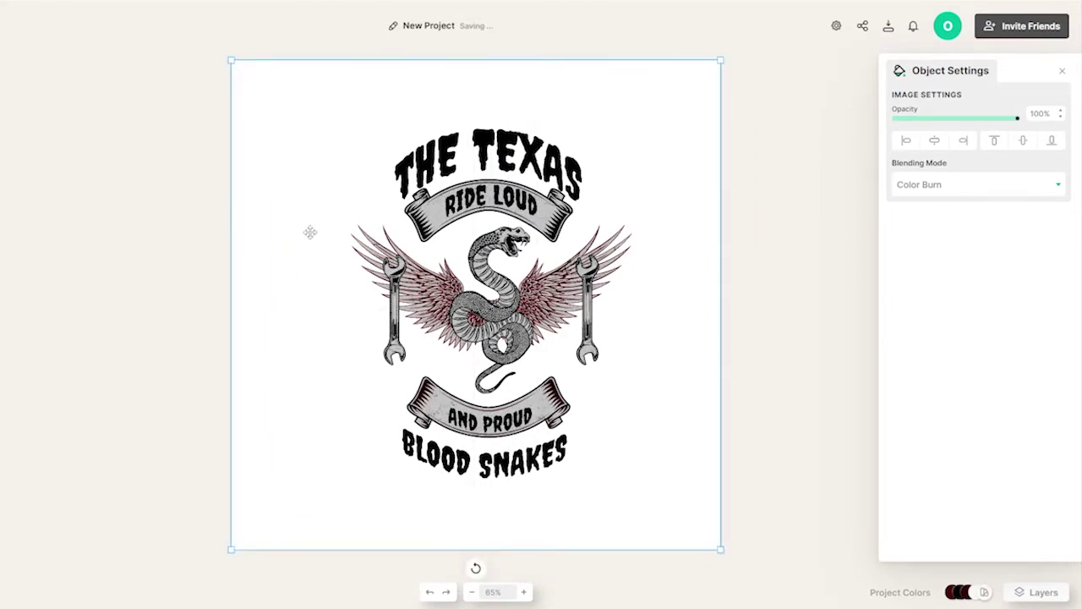
pyautogui.press('Escape')
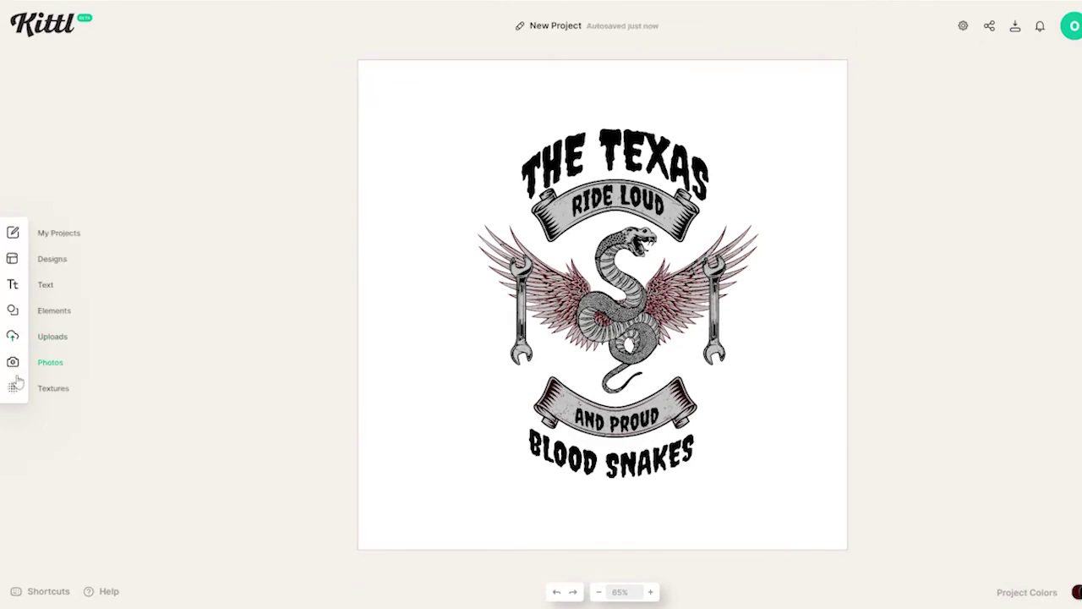
# - Add a speckled grunge texture from the texture library to the design and align its image with the artboard
pyautogui.click(14, 387)
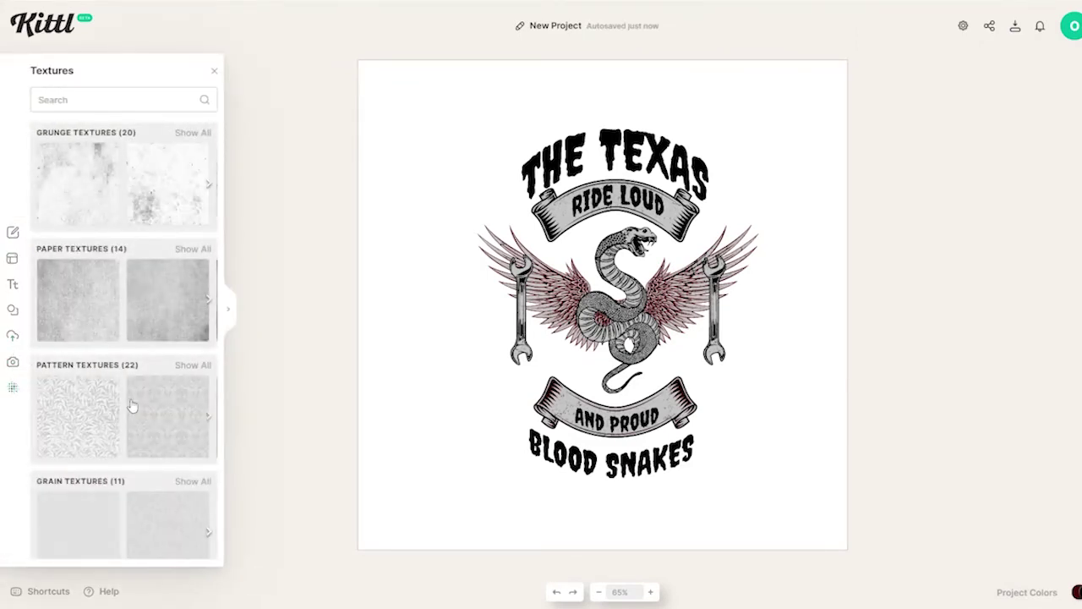
pyautogui.click(226, 313)
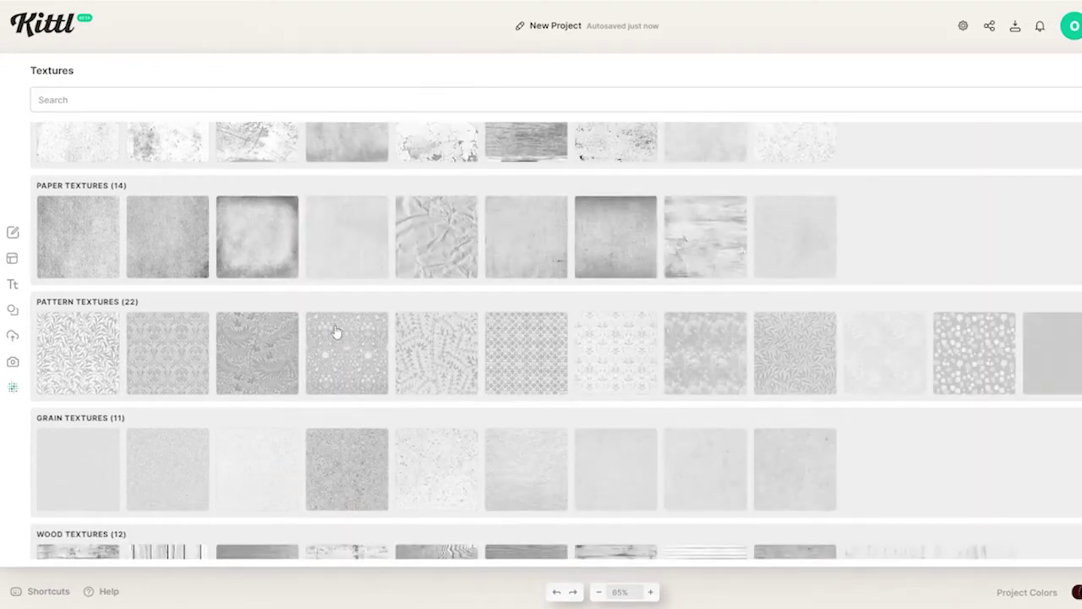
pyautogui.scroll(-4, 336, 331)
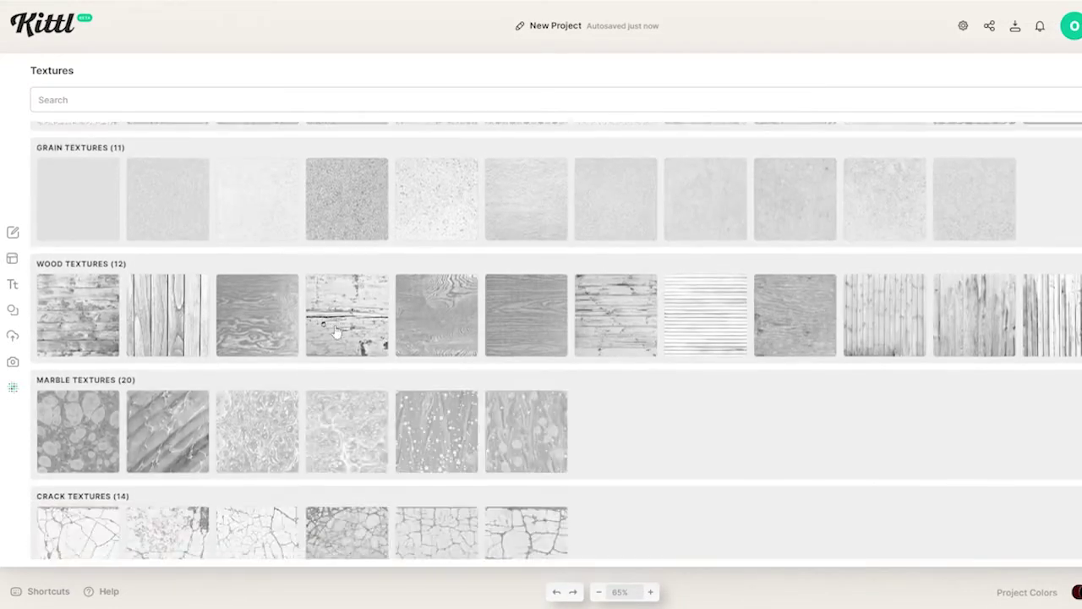
pyautogui.scroll(-2, 336, 332)
pyautogui.scroll(1, 334, 345)
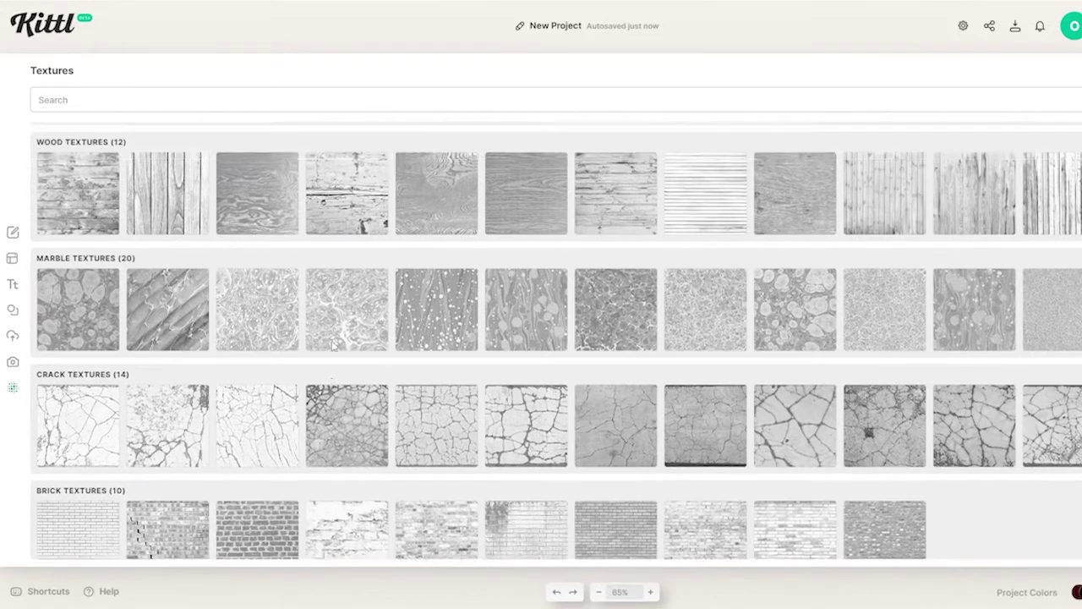
pyautogui.scroll(7, 332, 345)
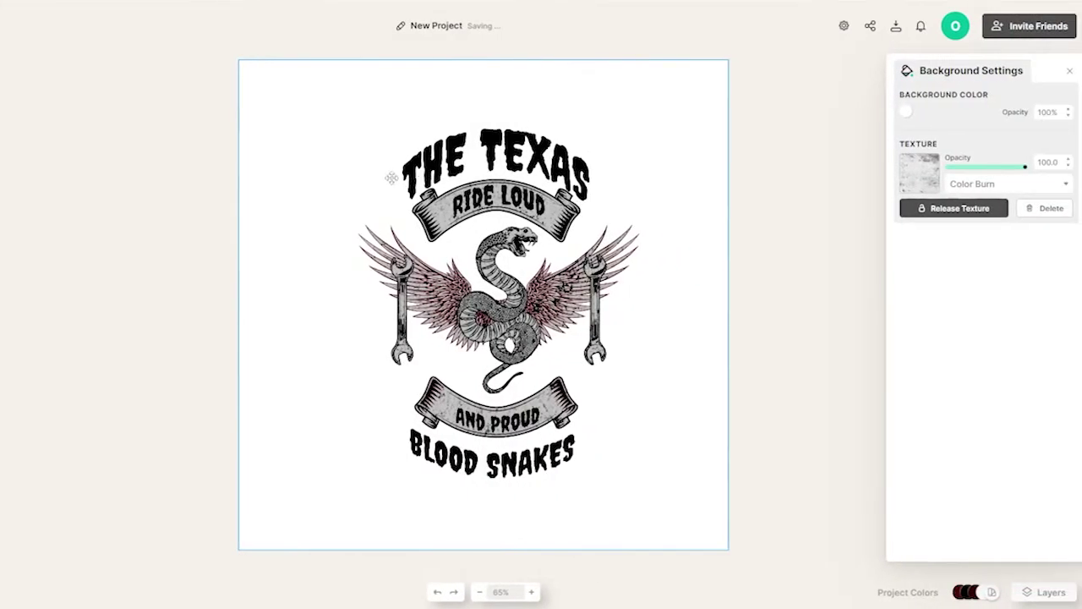
pyautogui.click(321, 183)
pyautogui.moveTo(320, 183); pyautogui.dragTo(312, 218)
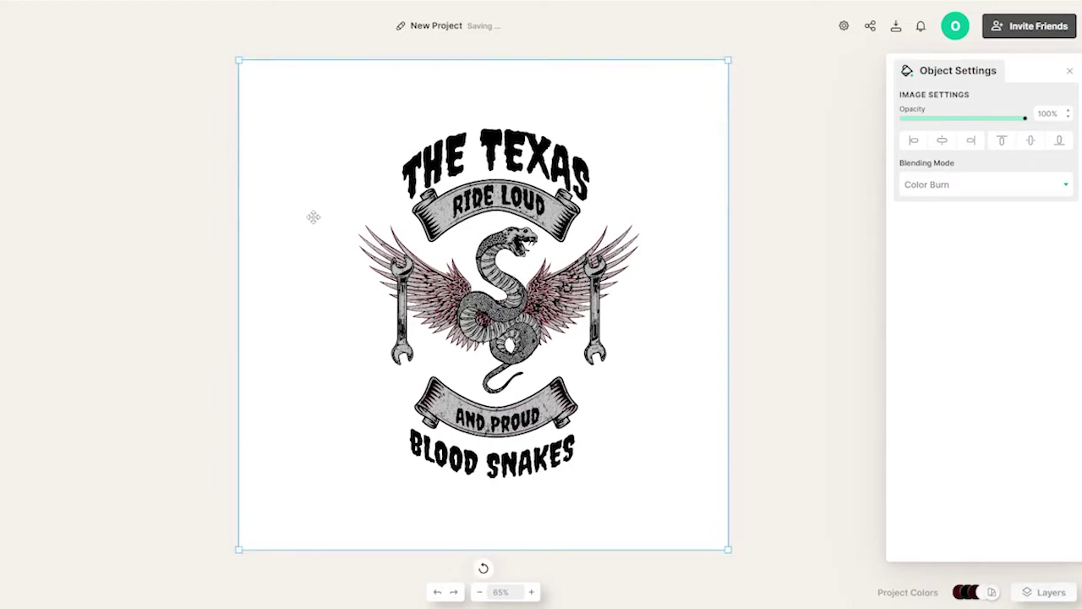
# - Try the Overlay, Soft Light and Normal blending modes on the texture image and return it to Color Burn
pyautogui.click(963, 188)
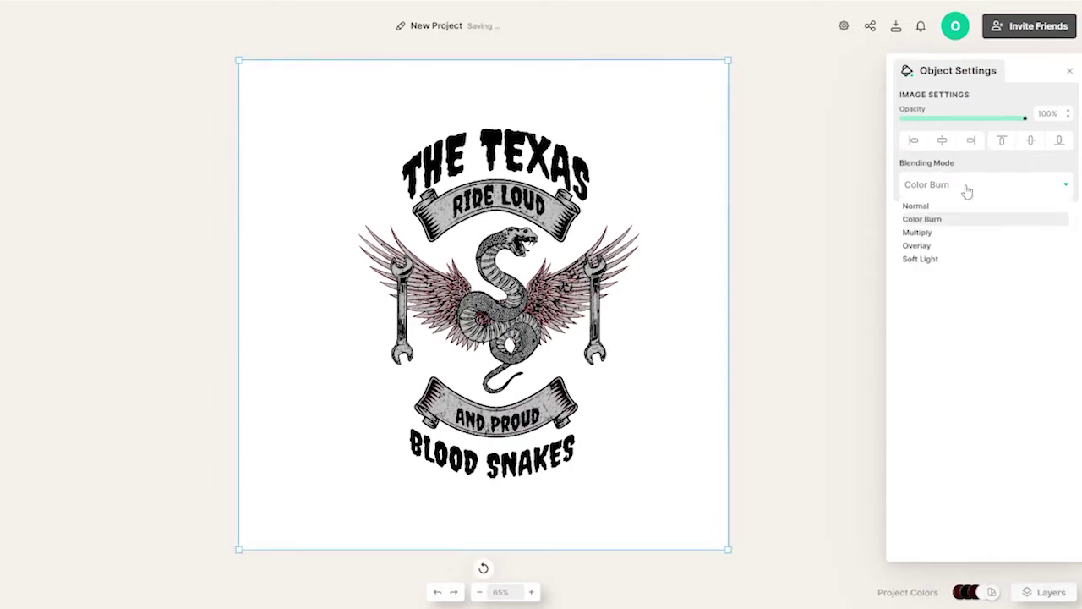
pyautogui.click(939, 246)
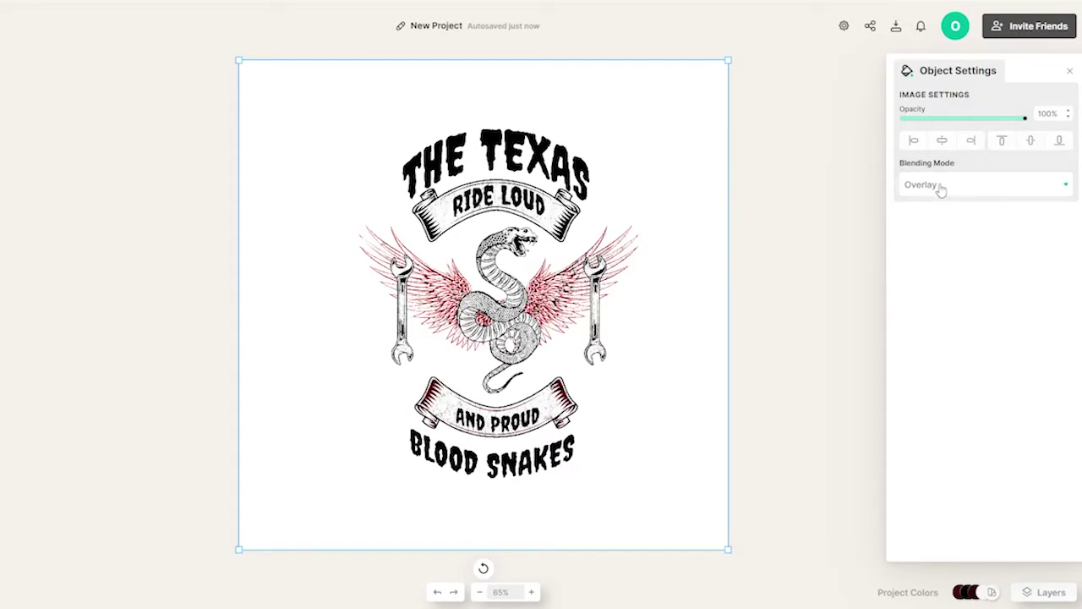
pyautogui.click(937, 188)
pyautogui.click(930, 261)
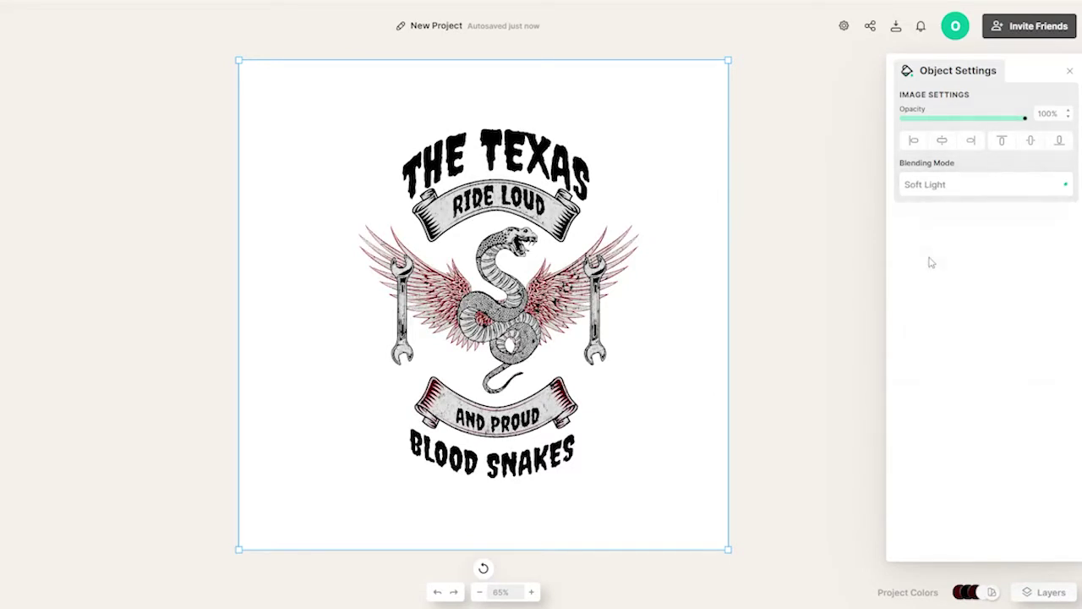
pyautogui.click(932, 188)
pyautogui.click(933, 207)
pyautogui.click(935, 193)
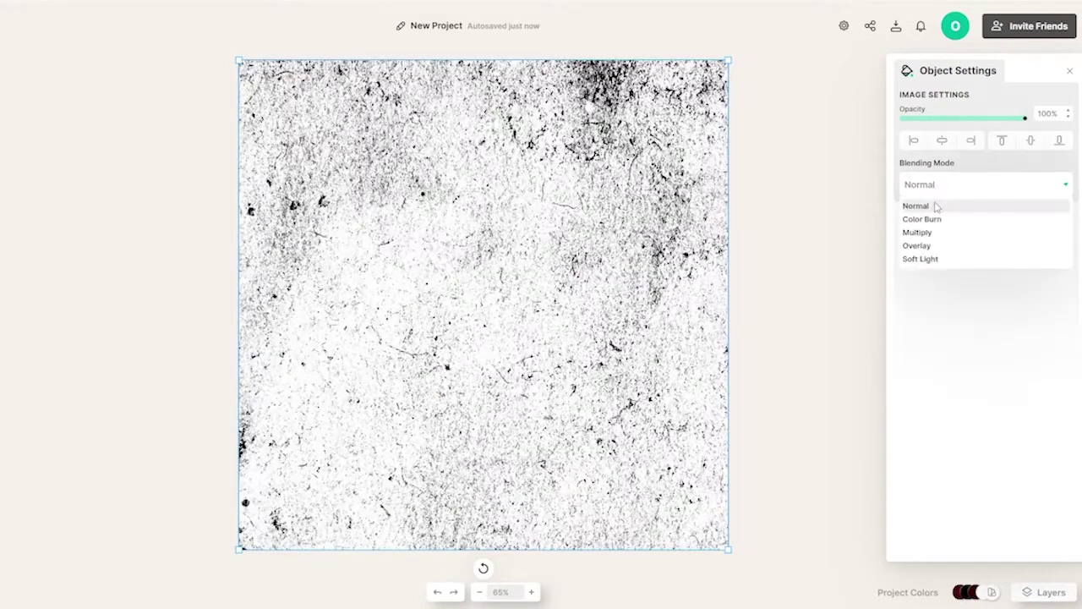
pyautogui.click(933, 221)
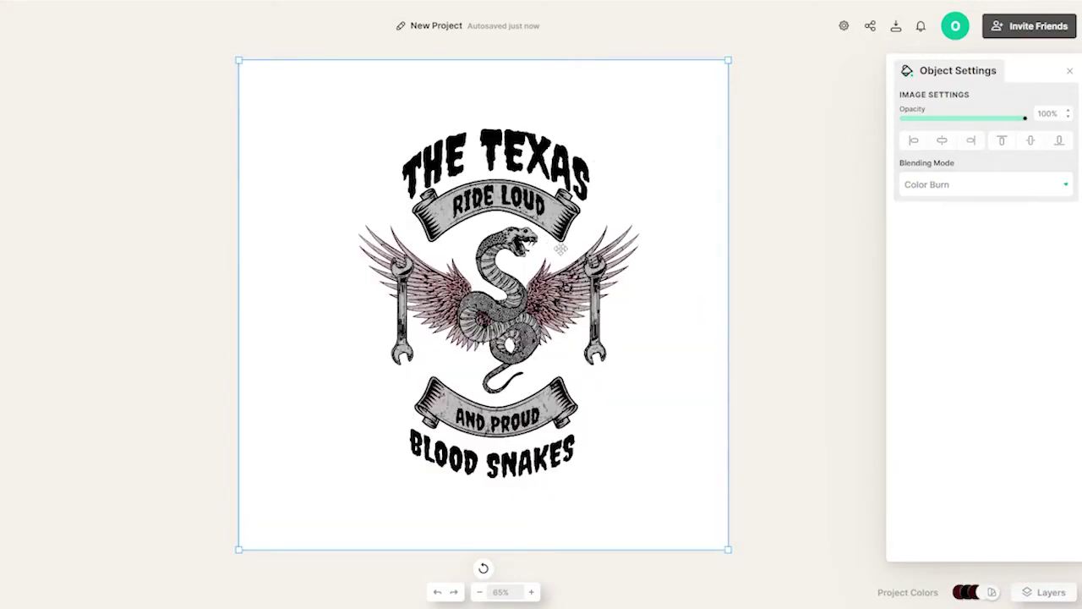
# - Set the texture image's blending mode to Multiply and realign the image with the artboard
pyautogui.click(930, 184)
pyautogui.click(964, 233)
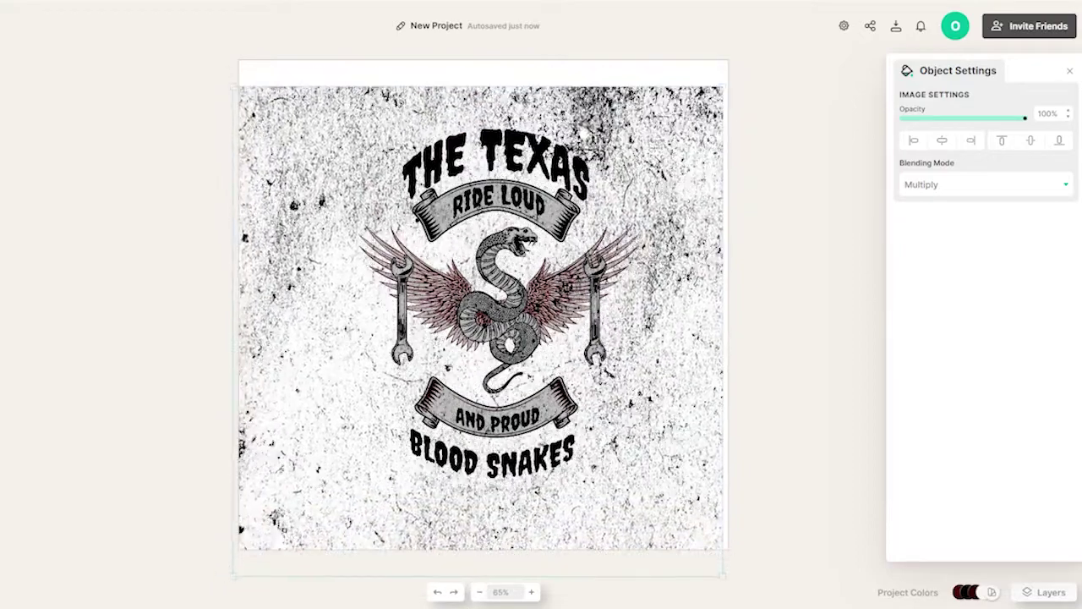
pyautogui.click(656, 96)
pyautogui.click(954, 208)
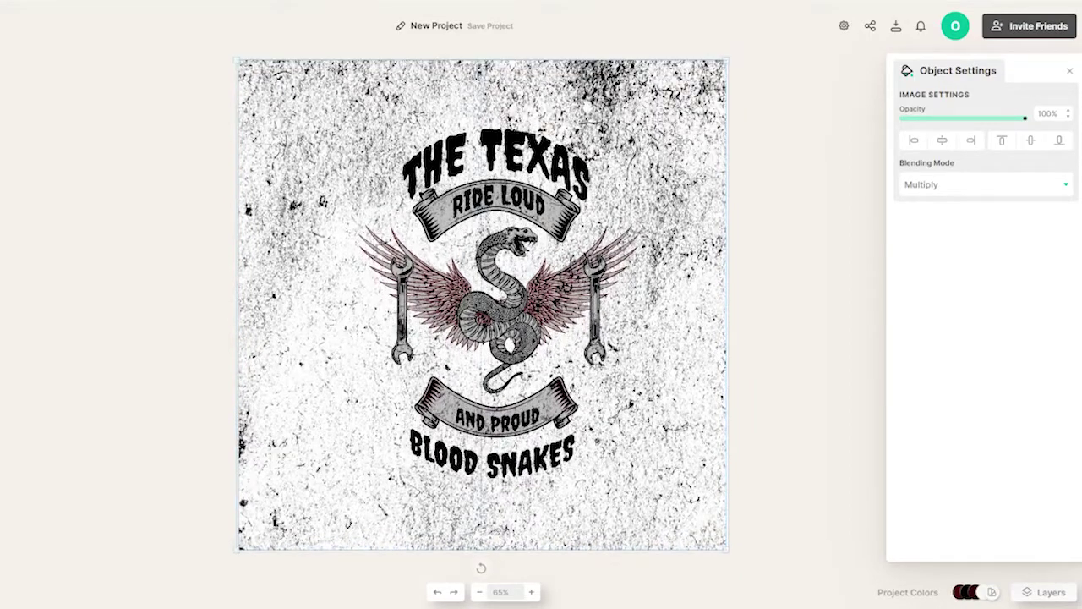
# - Try a lower opacity on the texture image and deselect it
pyautogui.moveTo(1022, 121); pyautogui.dragTo(1053, 131)
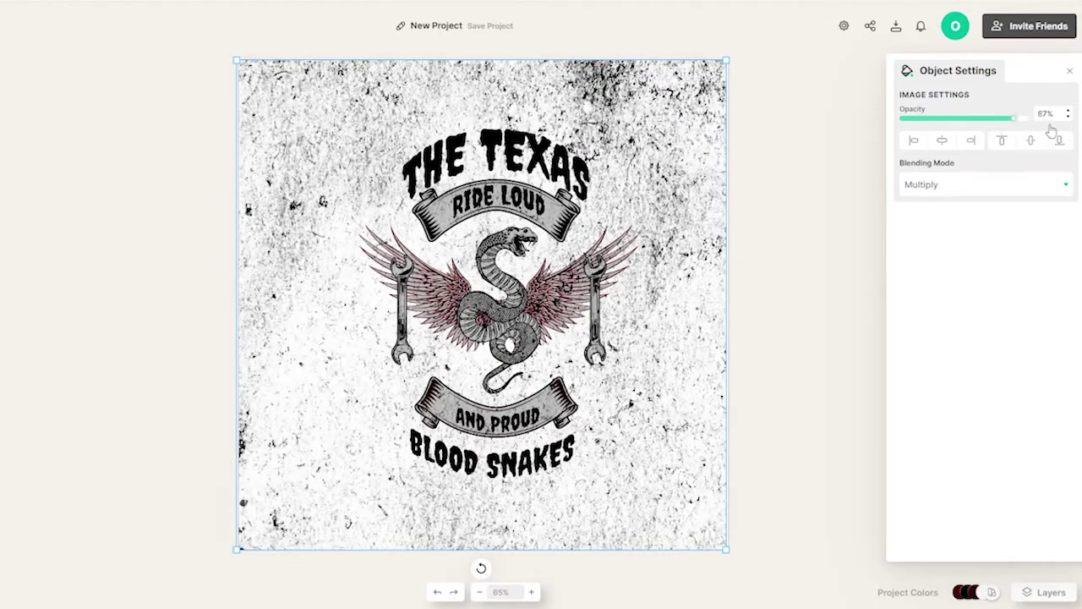
pyautogui.click(850, 465)
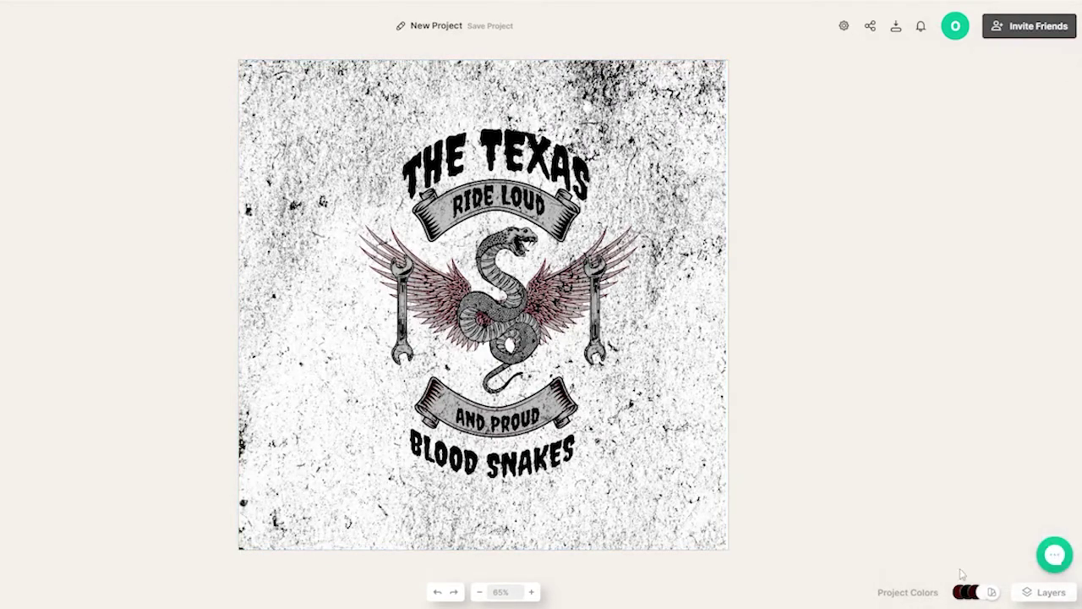
# - Open the project colors and look through the available color palettes
pyautogui.click(995, 596)
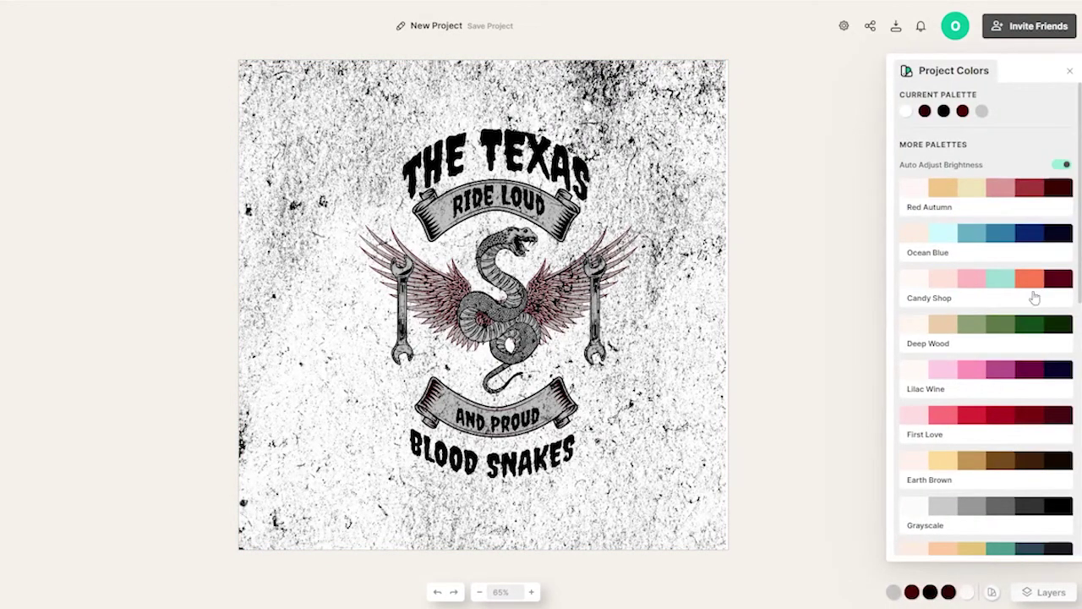
pyautogui.scroll(-3, 958, 388)
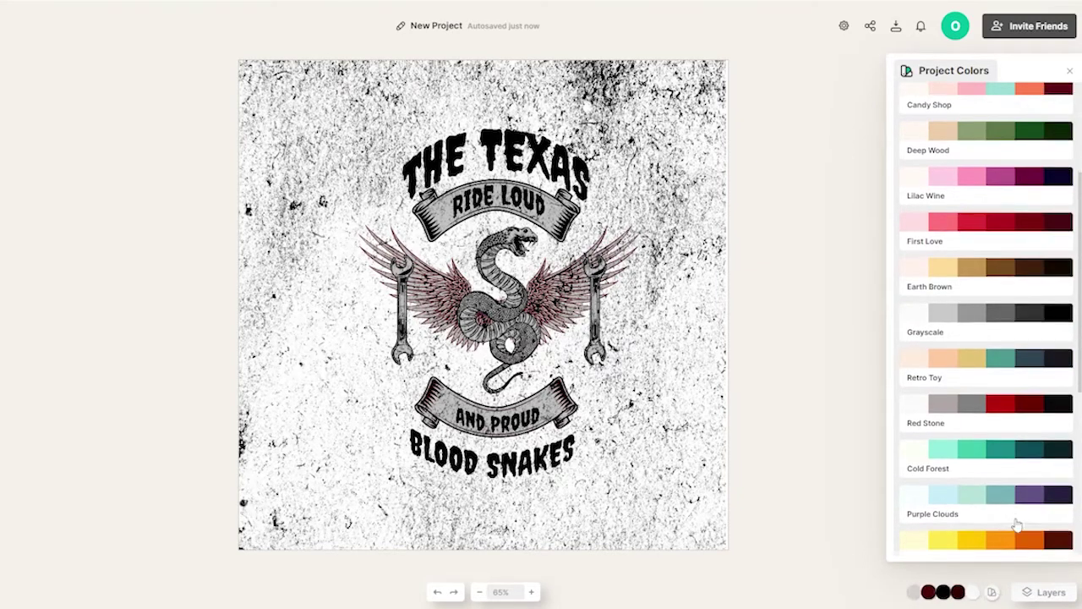
pyautogui.scroll(-5, 1015, 526)
pyautogui.scroll(10, 1017, 524)
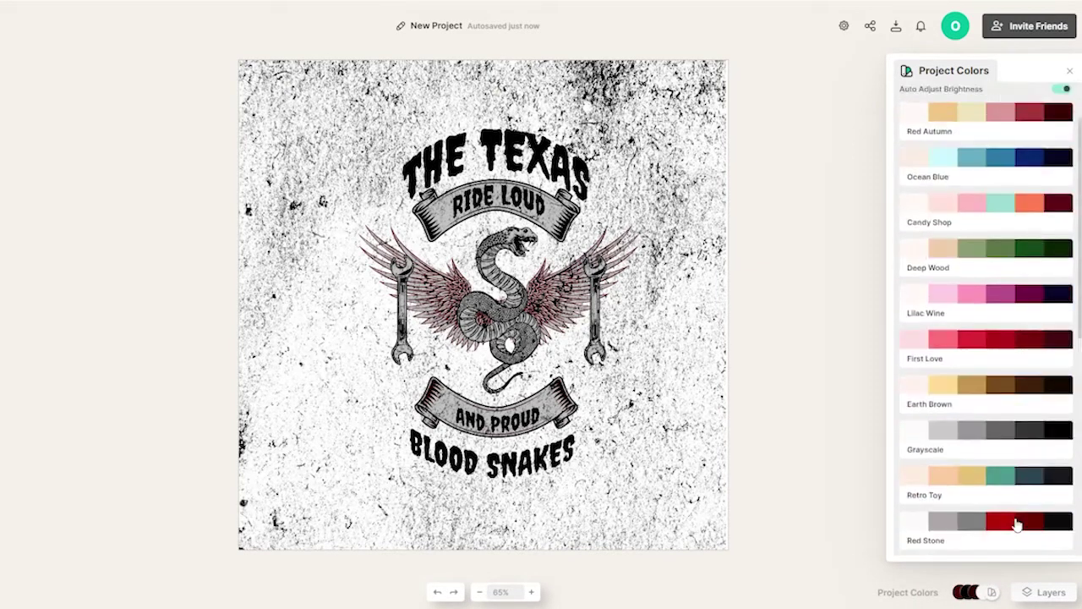
pyautogui.scroll(-3, 1017, 285)
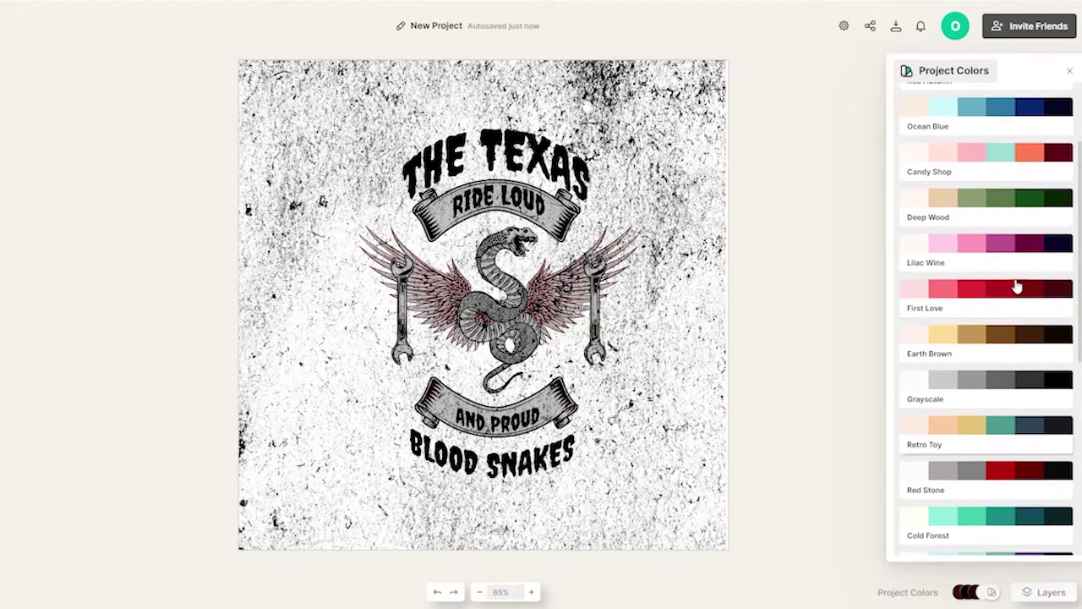
# - Try several color palettes on the design, including Earth Brown, Red Stone and Cold Forest
pyautogui.click(1021, 294)
pyautogui.click(1017, 346)
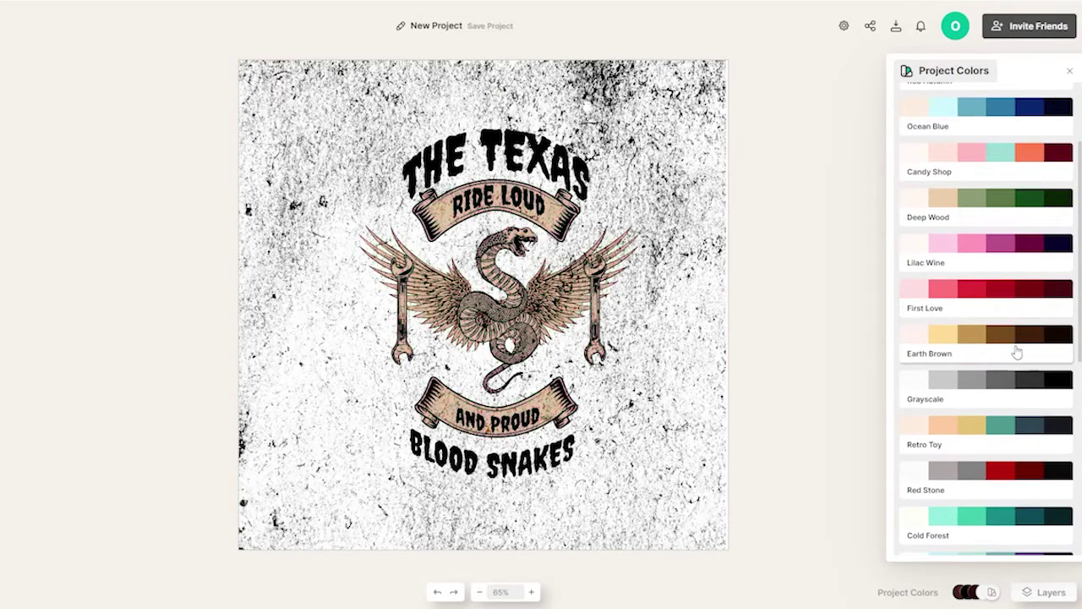
pyautogui.click(996, 483)
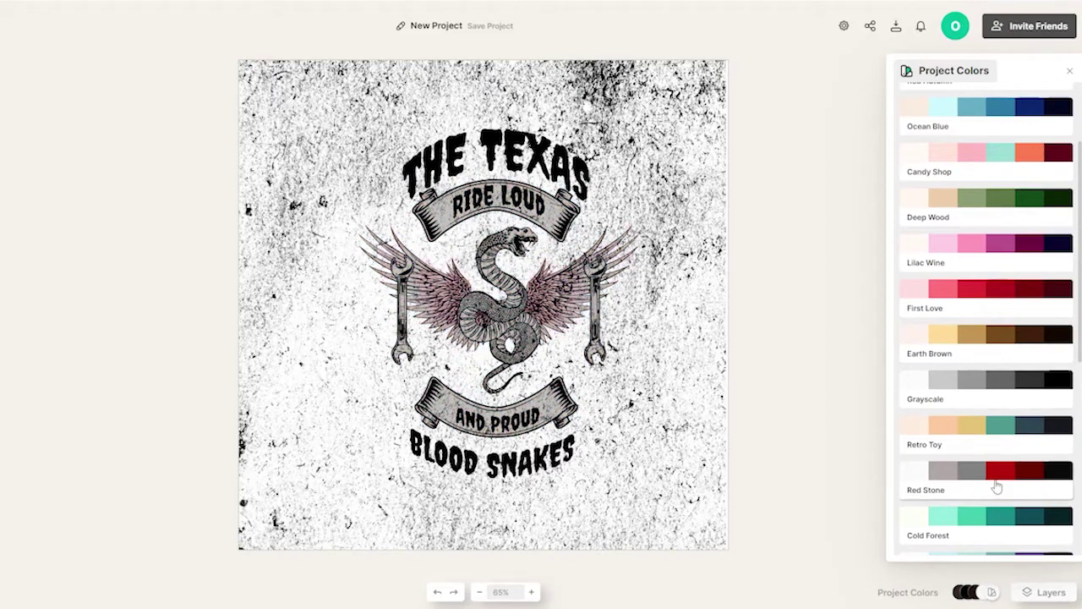
pyautogui.scroll(-3, 1004, 506)
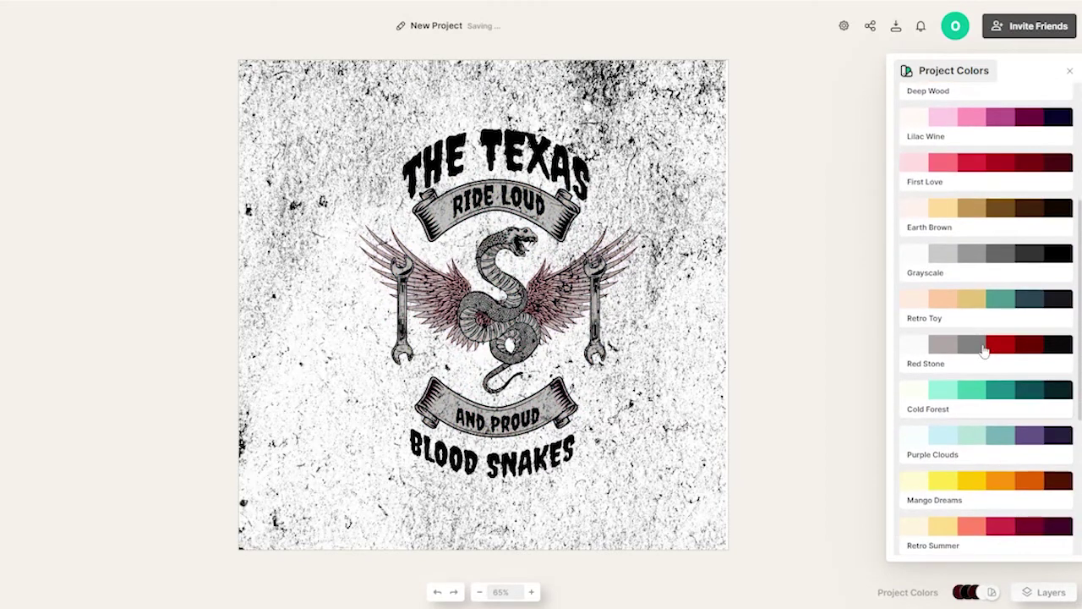
pyautogui.click(992, 404)
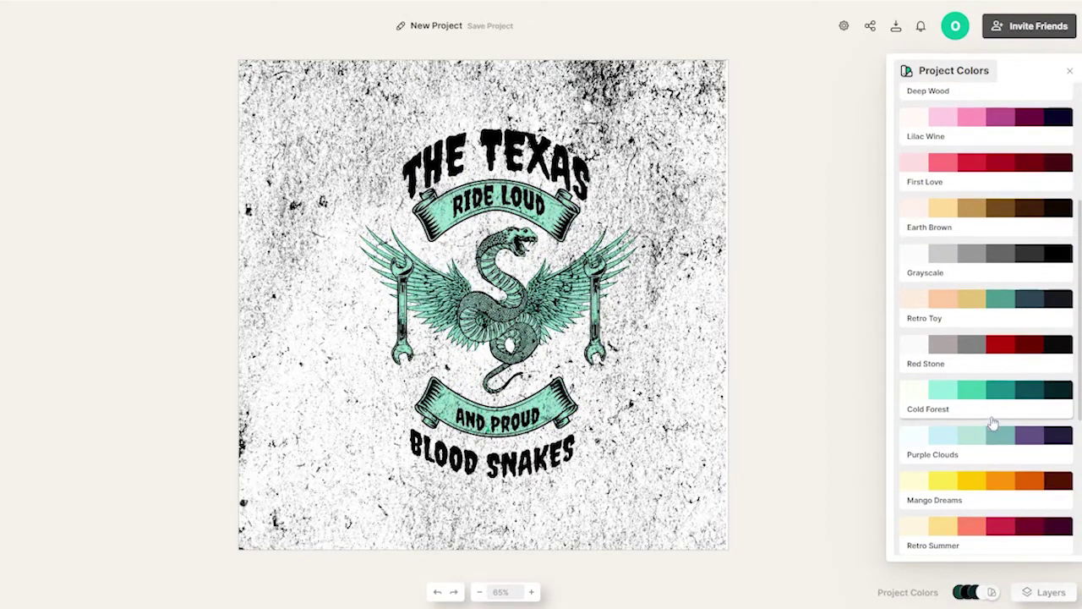
pyautogui.click(974, 520)
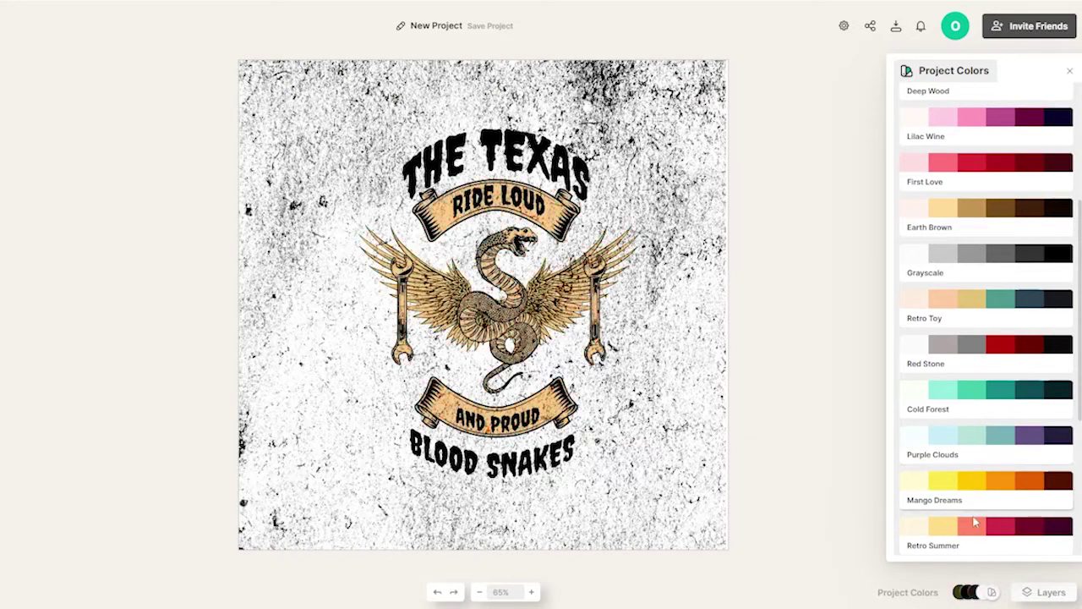
# - Compare further palettes such as First Love and apply the Red Stone palette to the design
pyautogui.scroll(-5, 977, 512)
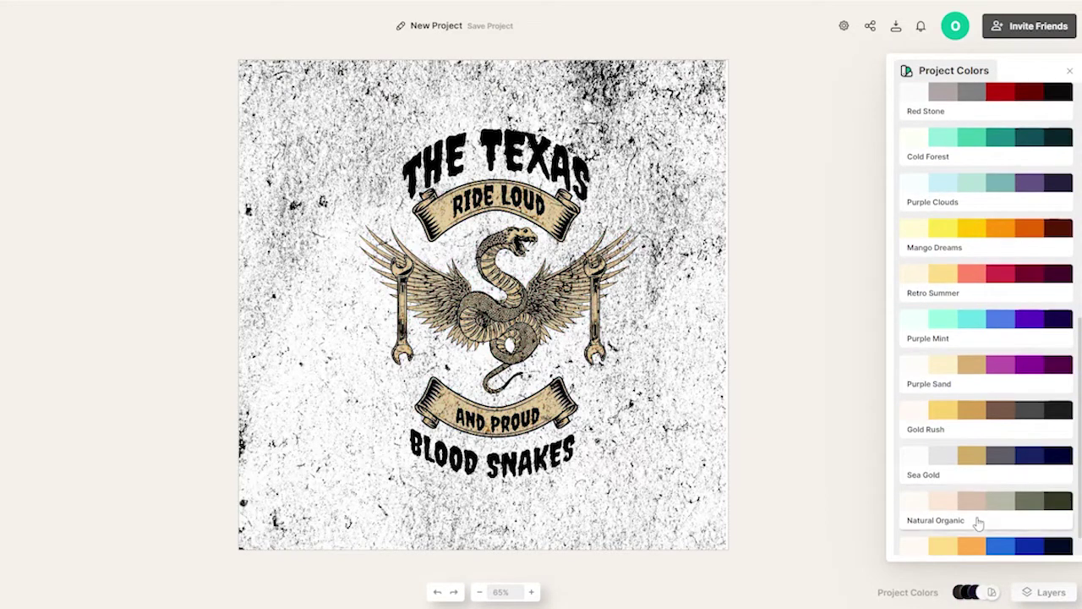
pyautogui.scroll(6, 978, 516)
pyautogui.scroll(-1, 985, 448)
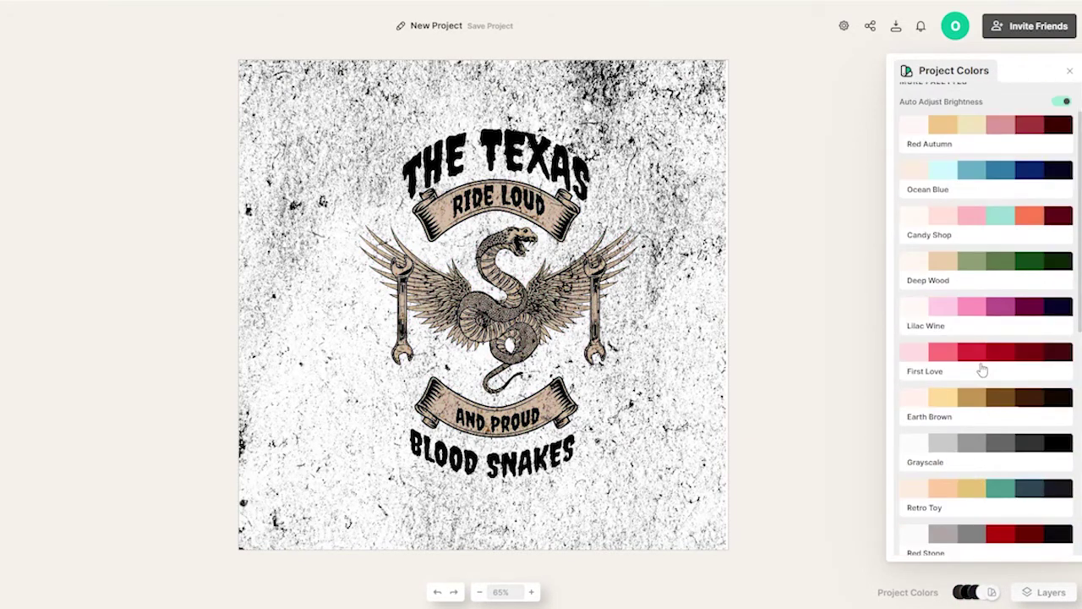
pyautogui.scroll(-5, 982, 369)
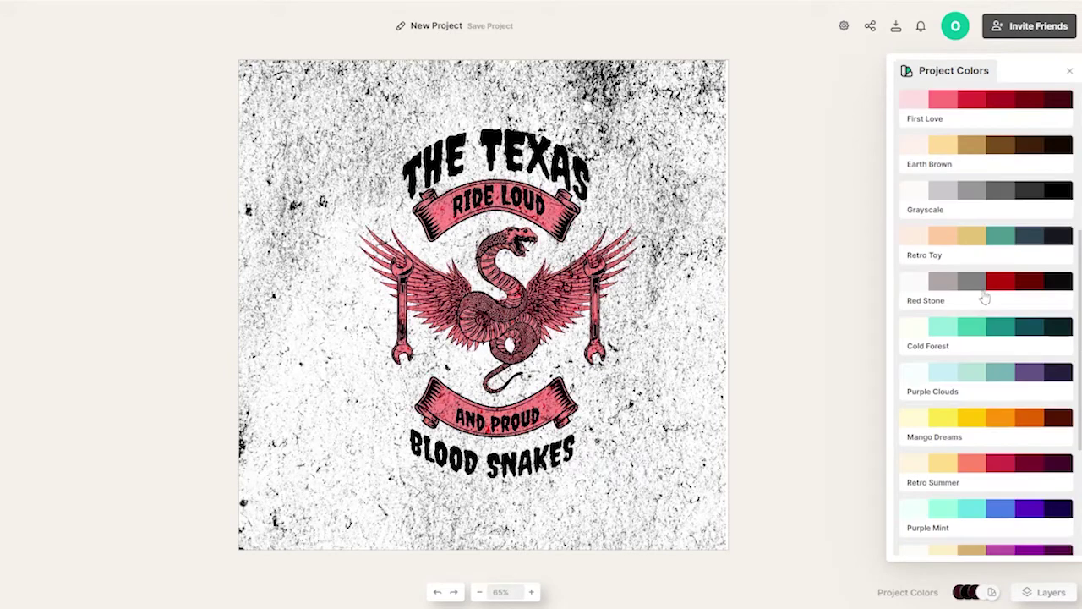
pyautogui.click(854, 298)
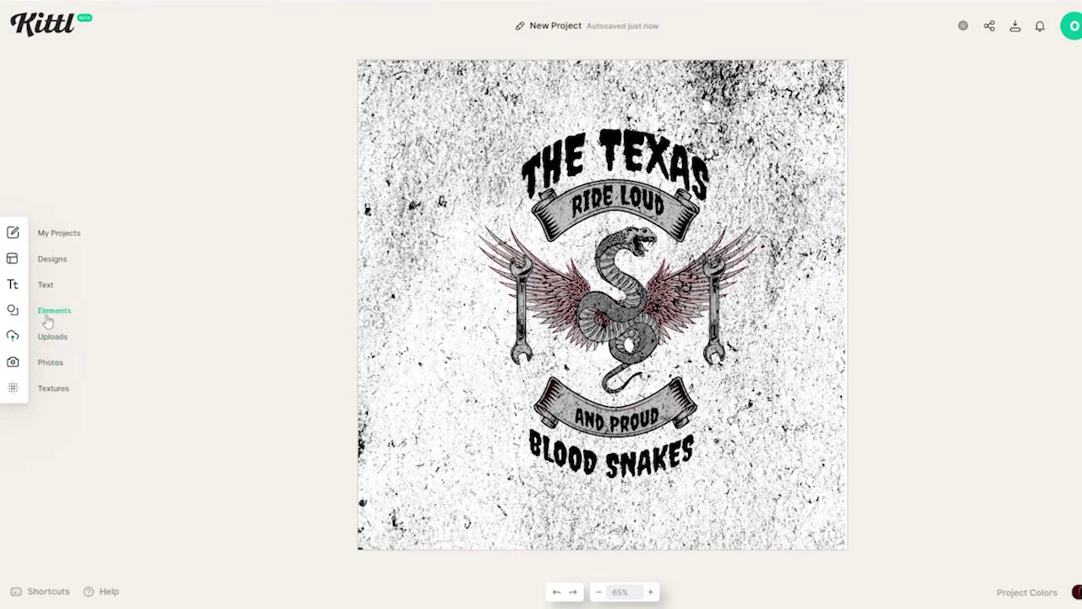
# - Open the elements library in its expanded view and look through the shapes, badges and panels
pyautogui.click(49, 312)
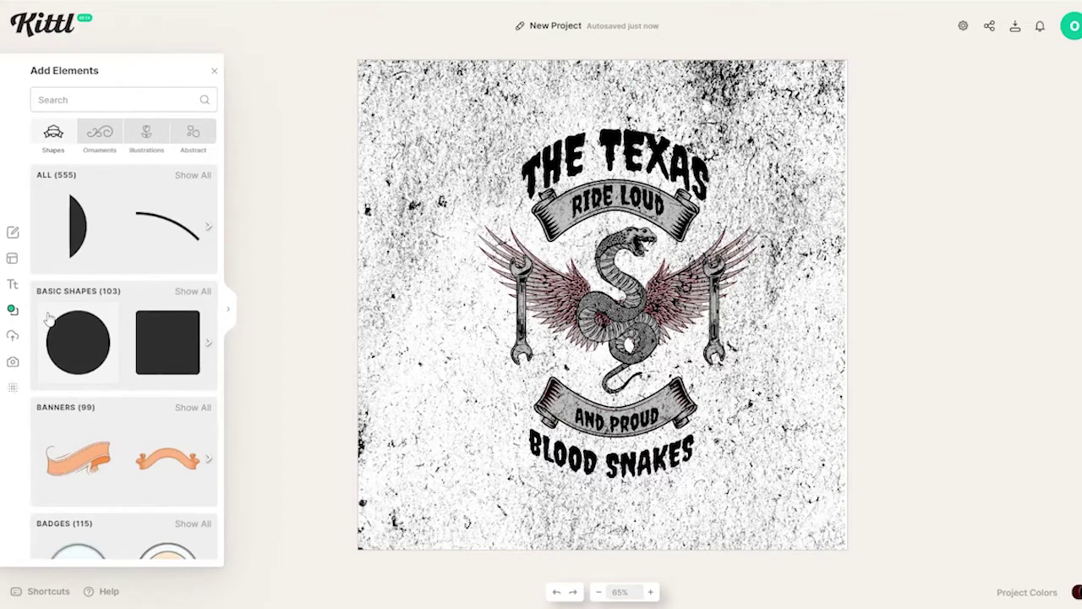
pyautogui.click(232, 314)
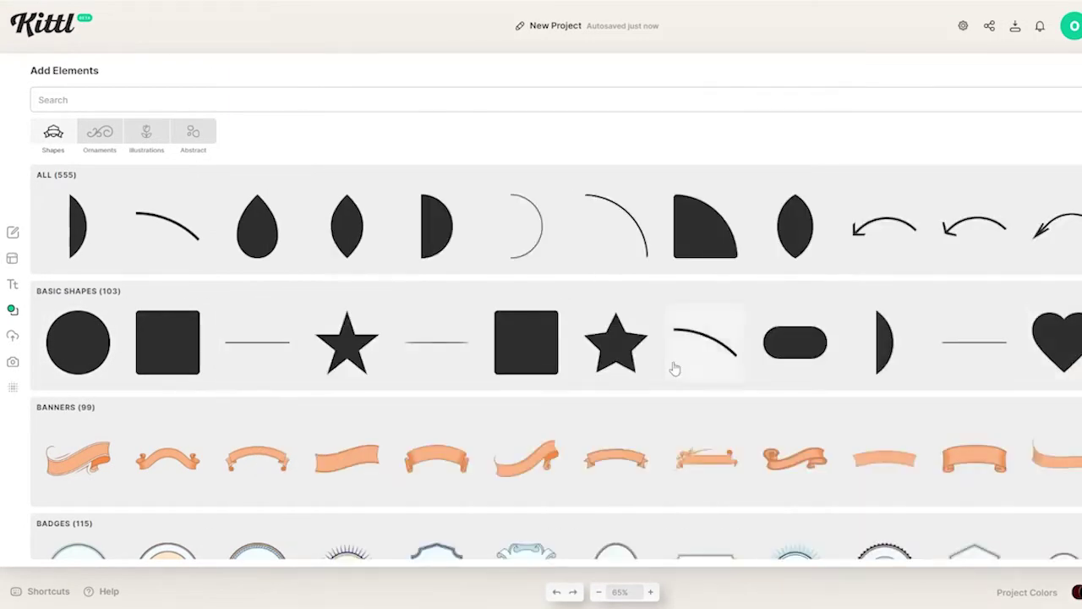
pyautogui.scroll(-5, 701, 403)
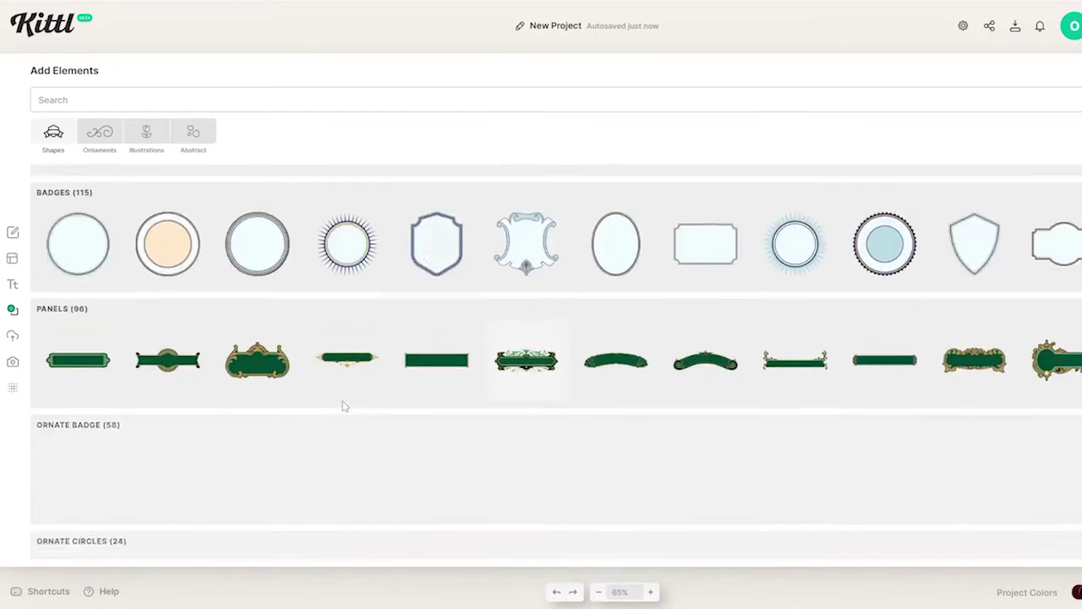
pyautogui.scroll(-3, 643, 406)
pyautogui.scroll(4, 345, 406)
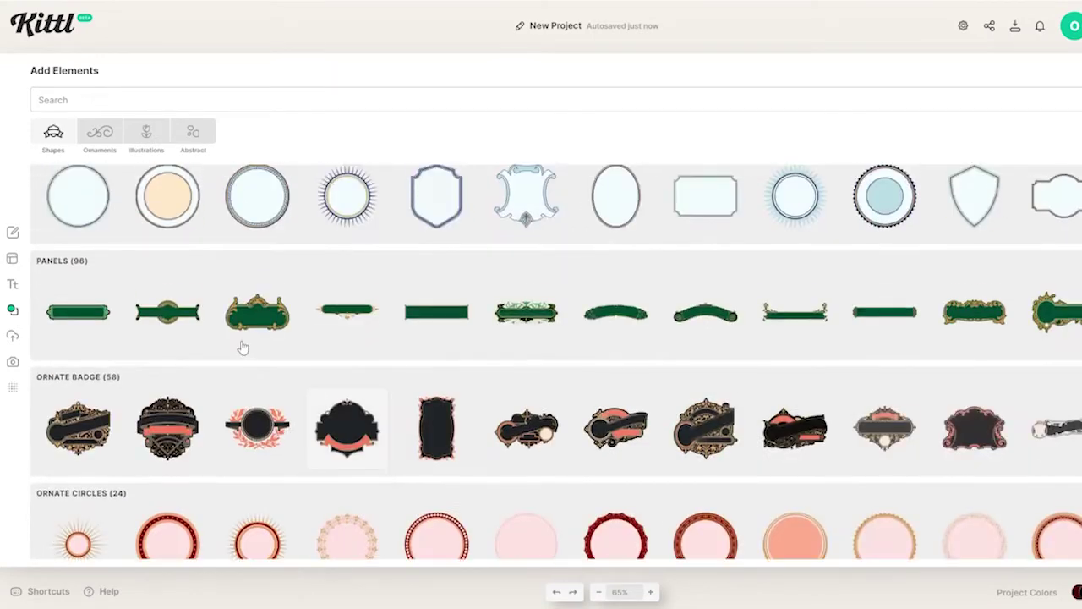
pyautogui.scroll(3, 245, 336)
# - Look through the Ornaments category of the elements library, including its Victorian, ornate line and Art Deco sets
pyautogui.click(102, 135)
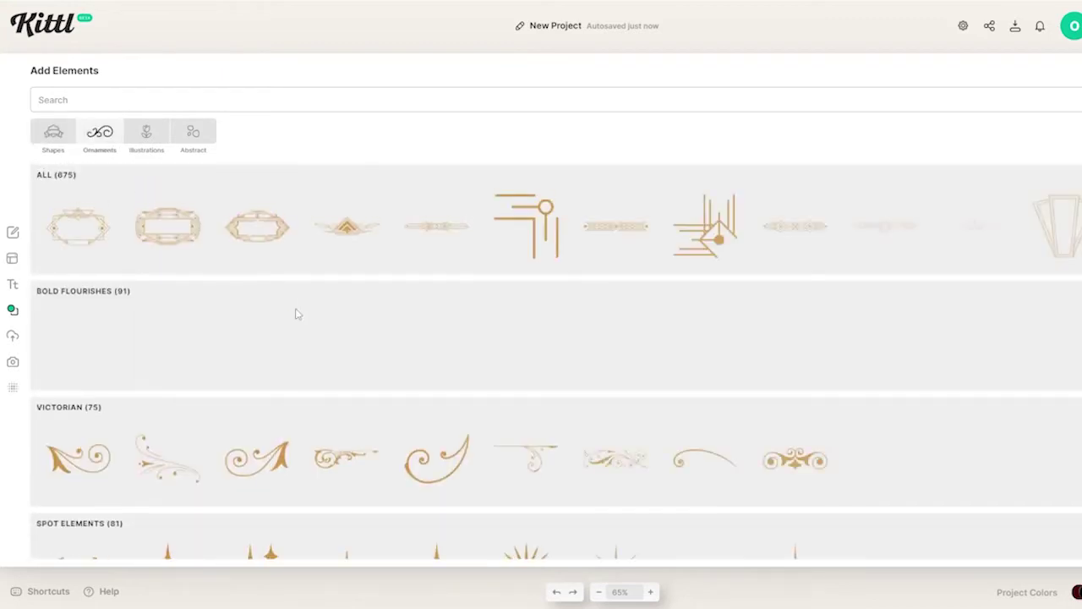
pyautogui.scroll(-1, 296, 313)
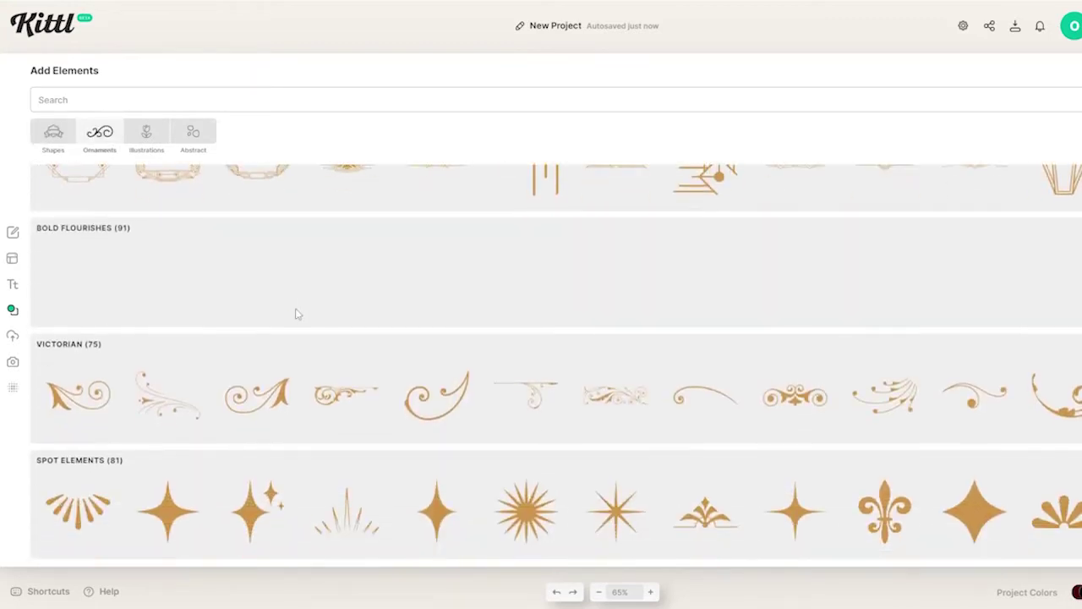
pyautogui.scroll(-10, 296, 314)
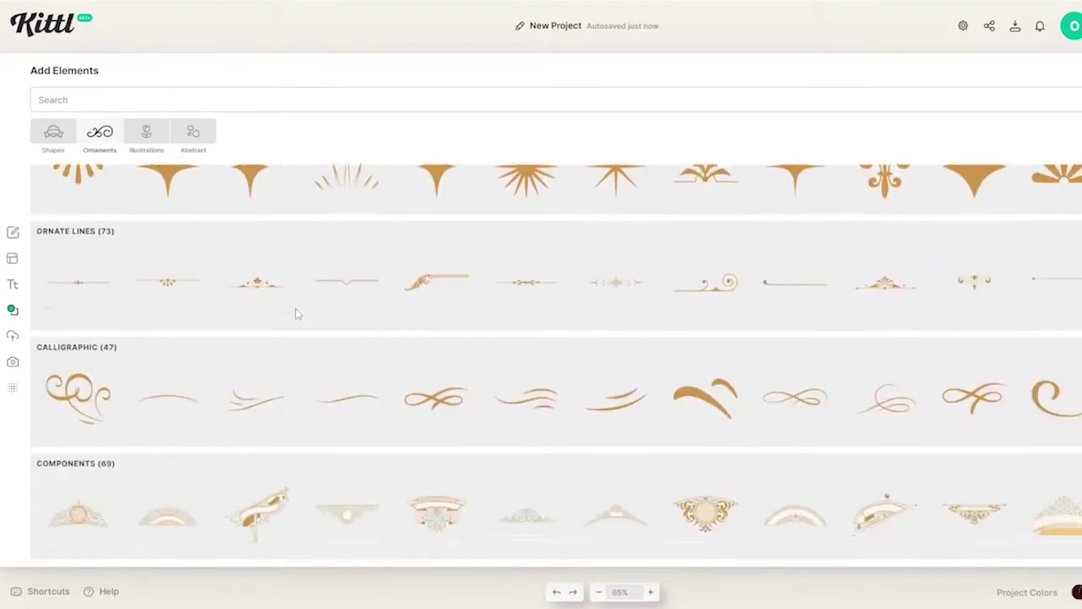
pyautogui.scroll(-2, 296, 314)
pyautogui.scroll(-3, 437, 392)
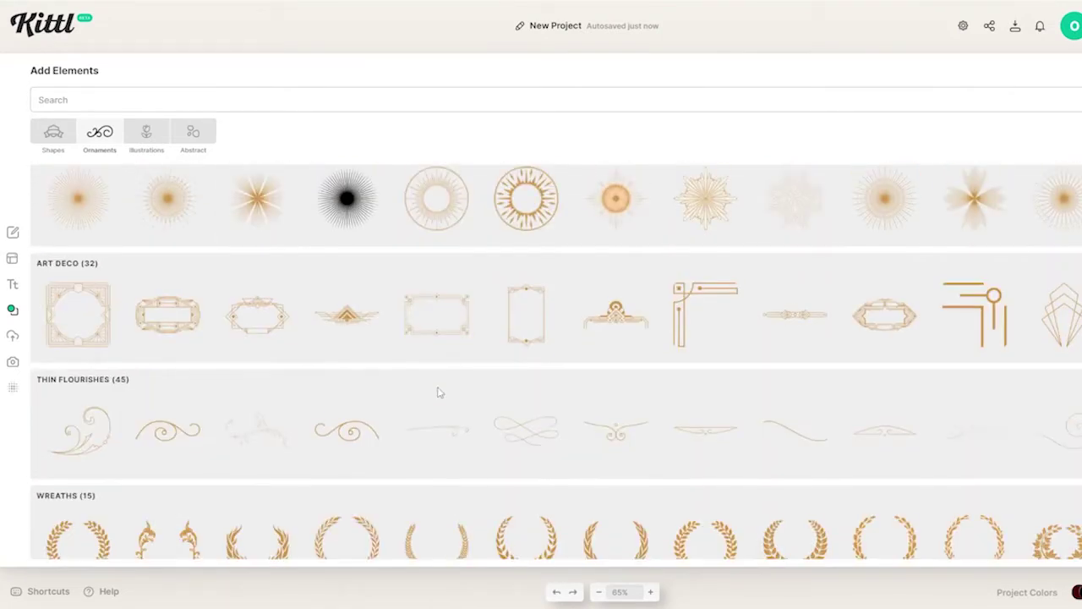
pyautogui.scroll(15, 439, 393)
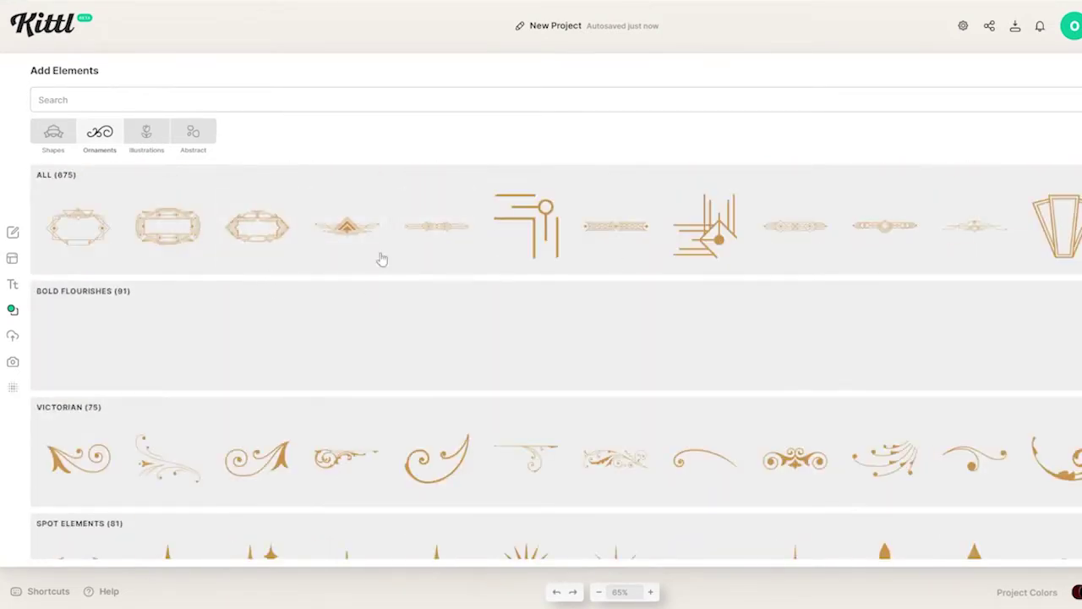
# - Look through the Illustrations category, from animal drawings, flowers and skulls to animal pictograms and music icons
pyautogui.click(156, 151)
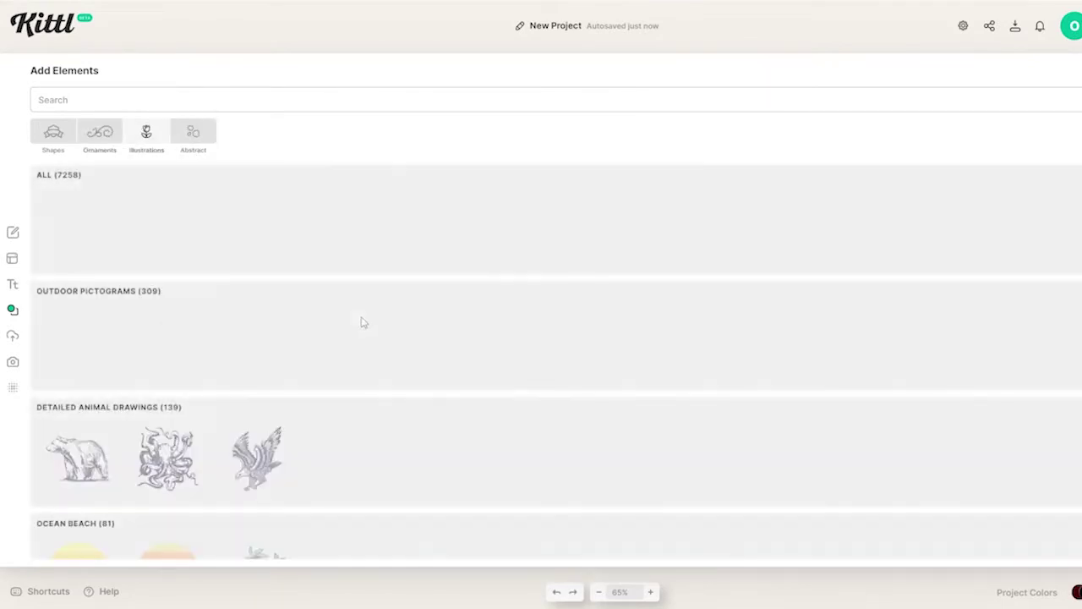
pyautogui.scroll(-1, 374, 312)
pyautogui.scroll(-1, 373, 312)
pyautogui.scroll(3, 375, 312)
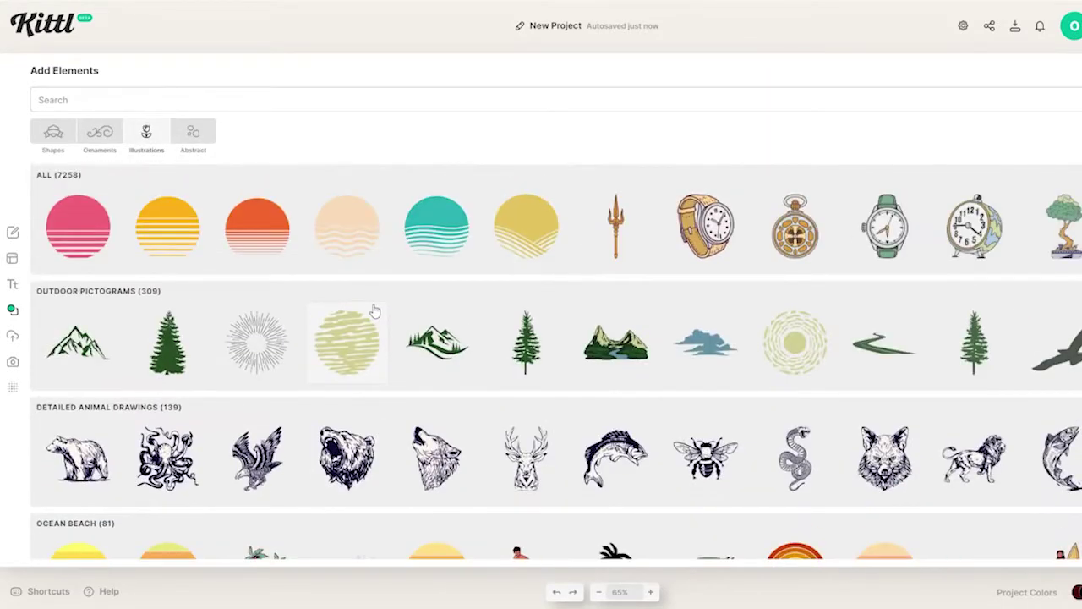
pyautogui.scroll(-2, 254, 333)
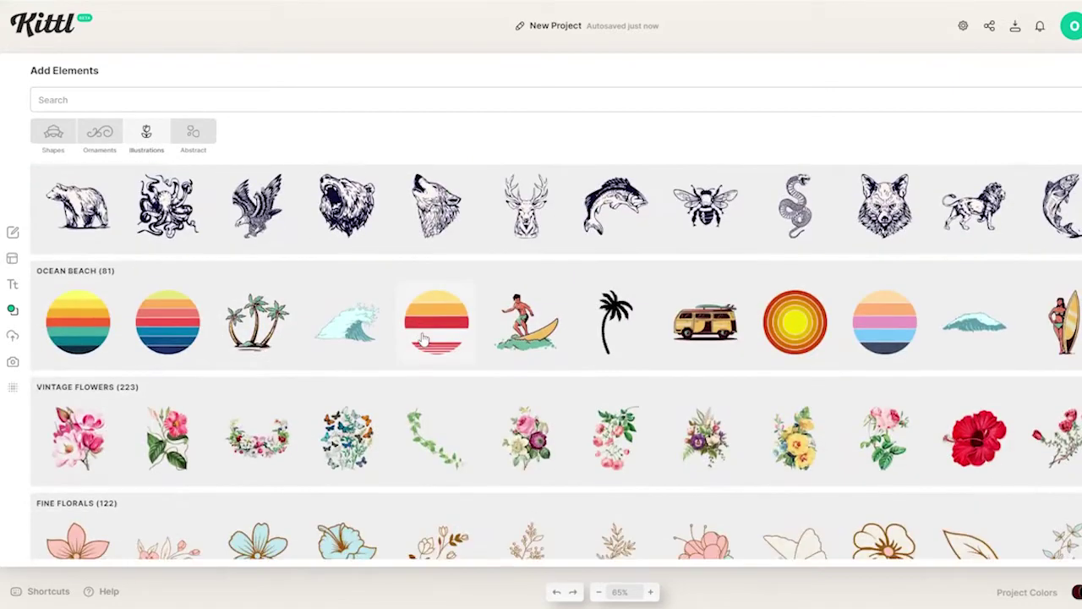
pyautogui.scroll(1, 435, 322)
pyautogui.scroll(-3, 735, 337)
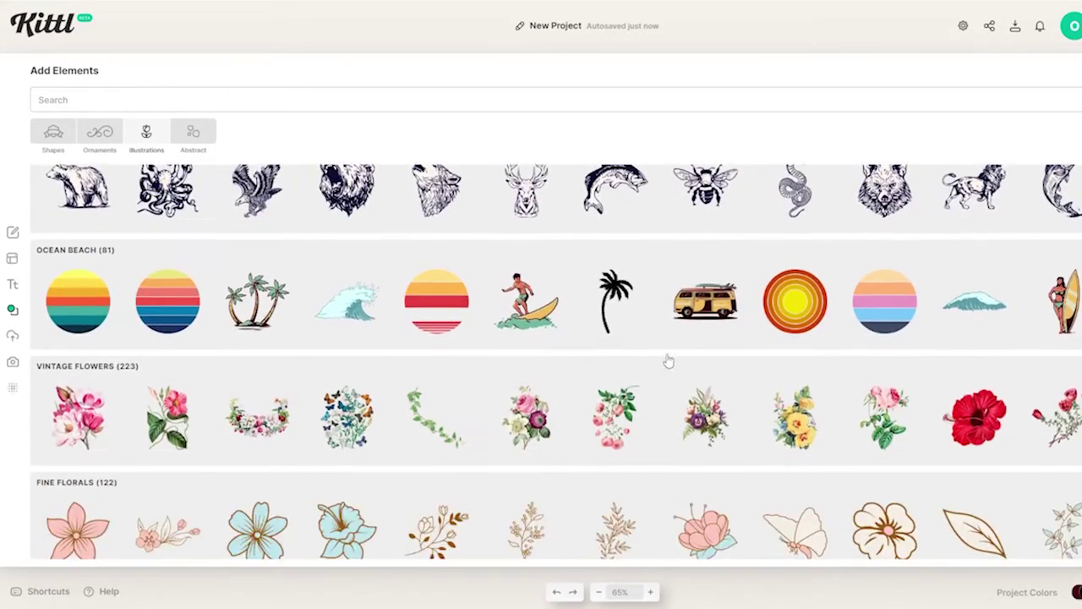
pyautogui.scroll(-1, 519, 371)
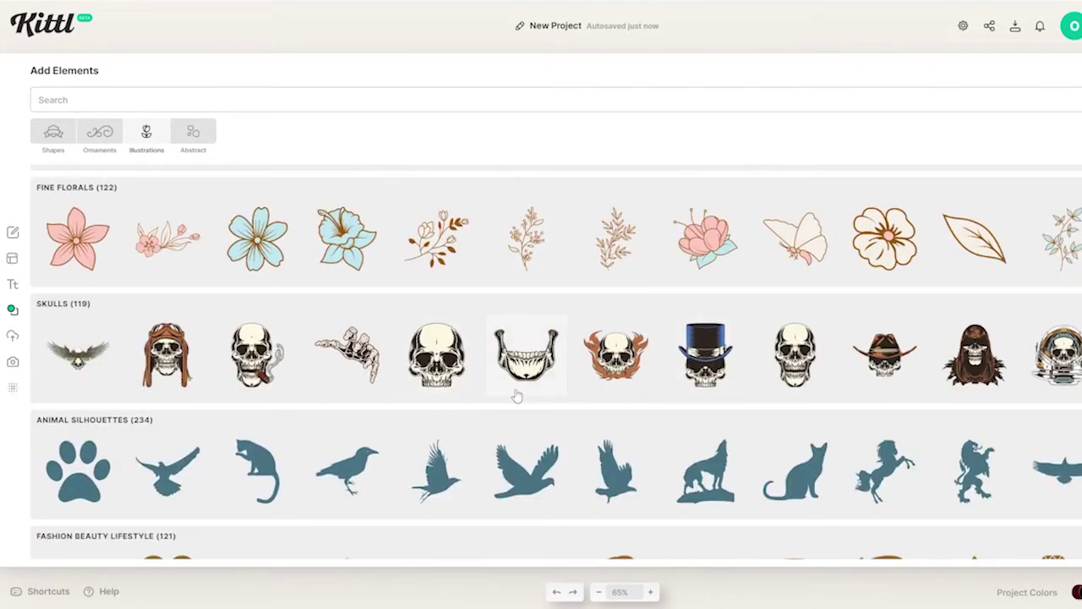
pyautogui.scroll(-3, 517, 396)
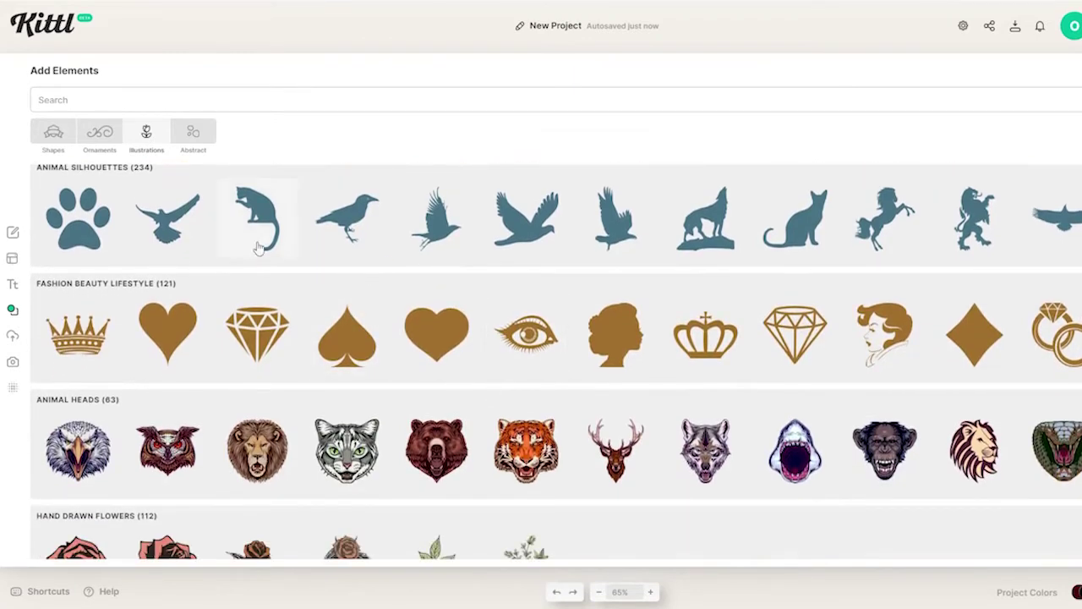
pyautogui.scroll(1, 168, 239)
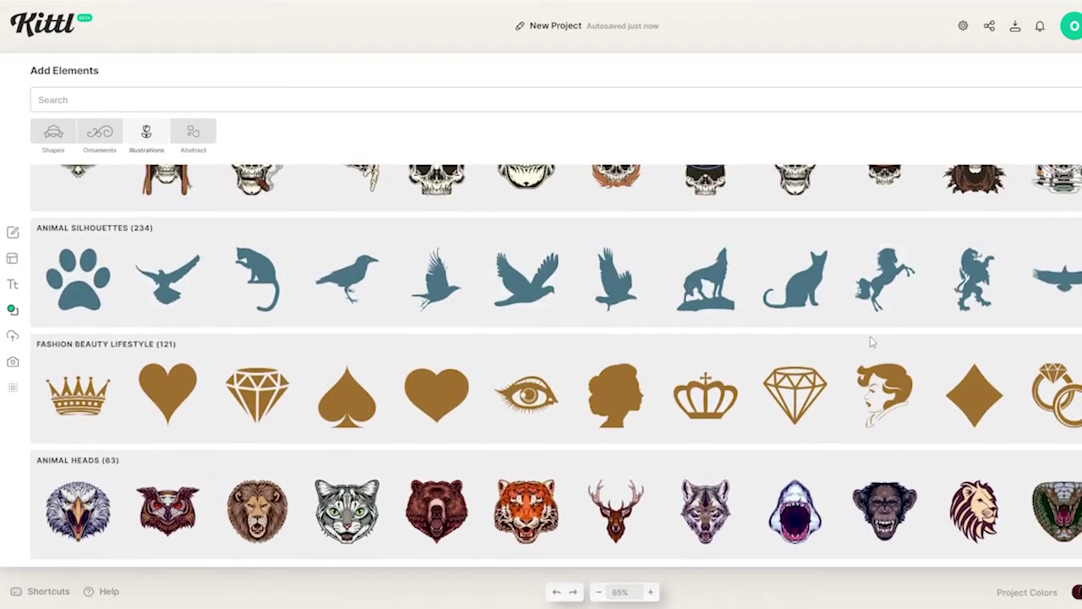
pyautogui.scroll(-1, 226, 319)
pyautogui.scroll(-1, 660, 356)
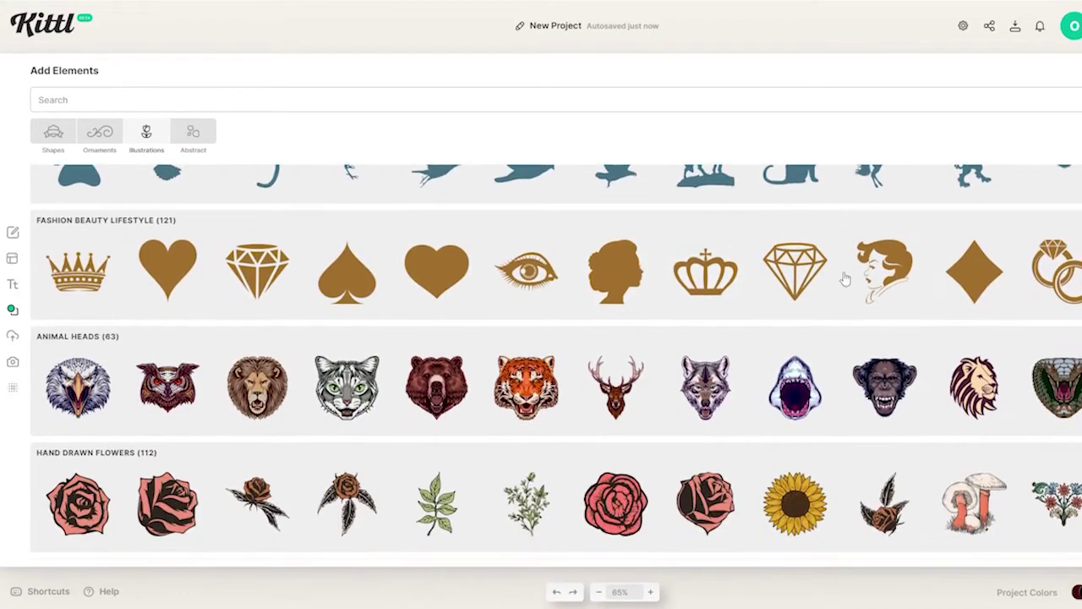
pyautogui.scroll(-5, 614, 372)
pyautogui.scroll(-3, 614, 400)
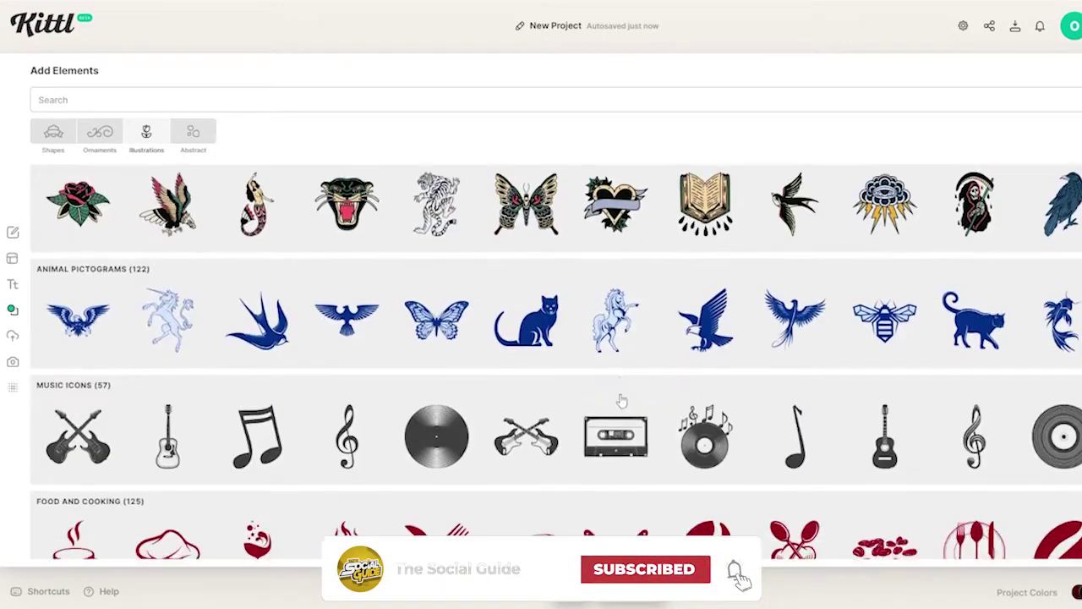
pyautogui.scroll(15, 622, 401)
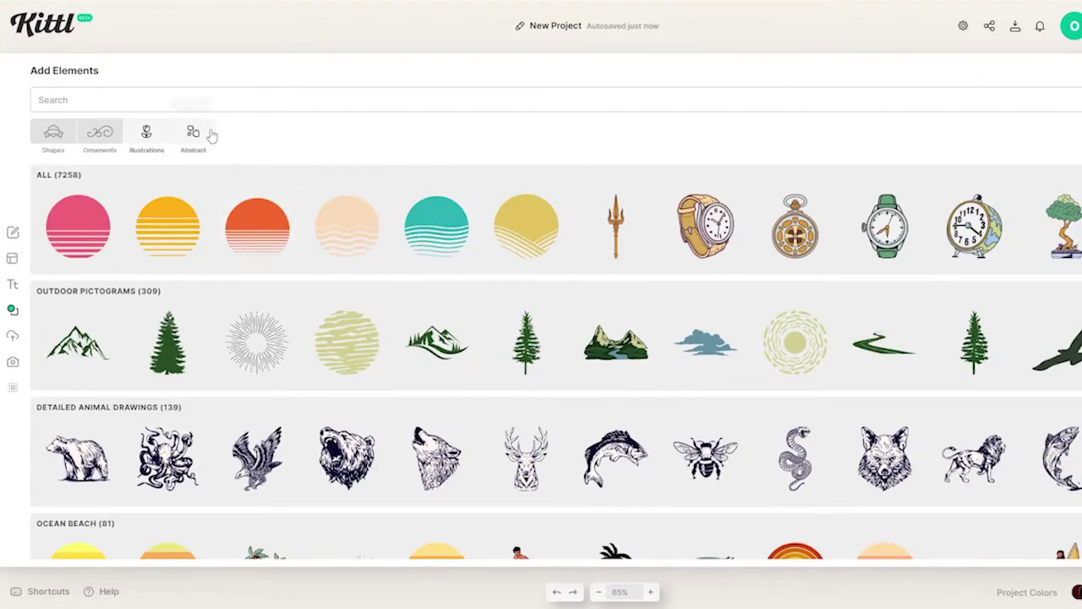
# - Look through the Abstract category of elements, including its splatter, brushstroke, geometric and scribble sets
pyautogui.click(210, 135)
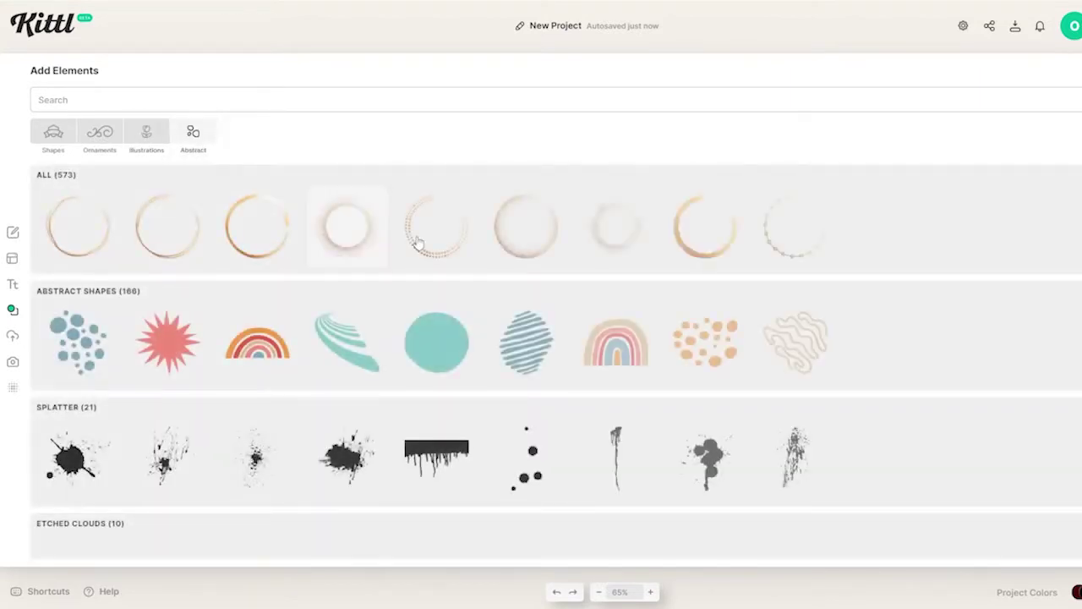
pyautogui.scroll(-5, 462, 290)
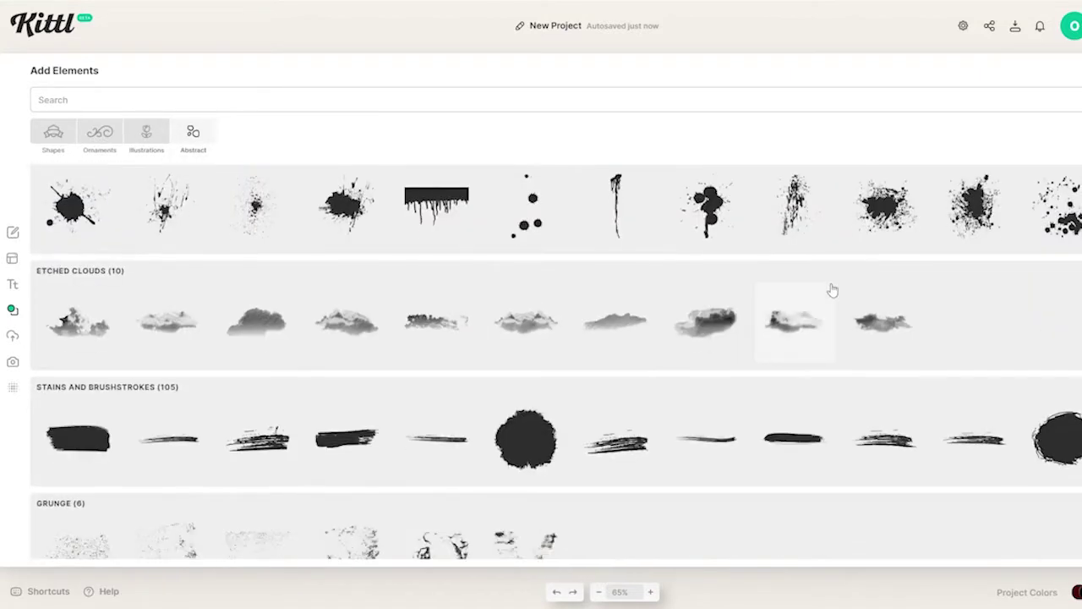
pyautogui.scroll(-7, 638, 333)
pyautogui.scroll(-9, 640, 337)
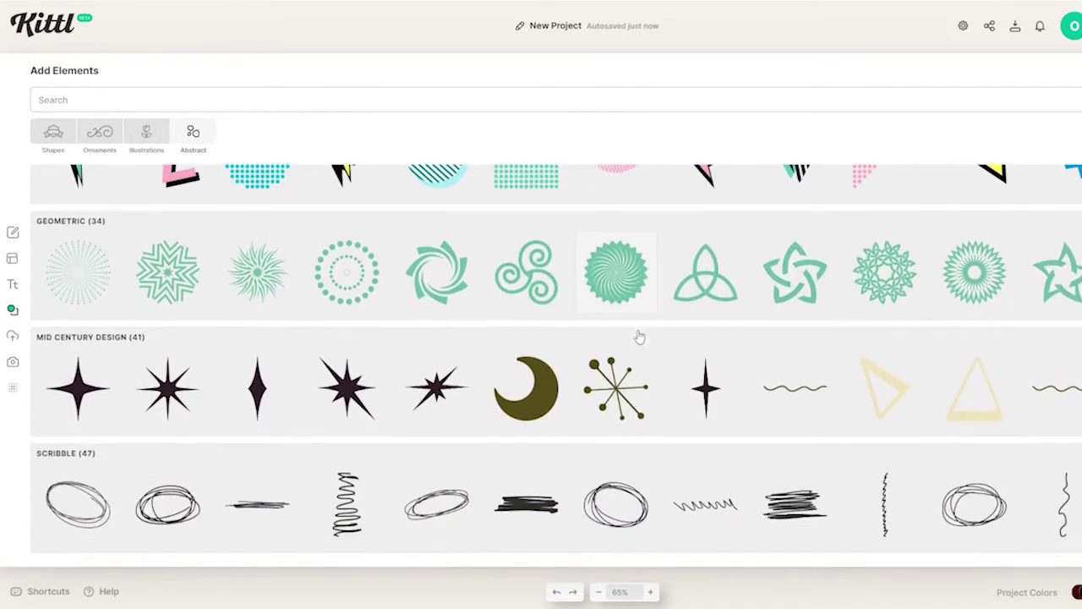
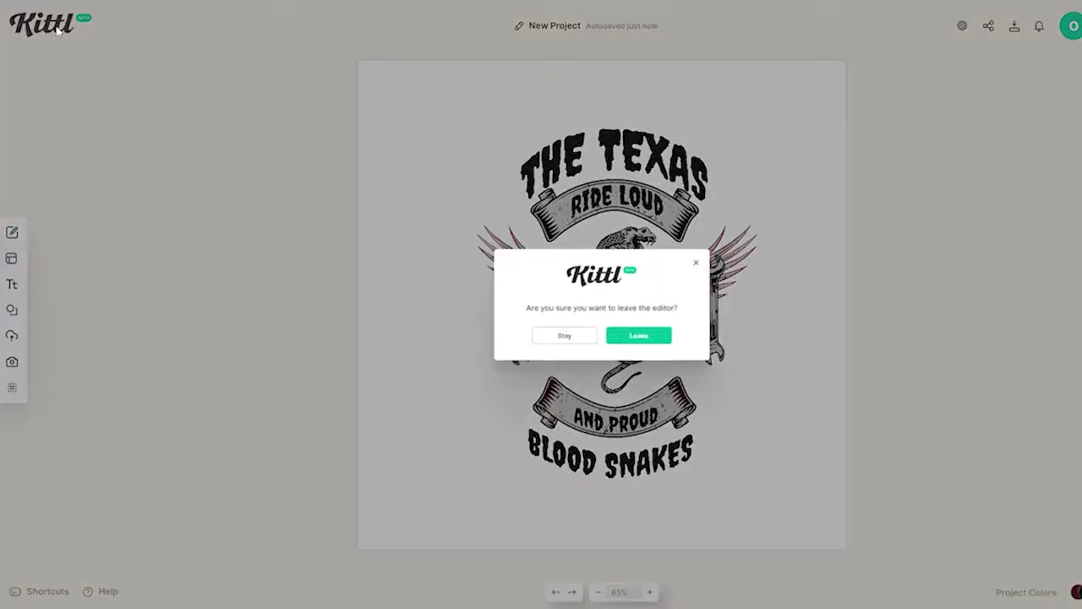
# - Leave the editor for the Featured page and look through the trending community designs of all categories
pyautogui.click(647, 347)
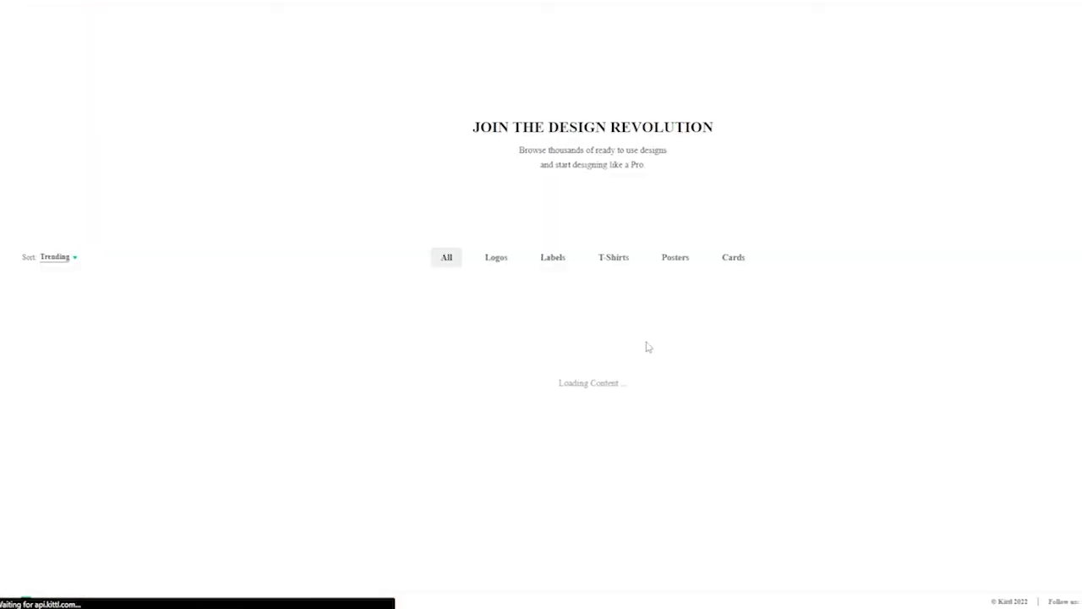
pyautogui.scroll(-2, 304, 270)
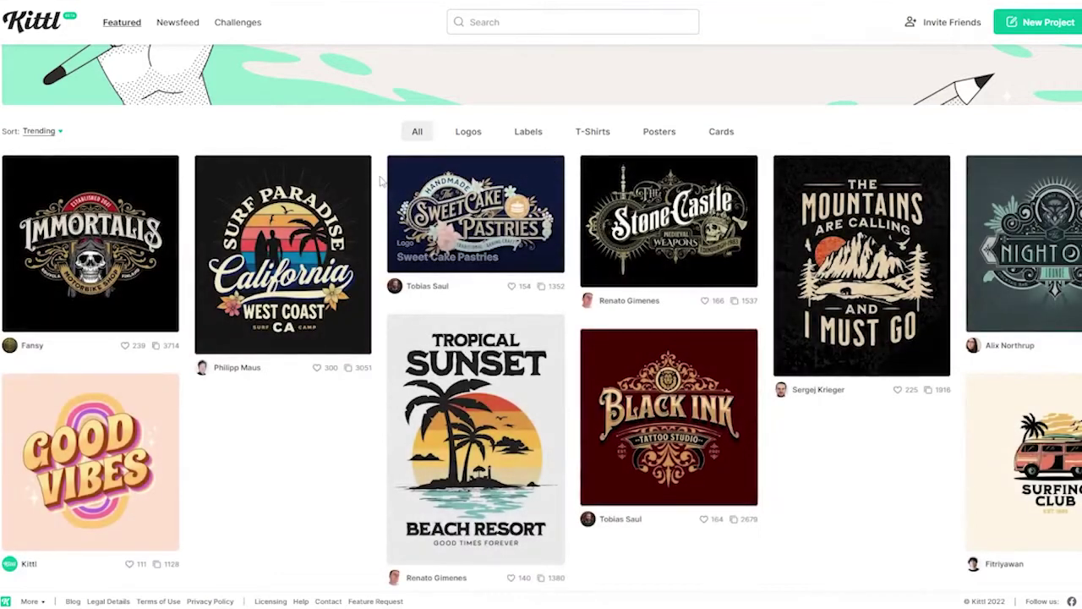
pyautogui.scroll(-1, 381, 181)
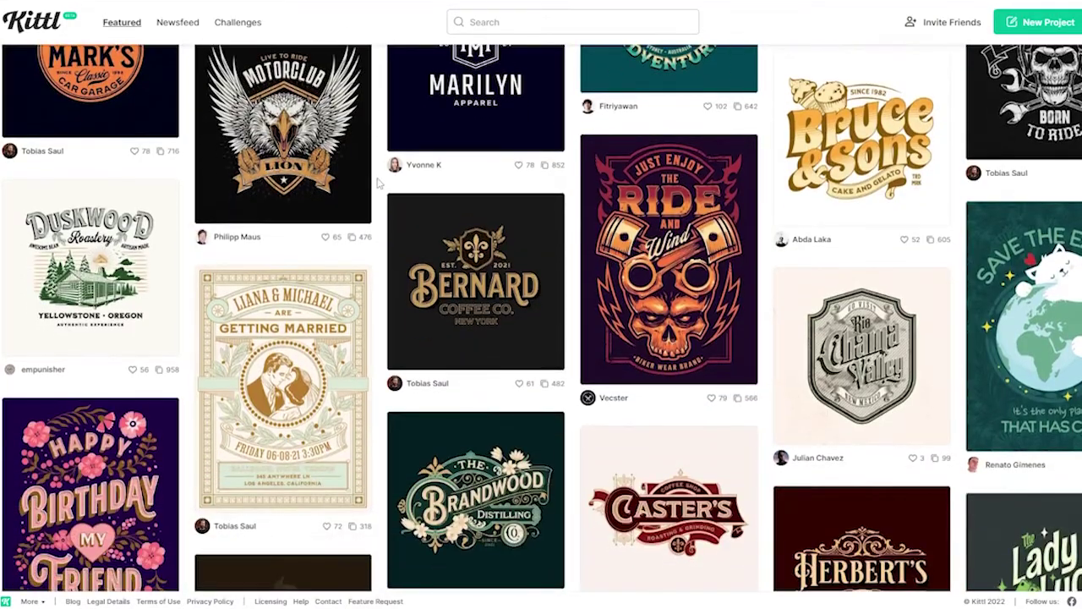
pyautogui.scroll(-8, 378, 182)
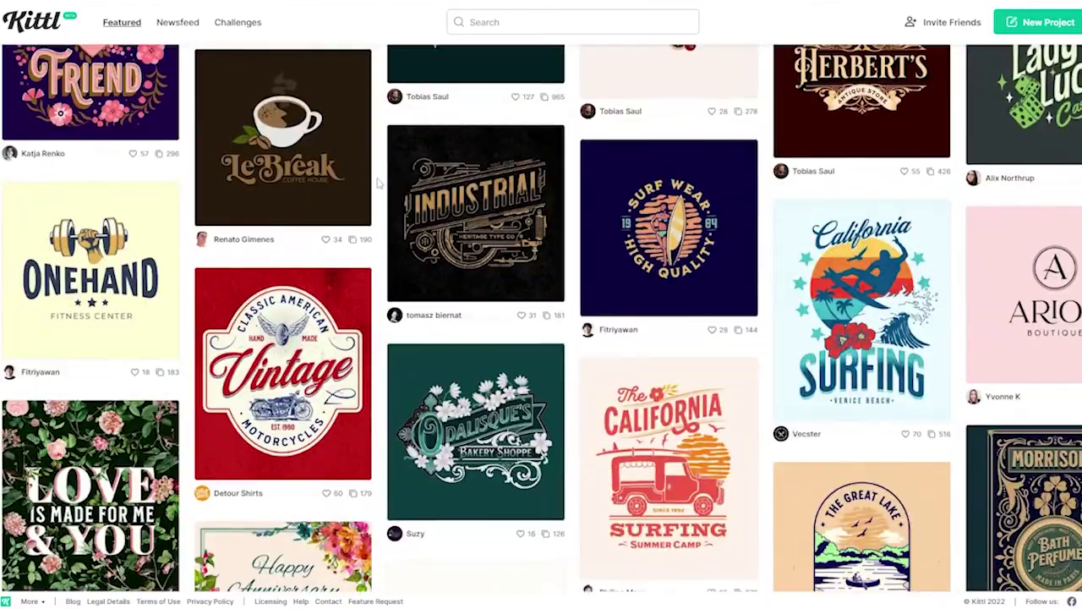
pyautogui.scroll(-20, 378, 182)
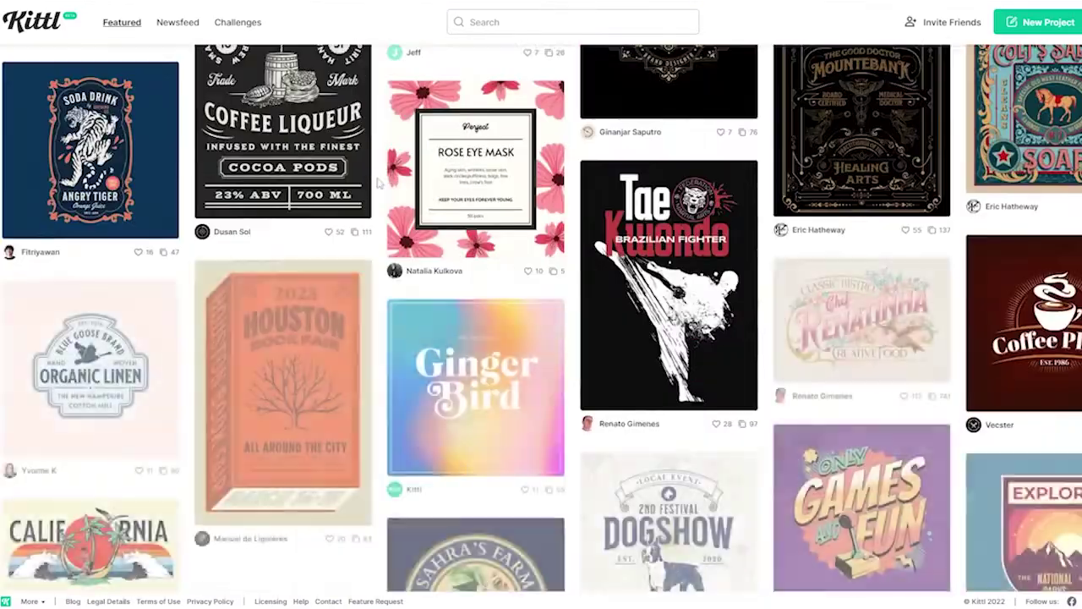
pyautogui.scroll(20, 378, 182)
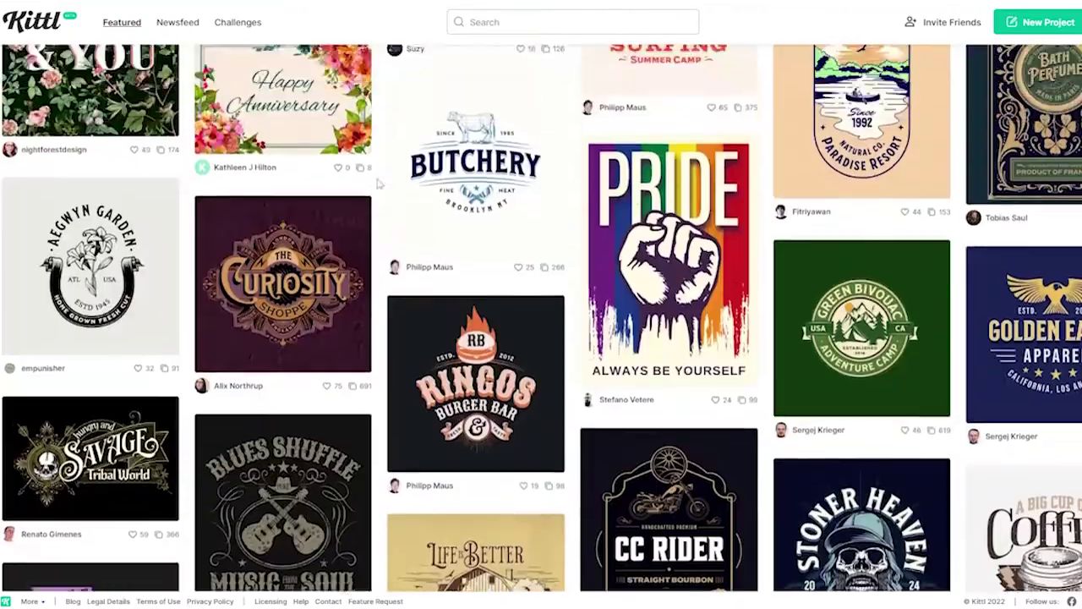
pyautogui.scroll(10, 379, 183)
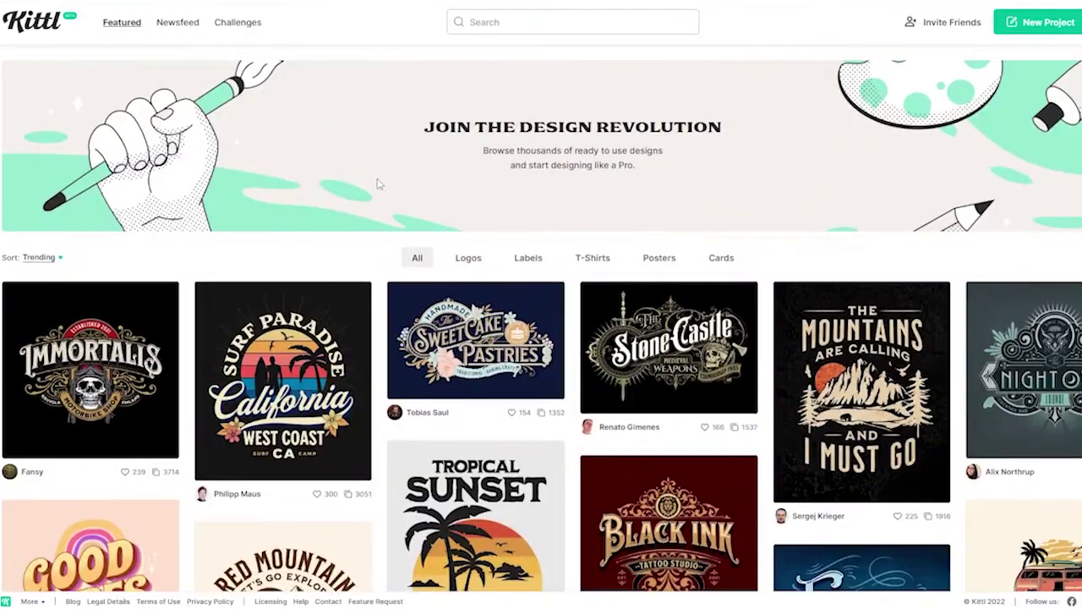
# - Filter the featured designs to T-Shirts and look through the trending ones
pyautogui.click(602, 262)
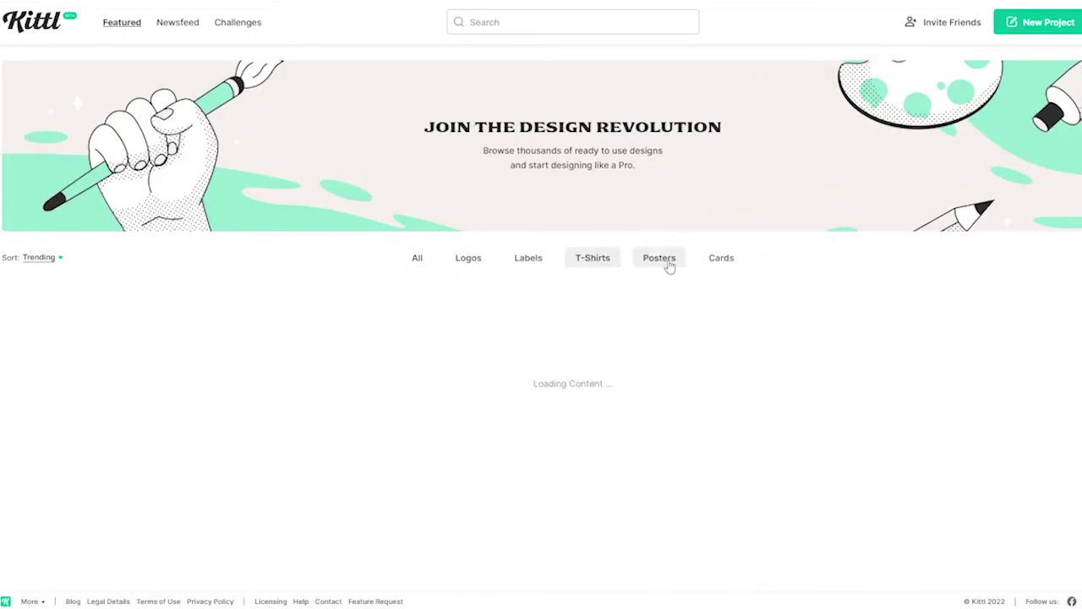
pyautogui.scroll(-2, 515, 341)
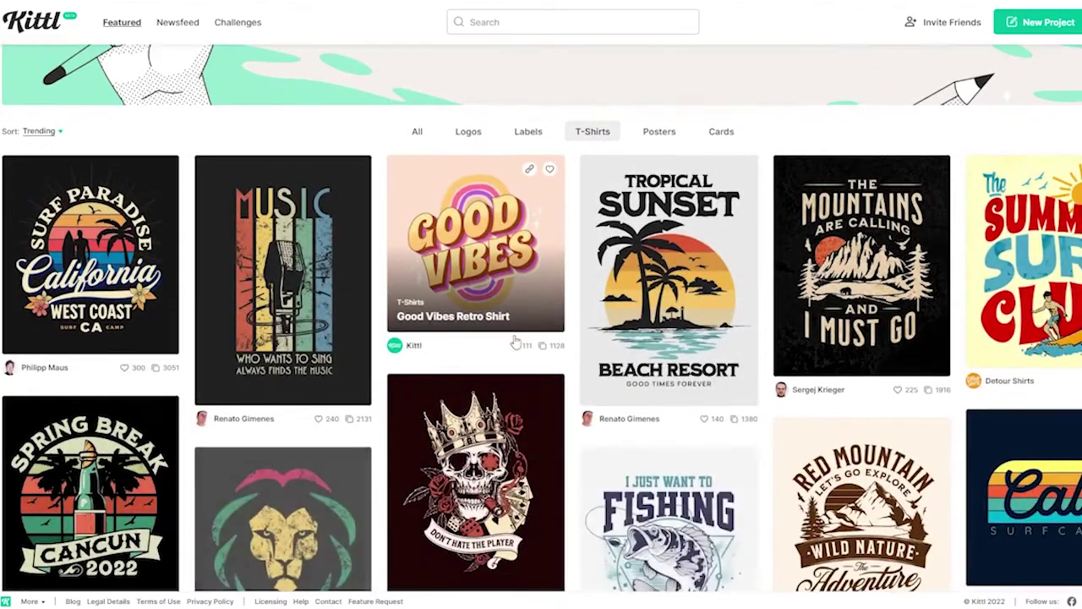
pyautogui.scroll(-10, 516, 341)
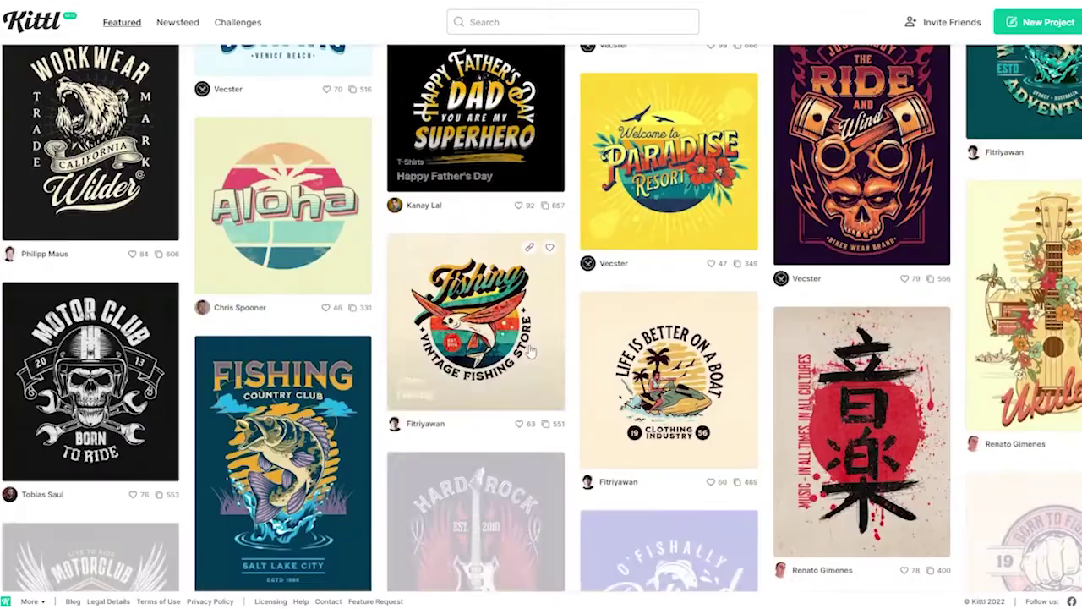
pyautogui.scroll(-2, 531, 351)
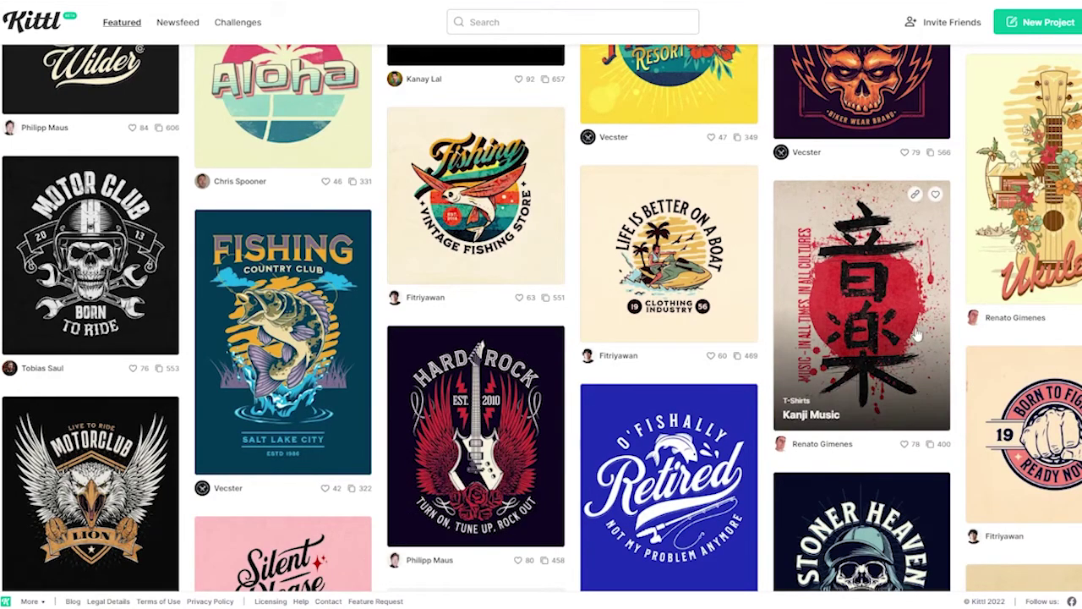
pyautogui.scroll(-1, 870, 305)
# - Examine the Kanji Music T-shirt design in its enlarged preview and close the preview
pyautogui.click(873, 257)
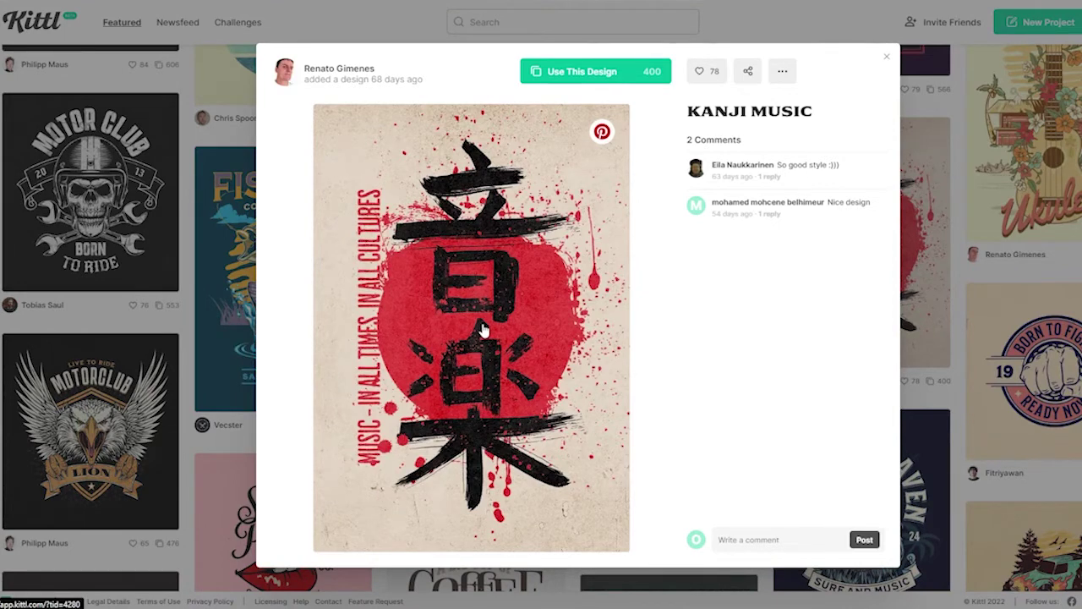
pyautogui.scroll(-3, 484, 330)
pyautogui.scroll(2, 507, 370)
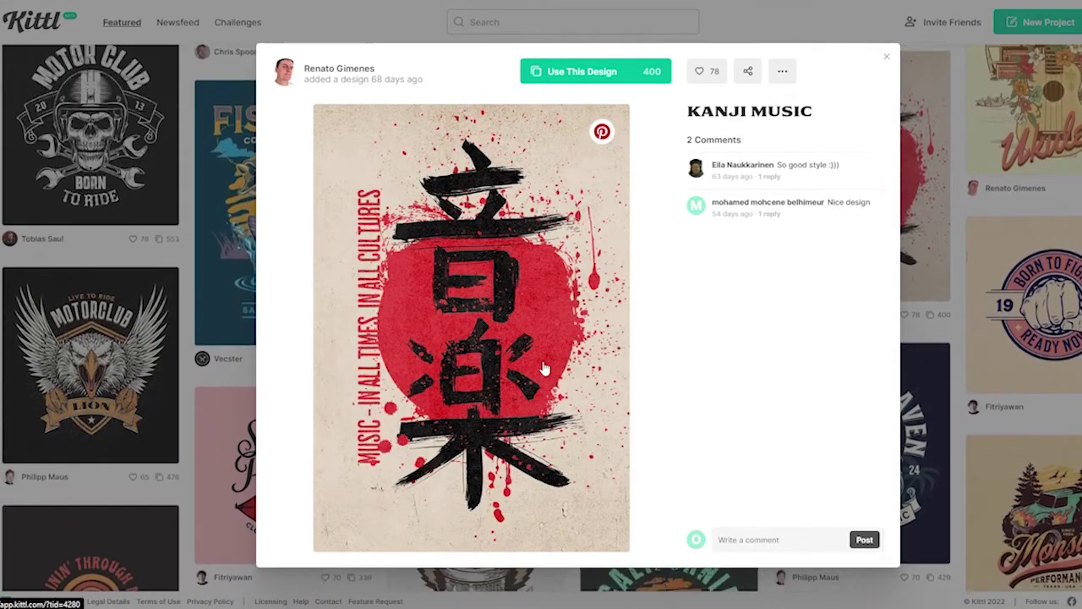
pyautogui.click(889, 57)
# - Find the Reaper Stay at Home design among the T-shirt designs and open it in the editor as a template
pyautogui.scroll(-5, 967, 228)
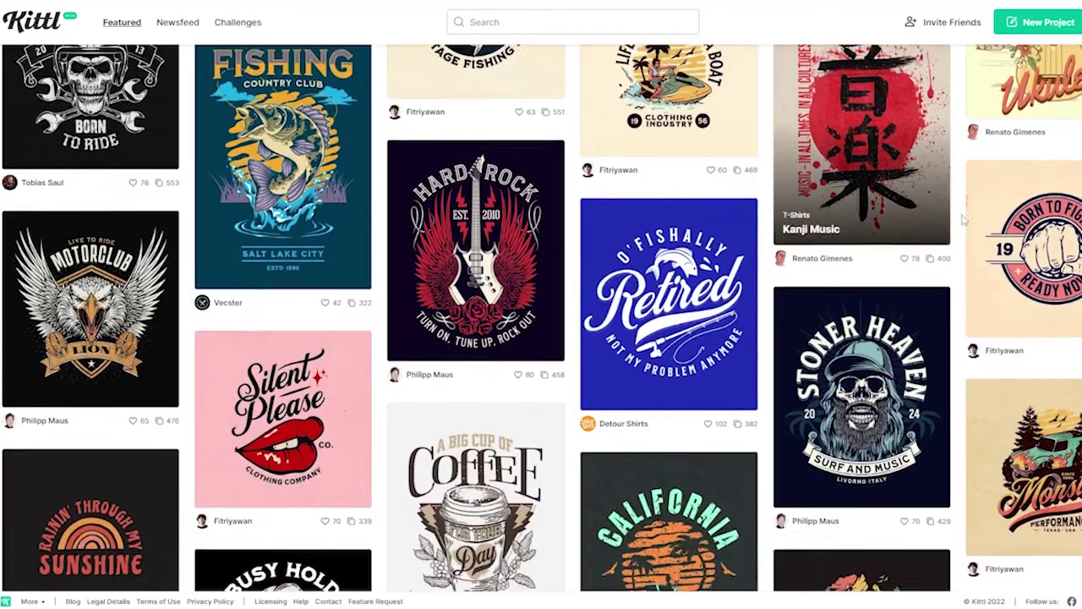
pyautogui.scroll(-10, 967, 235)
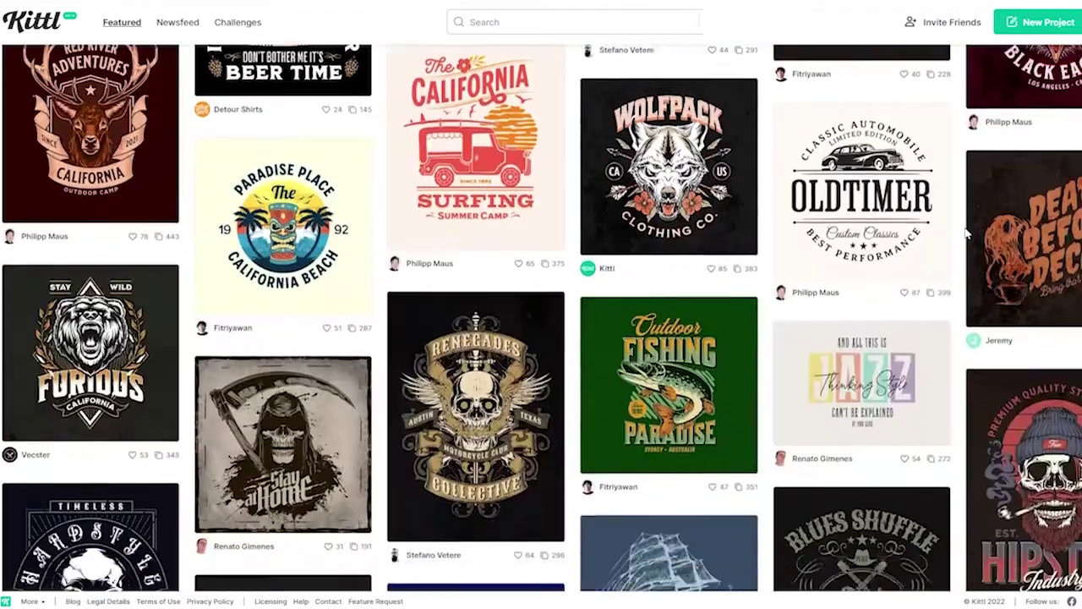
pyautogui.scroll(-2, 967, 235)
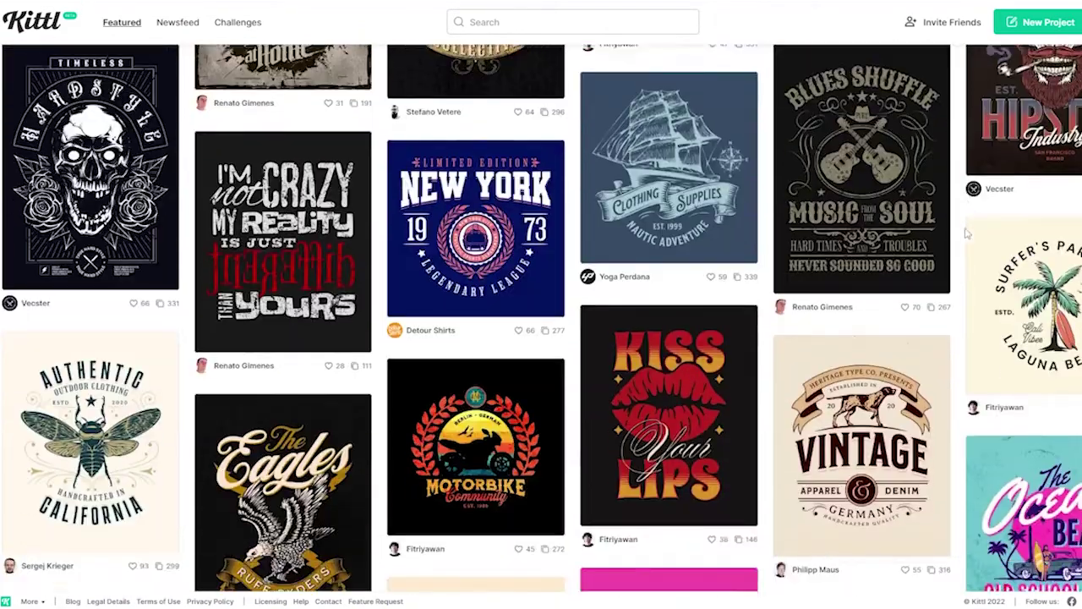
pyautogui.scroll(4, 967, 235)
pyautogui.click(315, 247)
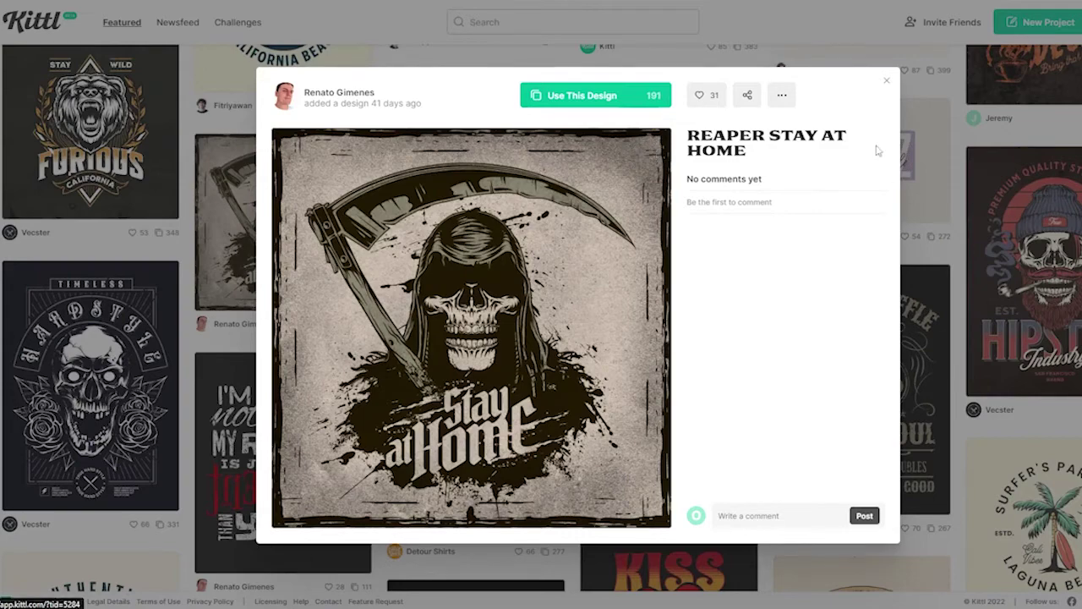
pyautogui.click(886, 84)
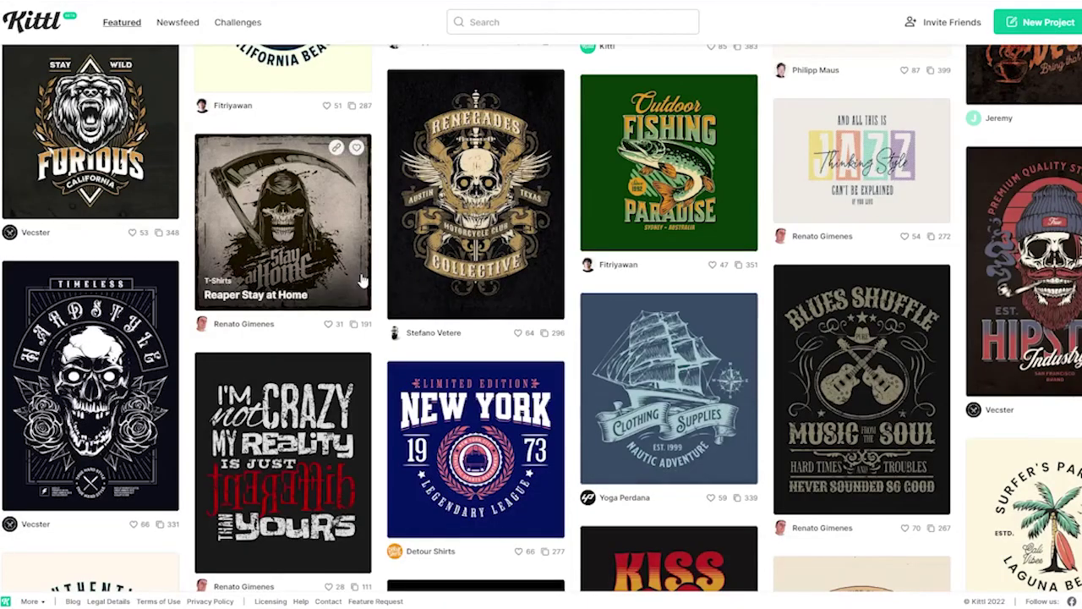
pyautogui.click(287, 254)
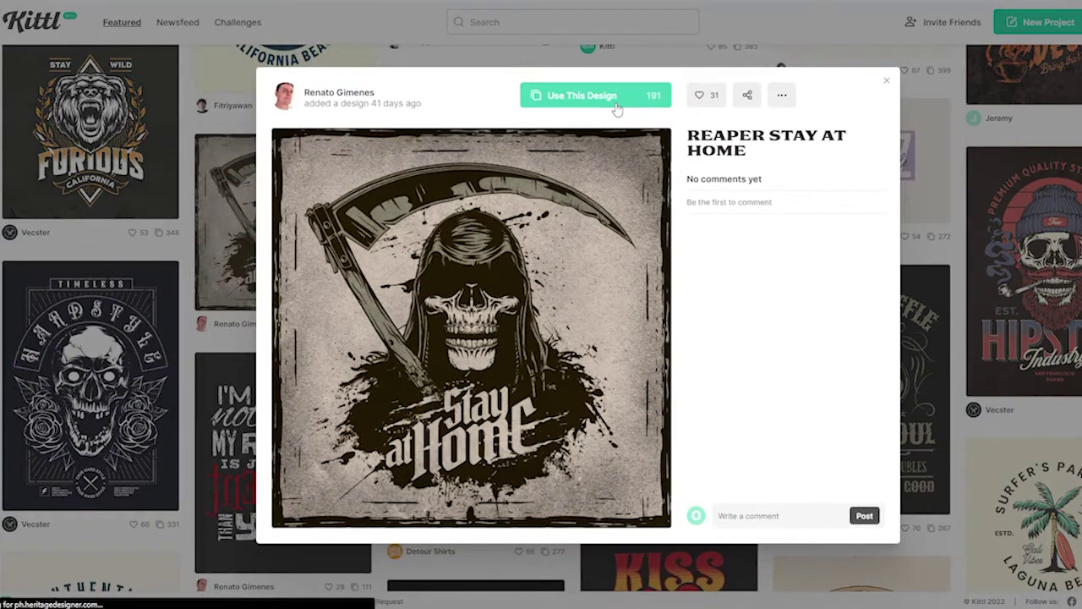
pyautogui.click(617, 110)
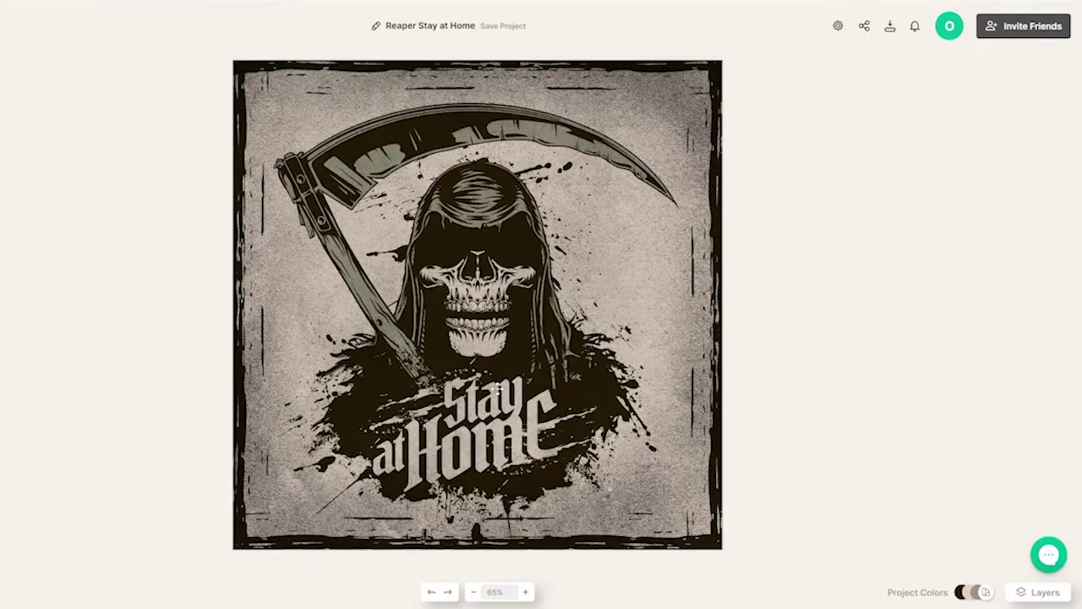
# - Shift the reaper artwork group slightly downward on the canvas and deselect it
pyautogui.click(541, 414)
pyautogui.click(526, 320)
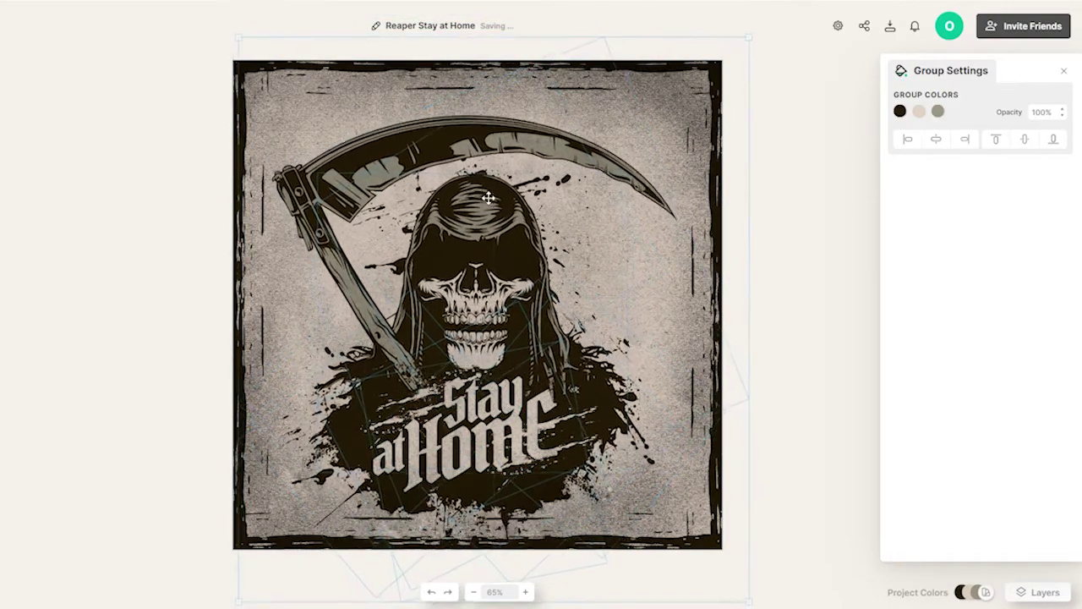
pyautogui.click(805, 305)
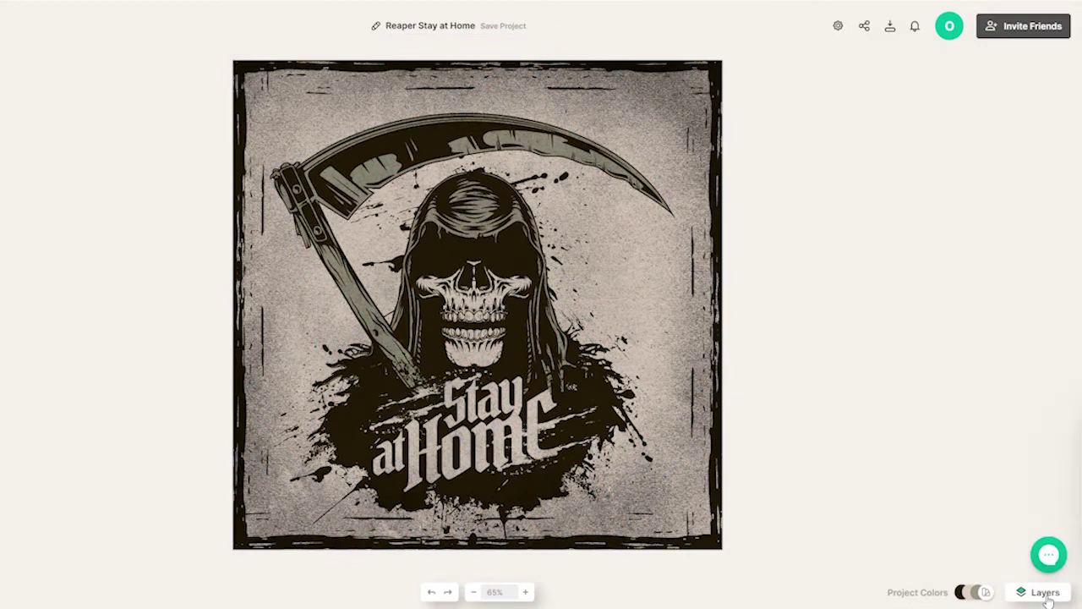
# - Show the layer list and inspect the individual Brush layers inside the Brush Effect (Text) group
pyautogui.click(1038, 592)
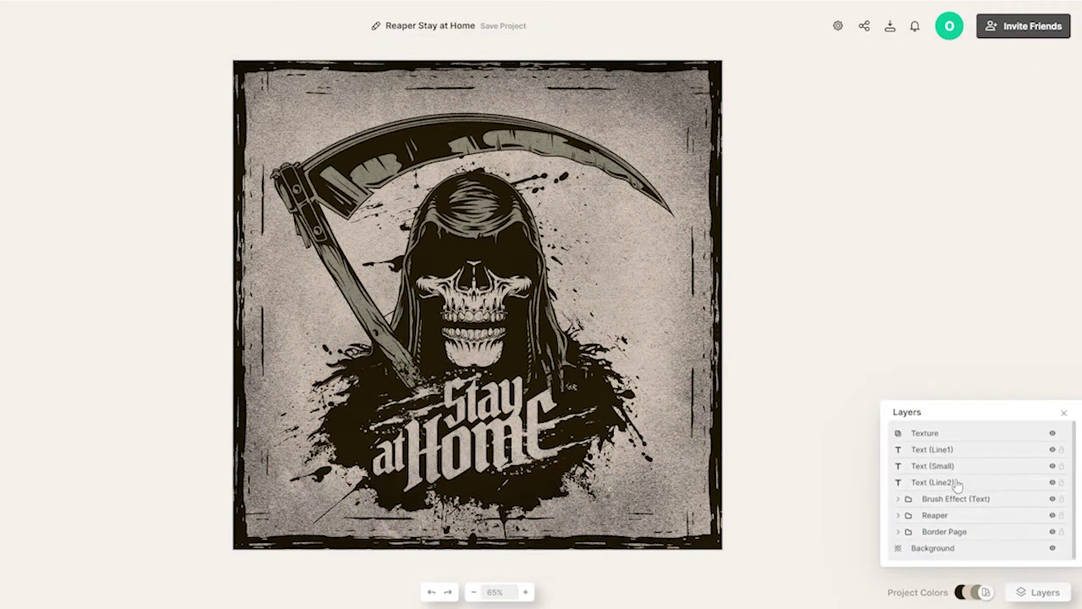
pyautogui.scroll(-1, 948, 505)
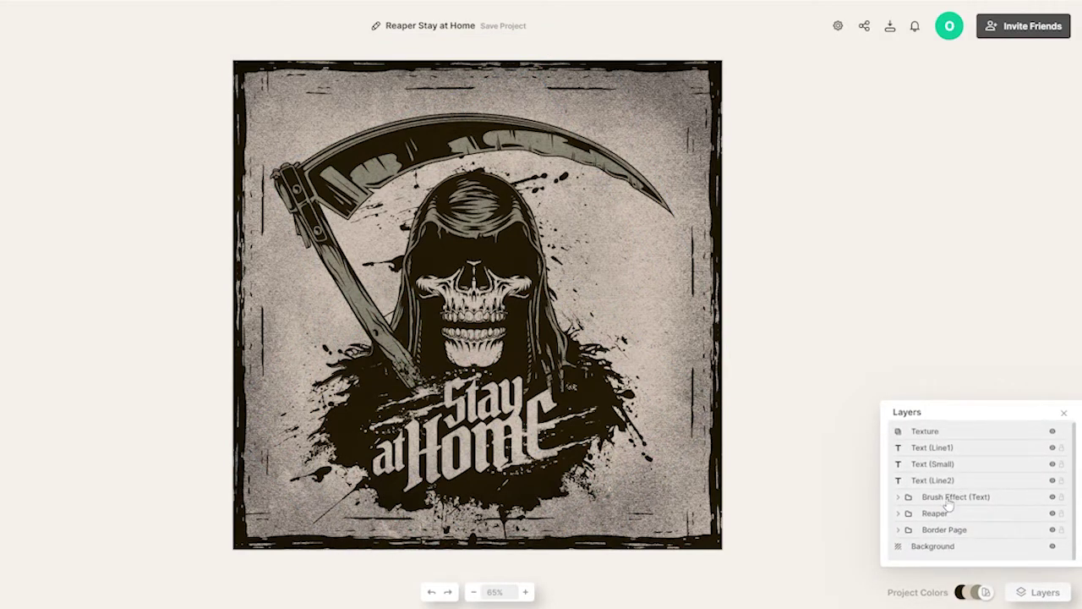
pyautogui.click(951, 501)
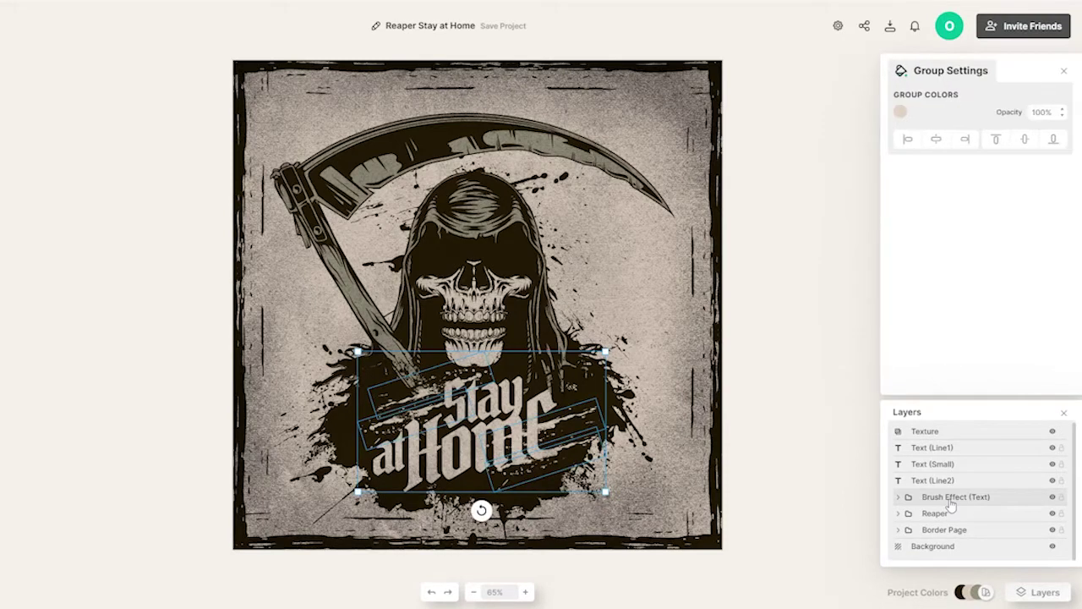
pyautogui.click(898, 497)
pyautogui.scroll(-2, 928, 507)
pyautogui.click(932, 481)
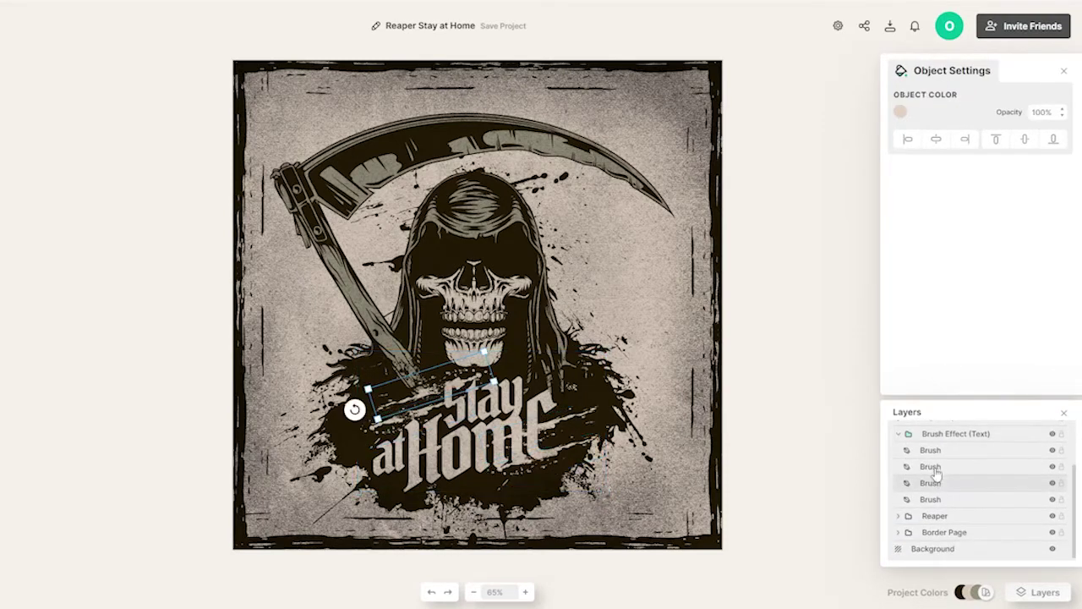
pyautogui.click(934, 467)
pyautogui.click(930, 449)
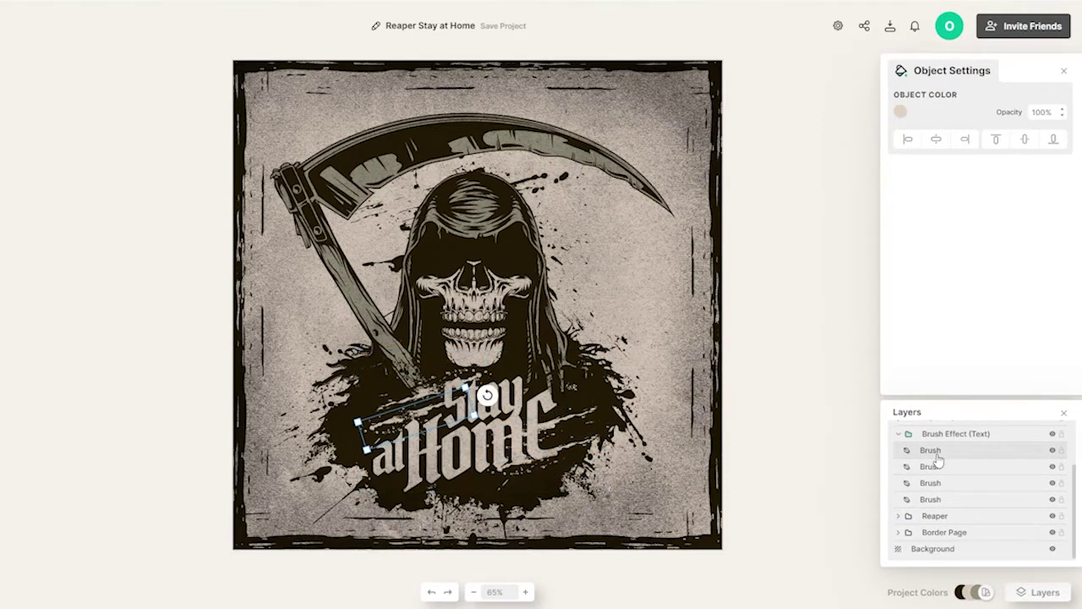
pyautogui.click(900, 433)
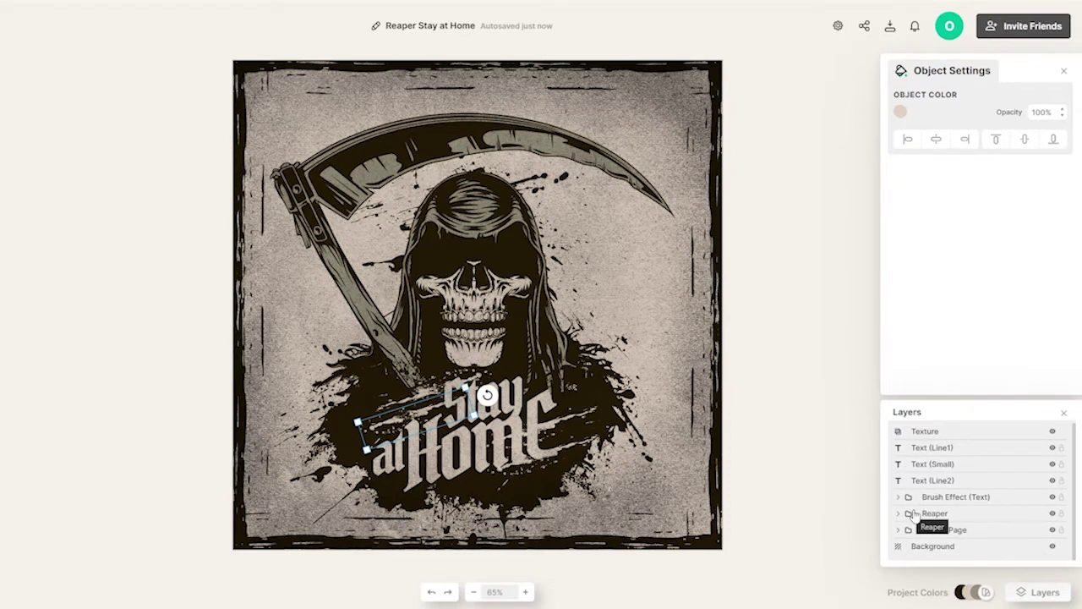
# - Expand the Reaper group, inspect its Brush Effect (Reaper) group, and hide and reshow the Scythe layer
pyautogui.click(897, 514)
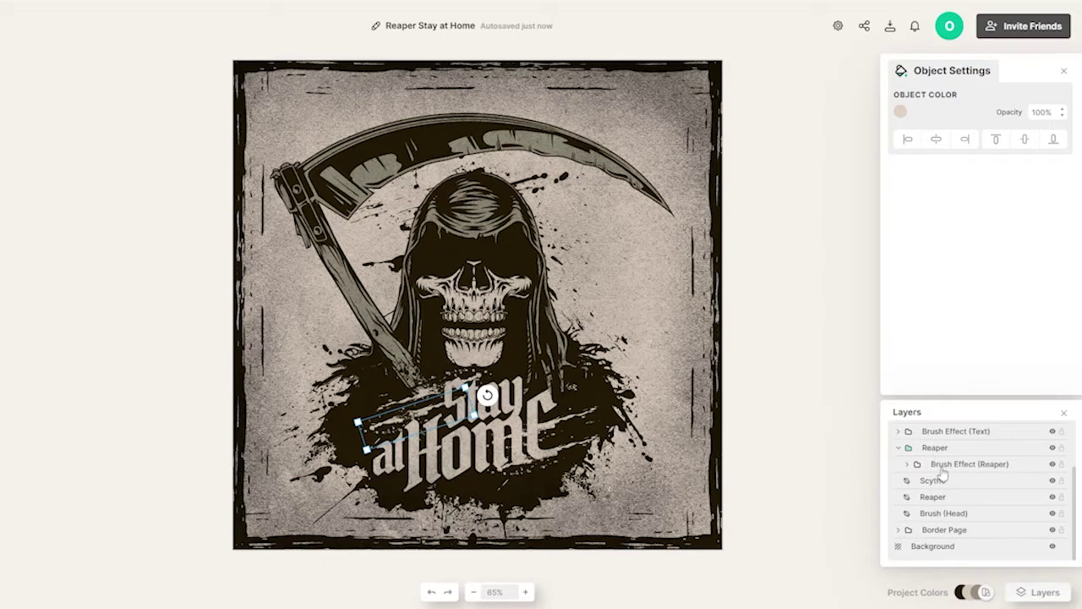
pyautogui.click(943, 467)
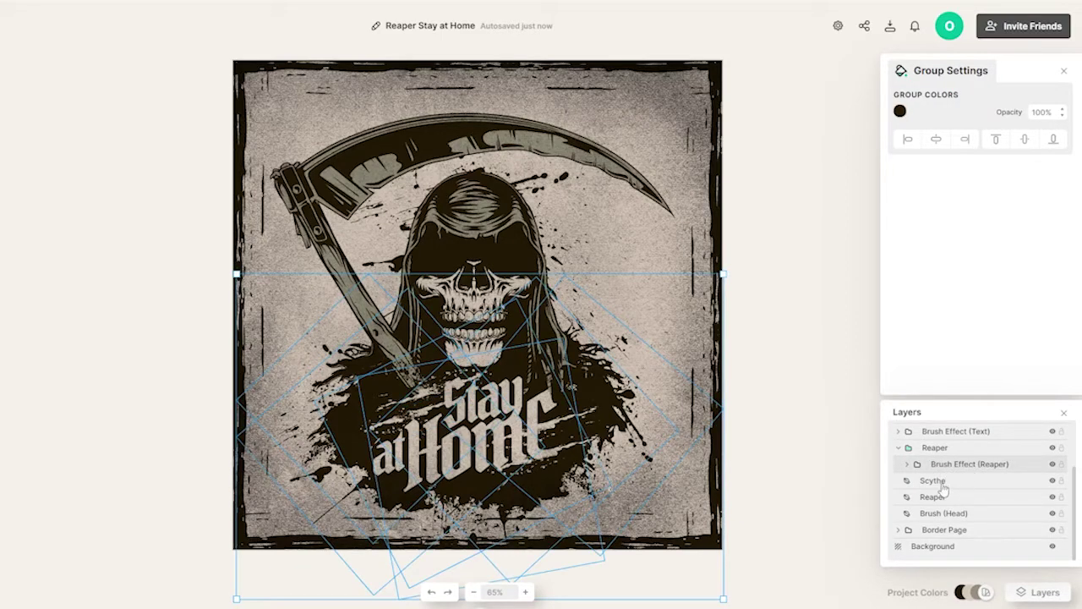
pyautogui.click(939, 487)
pyautogui.moveTo(931, 480); pyautogui.dragTo(939, 482)
pyautogui.click(1053, 481)
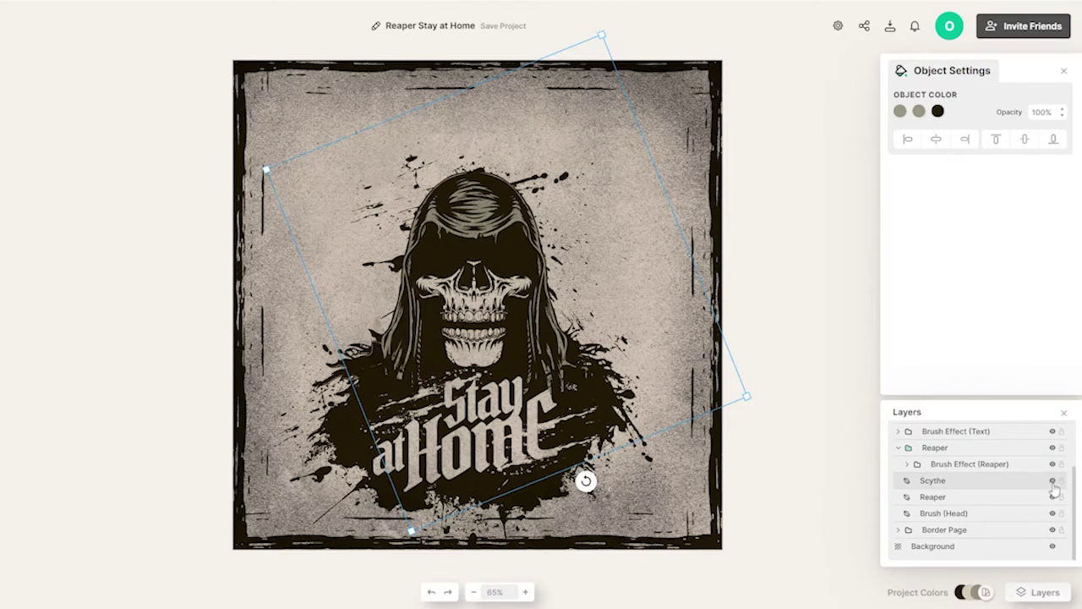
pyautogui.click(1052, 481)
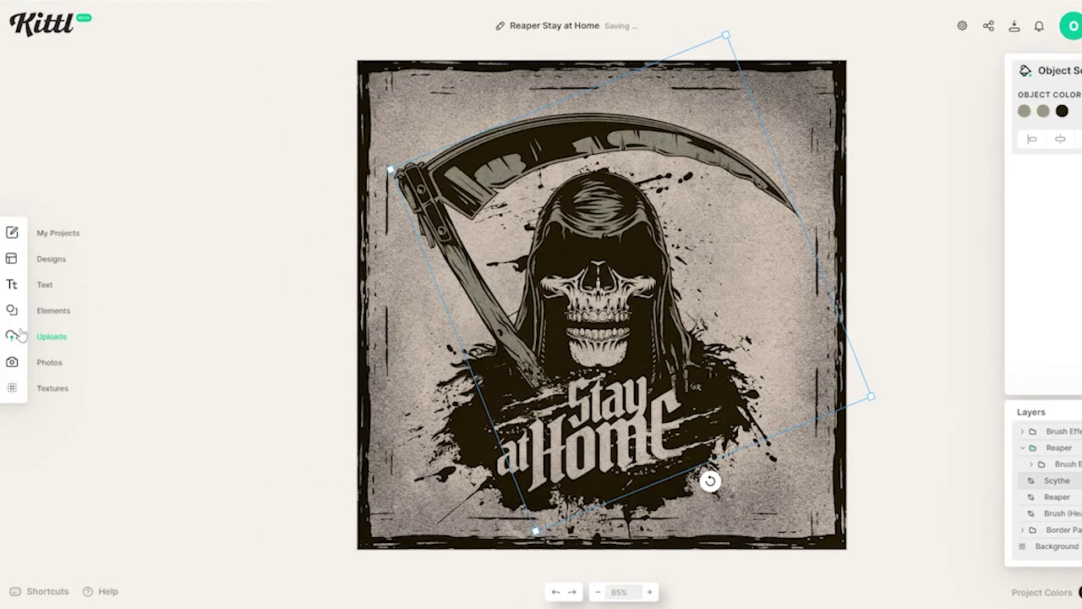
# - Search the elements library for "scythe"
pyautogui.click(42, 313)
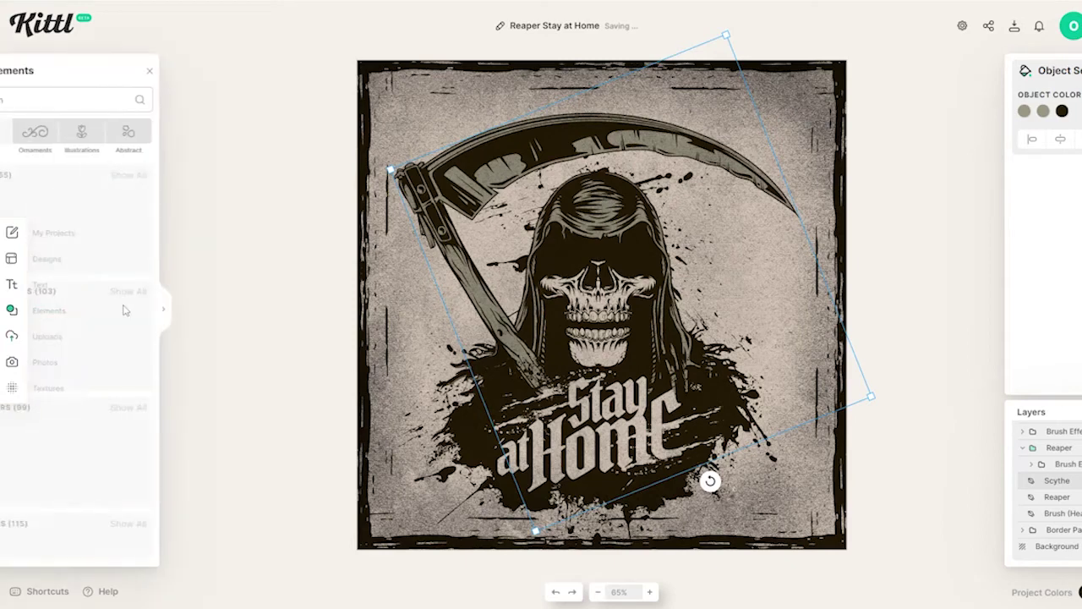
pyautogui.click(84, 102)
pyautogui.write('scyth')
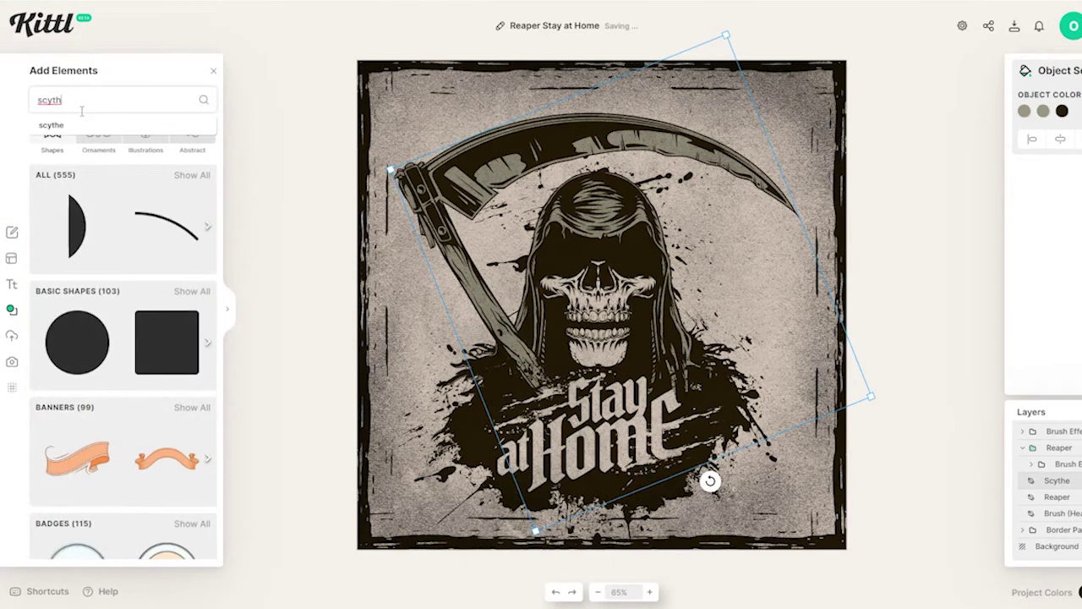
pyautogui.click(74, 124)
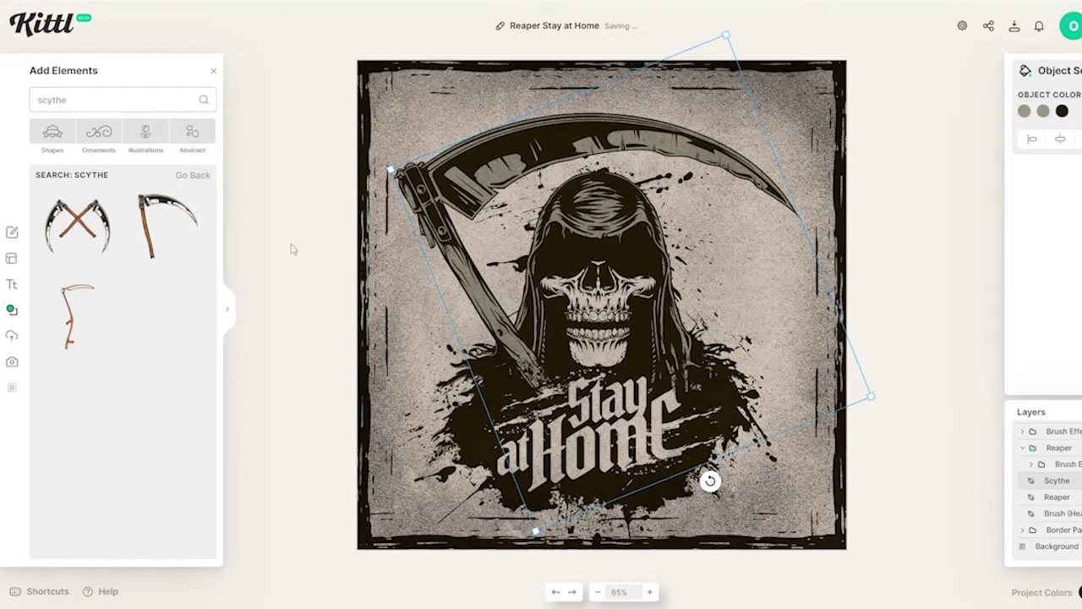
# - Add the single scythe illustration and move, rotate and enlarge it to overlay the template's original scythe
pyautogui.click(178, 241)
pyautogui.moveTo(582, 376); pyautogui.dragTo(467, 211)
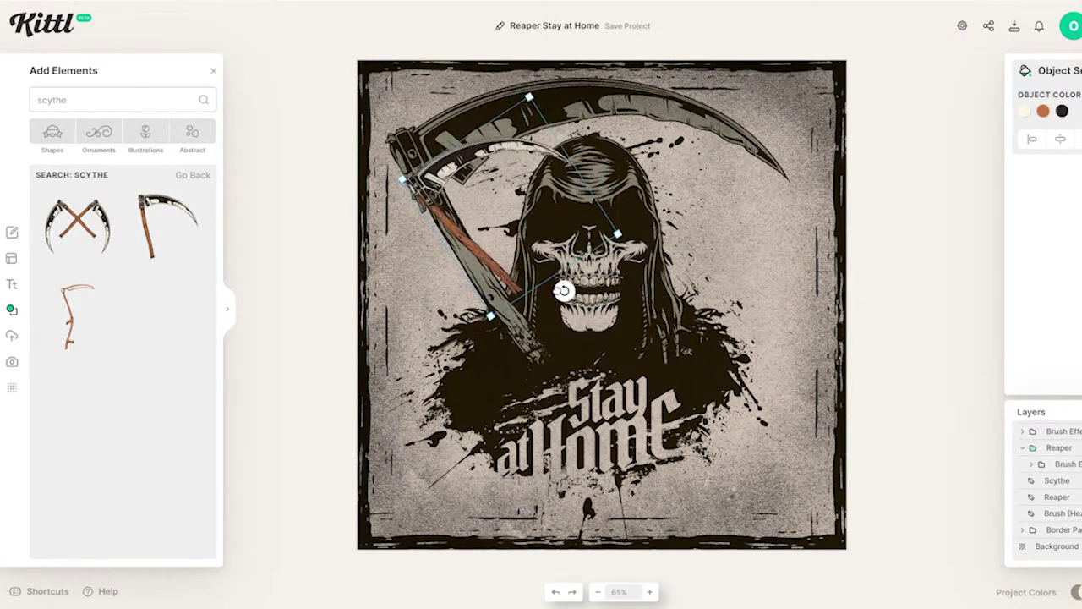
pyautogui.moveTo(563, 290); pyautogui.dragTo(709, 431)
pyautogui.click(515, 339)
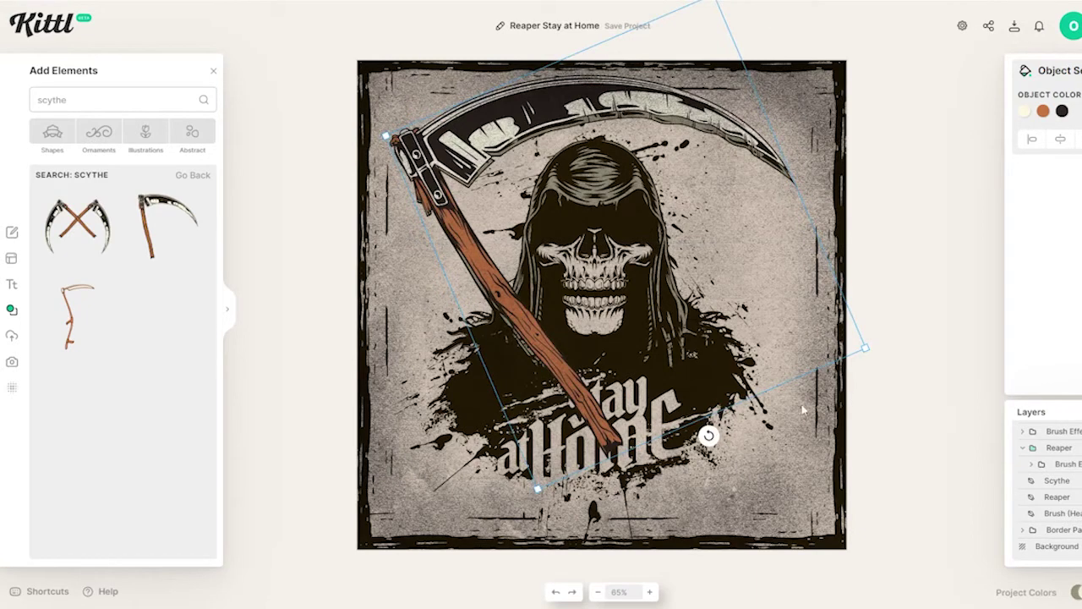
pyautogui.moveTo(507, 307); pyautogui.dragTo(512, 314)
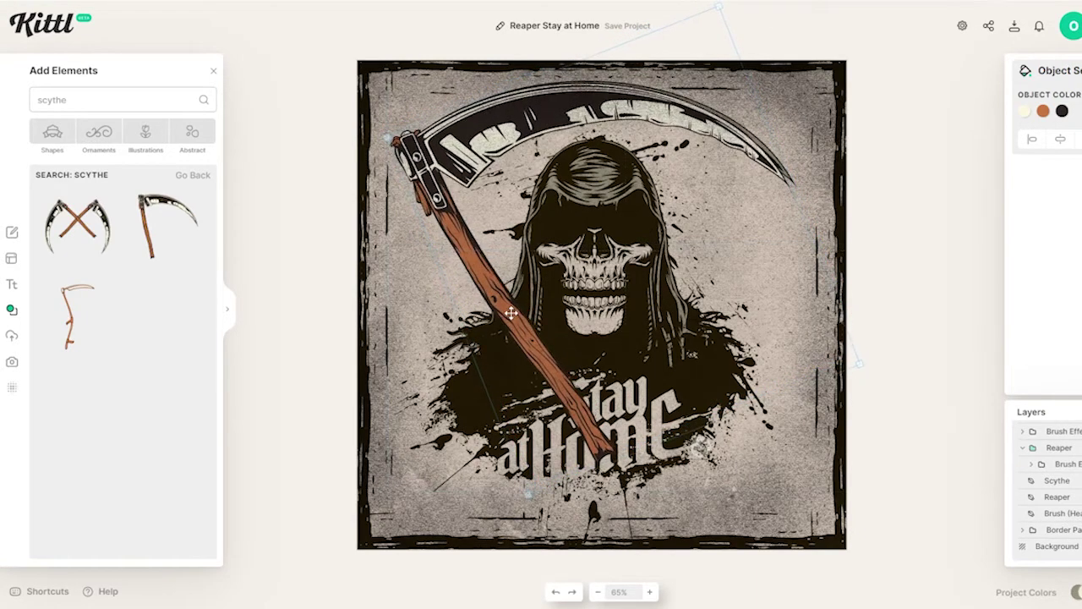
# - Restack the added scythe by sending it to the back and bringing it forward between the Reaper and Brush Effect (Text) groups
pyautogui.rightClick(548, 397)
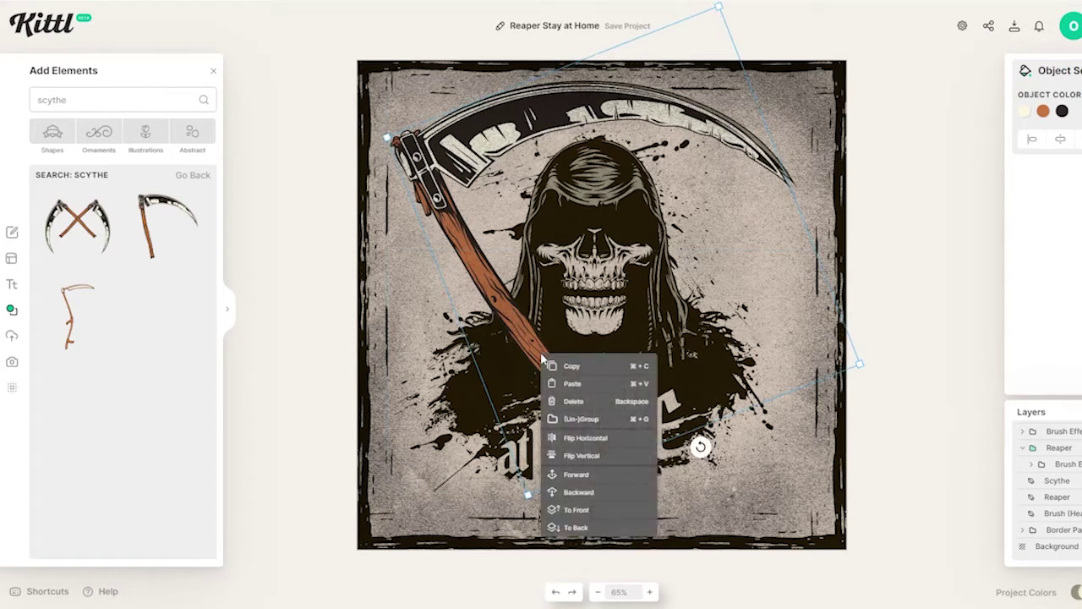
pyautogui.click(608, 526)
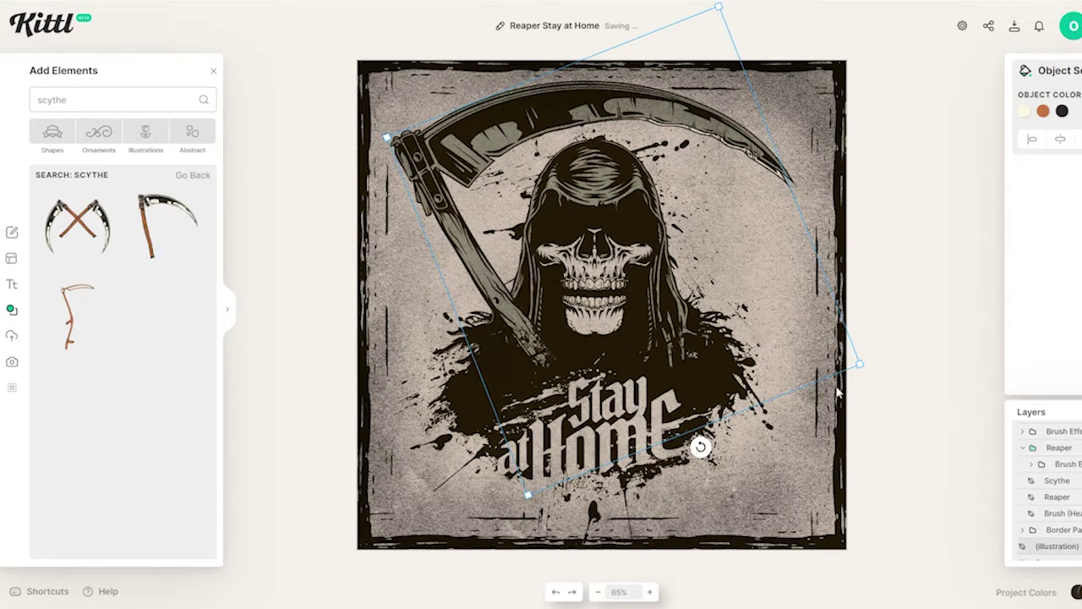
pyautogui.rightClick(792, 362)
pyautogui.click(825, 474)
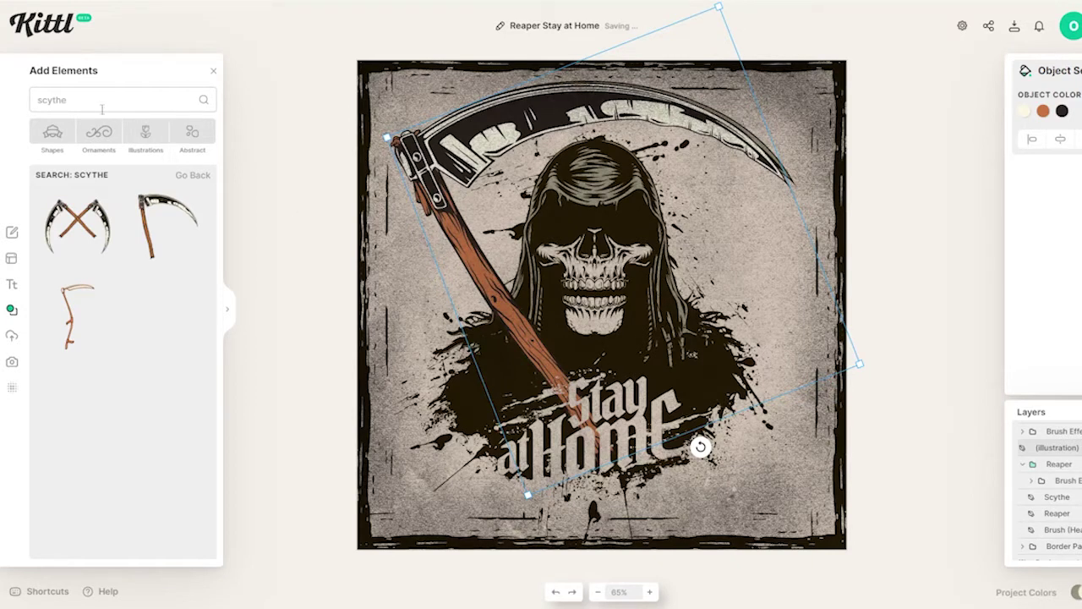
# - Search the elements library for "grim reaper" and browse the matching illustrations
pyautogui.doubleClick(74, 104)
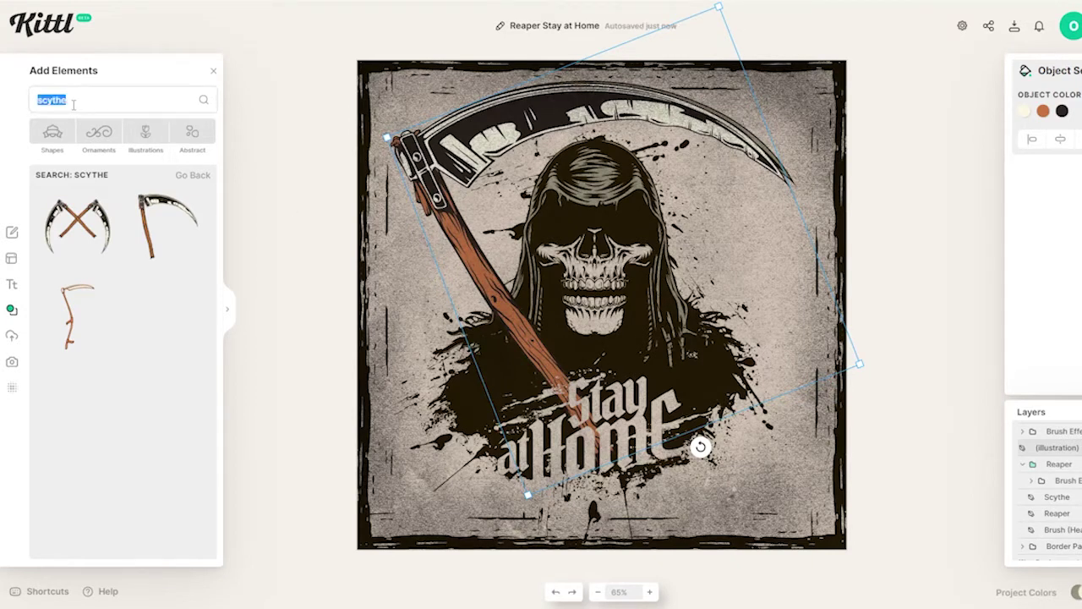
pyautogui.write('reaper')
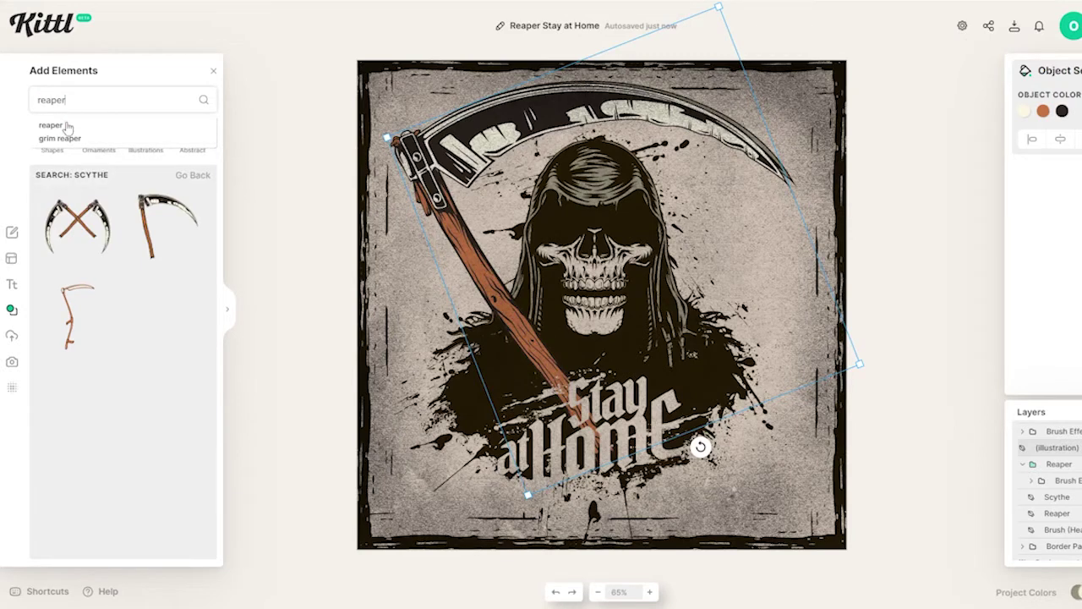
pyautogui.click(63, 138)
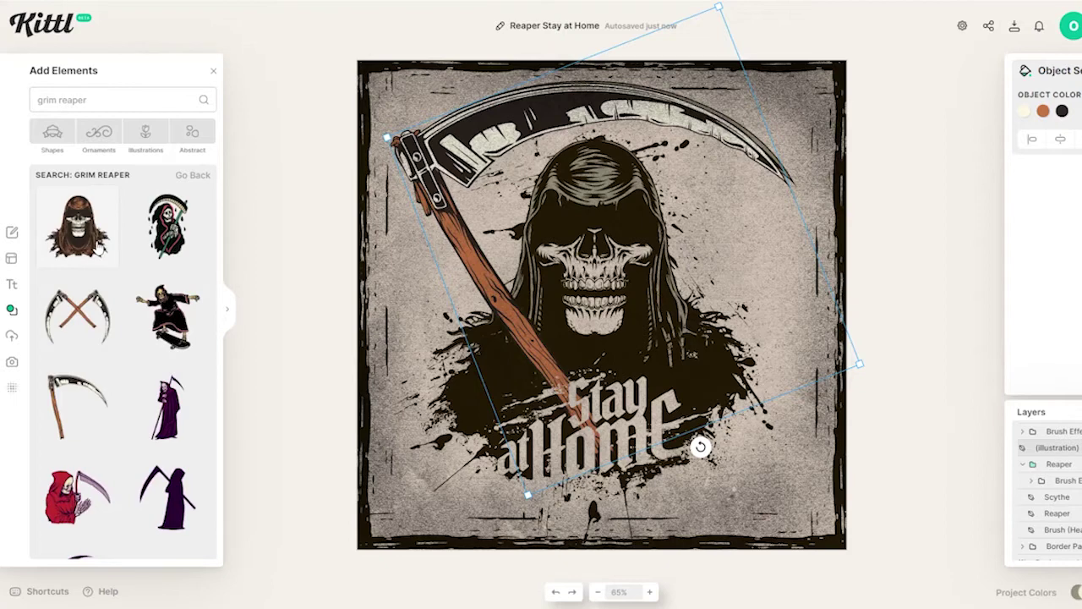
pyautogui.scroll(-1, 99, 252)
pyautogui.scroll(1, 99, 258)
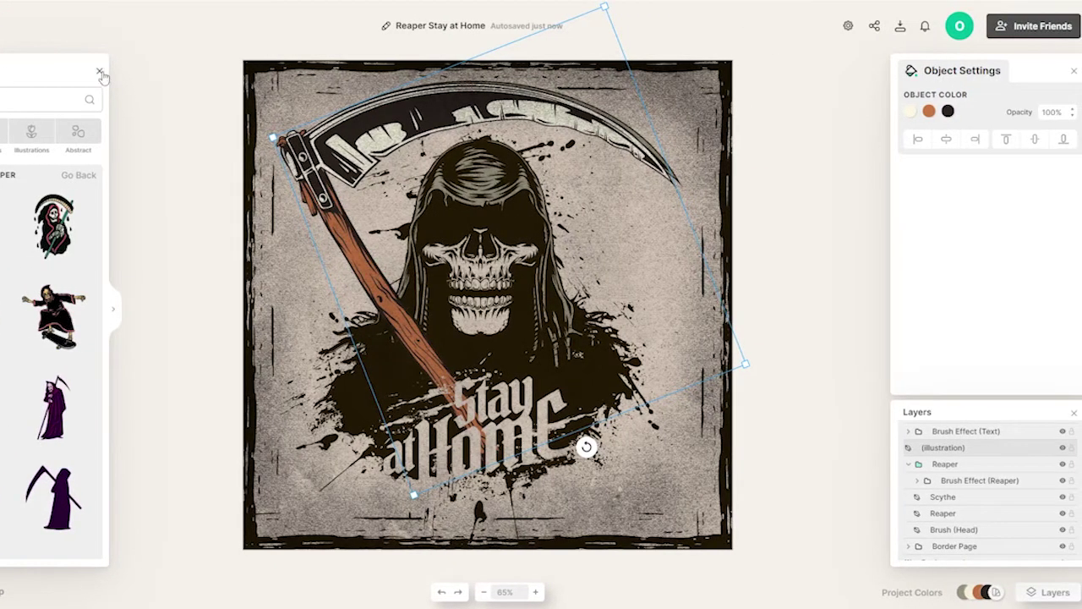
# - Close the elements library and layer list with nothing selected, and open the account's profile page
pyautogui.click(213, 70)
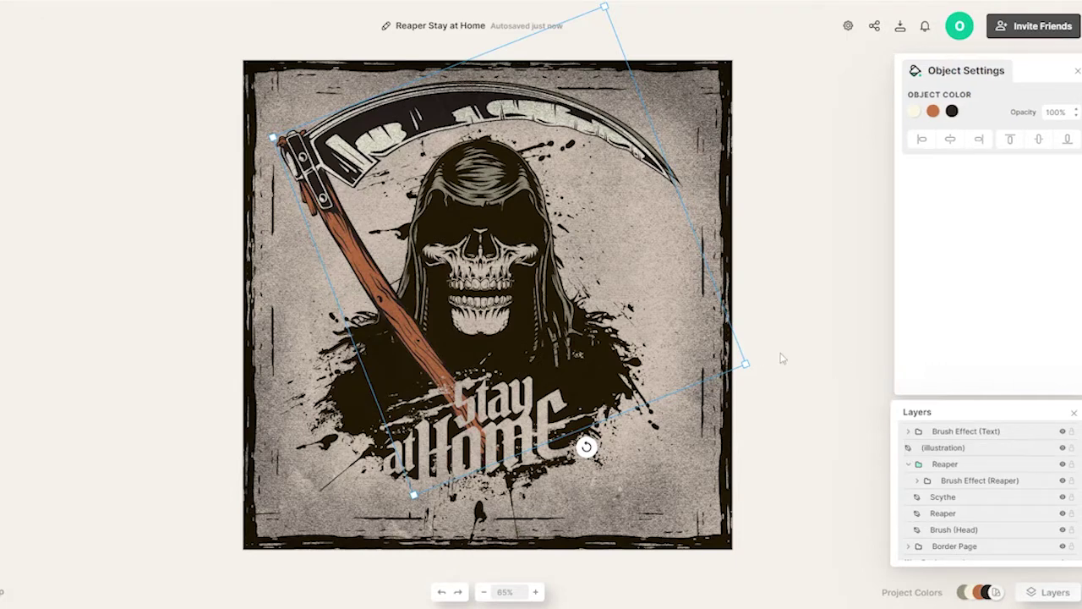
pyautogui.click(782, 357)
pyautogui.click(1074, 414)
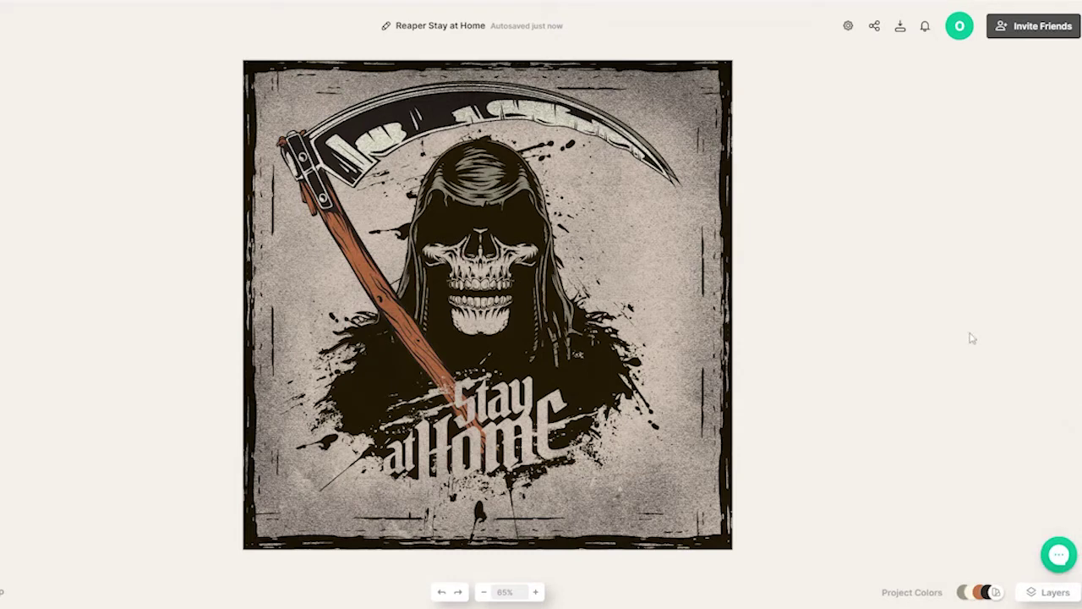
pyautogui.click(959, 25)
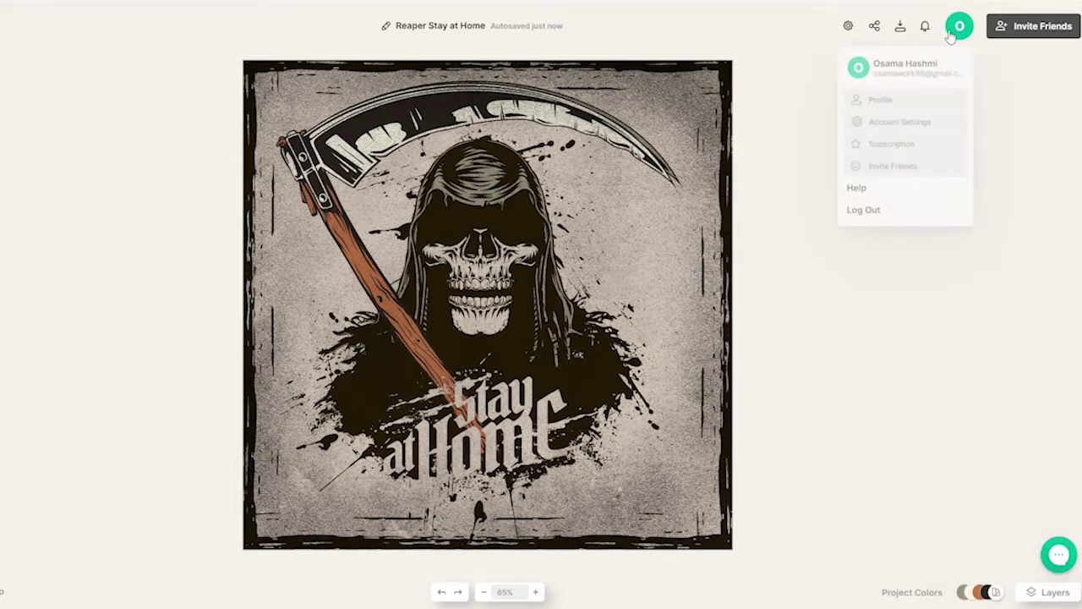
pyautogui.click(888, 99)
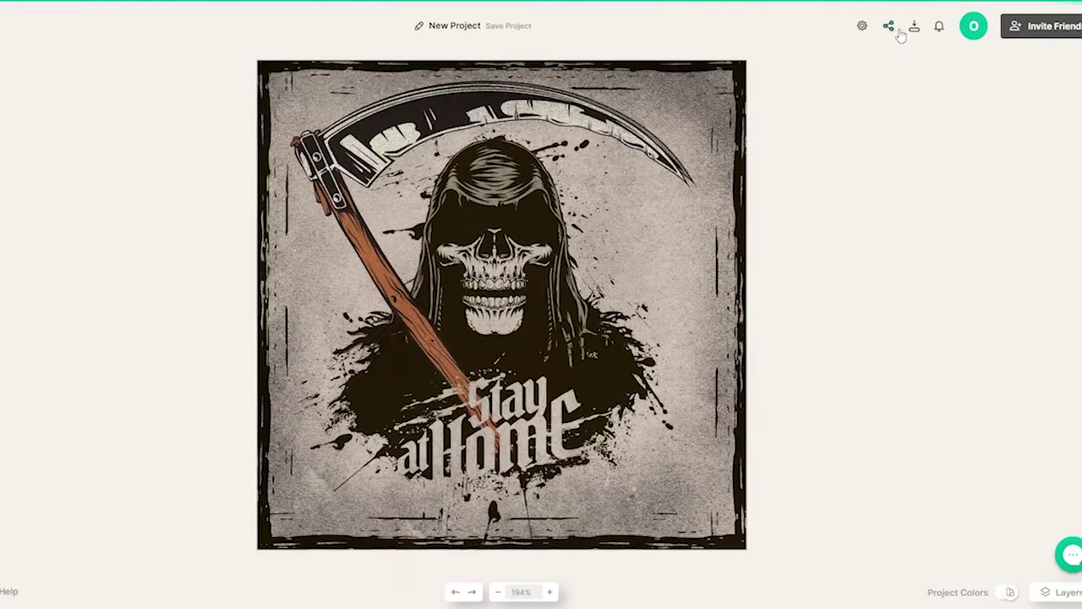
# - Try to enable Optimize Quality in the design's download options and open the subscription plan comparison for upgrading
pyautogui.click(900, 26)
pyautogui.click(744, 200)
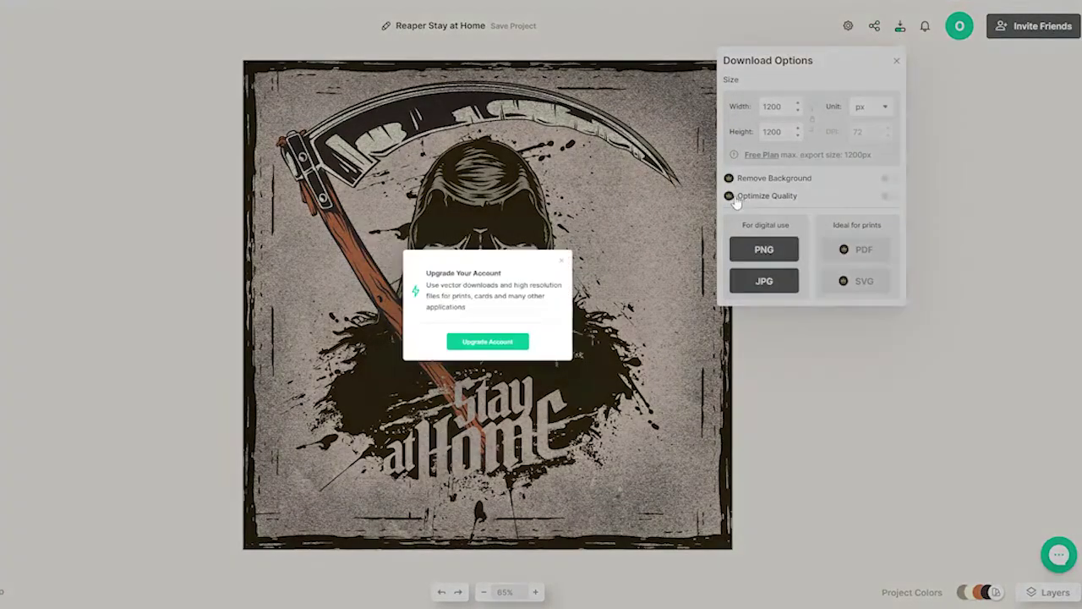
pyautogui.click(482, 361)
pyautogui.click(548, 58)
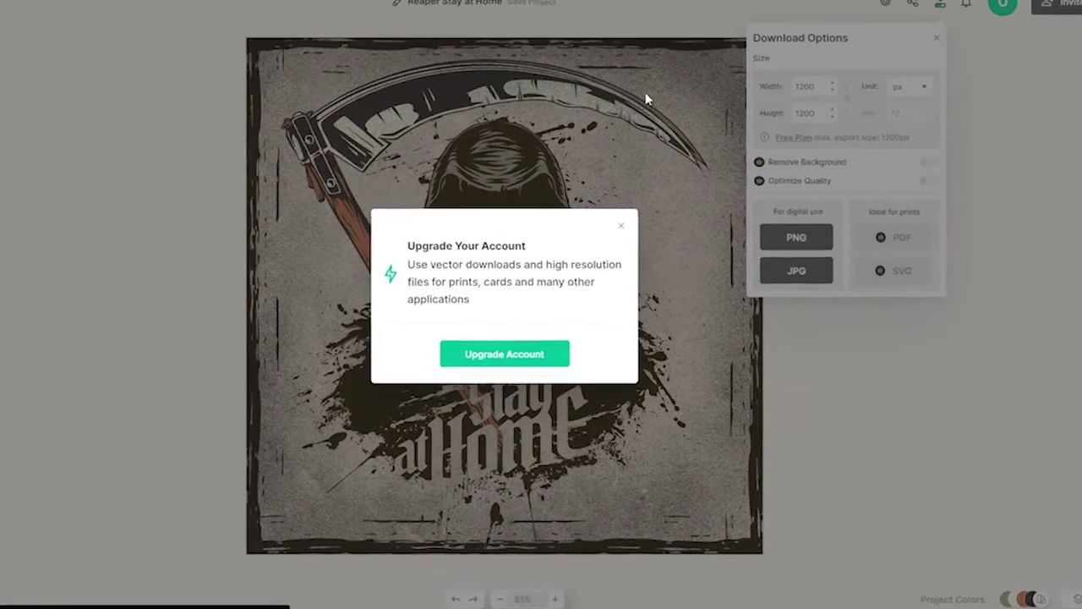
pyautogui.scroll(-2, 469, 201)
pyautogui.scroll(-2, 471, 197)
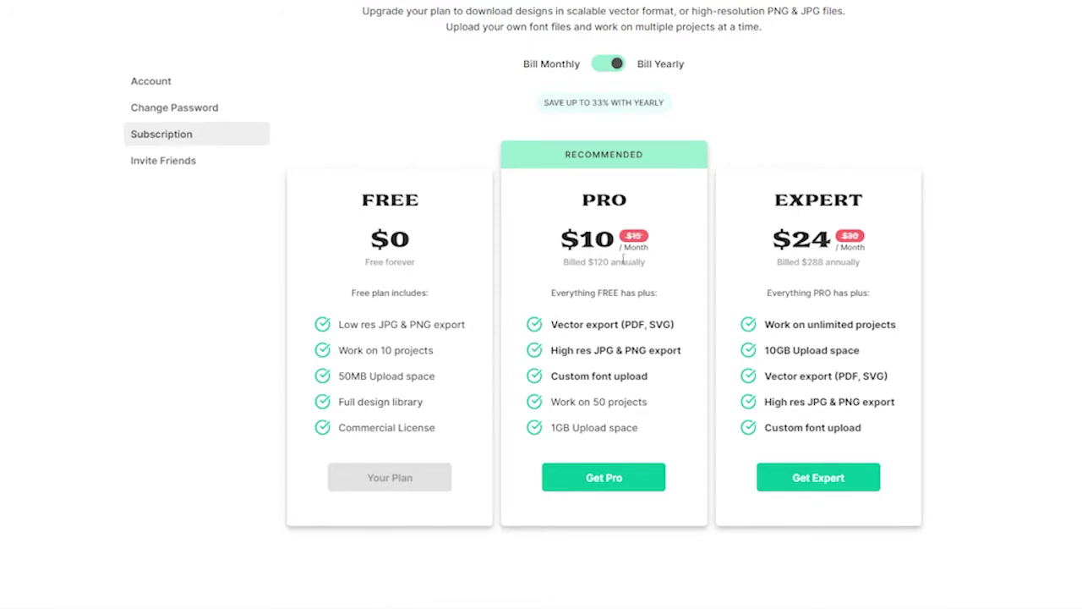
# - Review the Pro plan's monthly price, annual billing and list of included features
pyautogui.moveTo(578, 201); pyautogui.dragTo(653, 205)
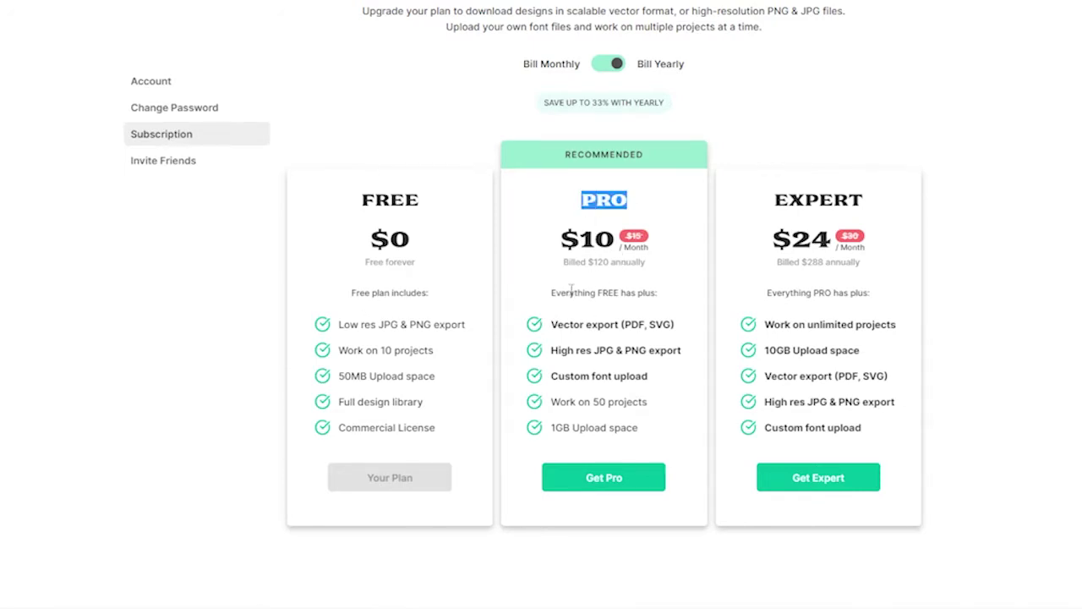
pyautogui.moveTo(560, 239); pyautogui.dragTo(622, 246)
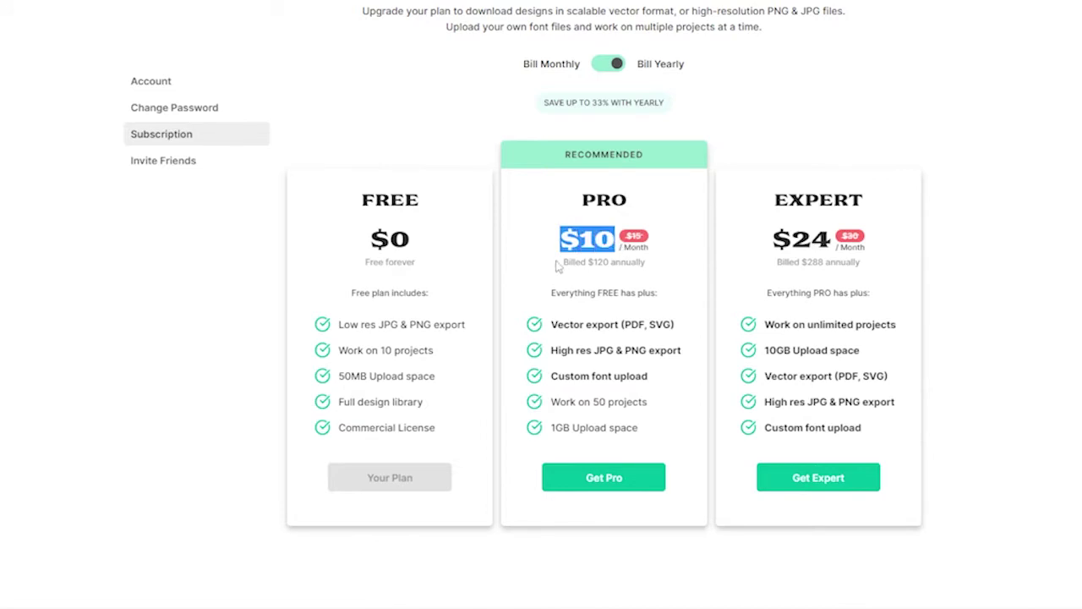
pyautogui.moveTo(560, 262); pyautogui.dragTo(677, 274)
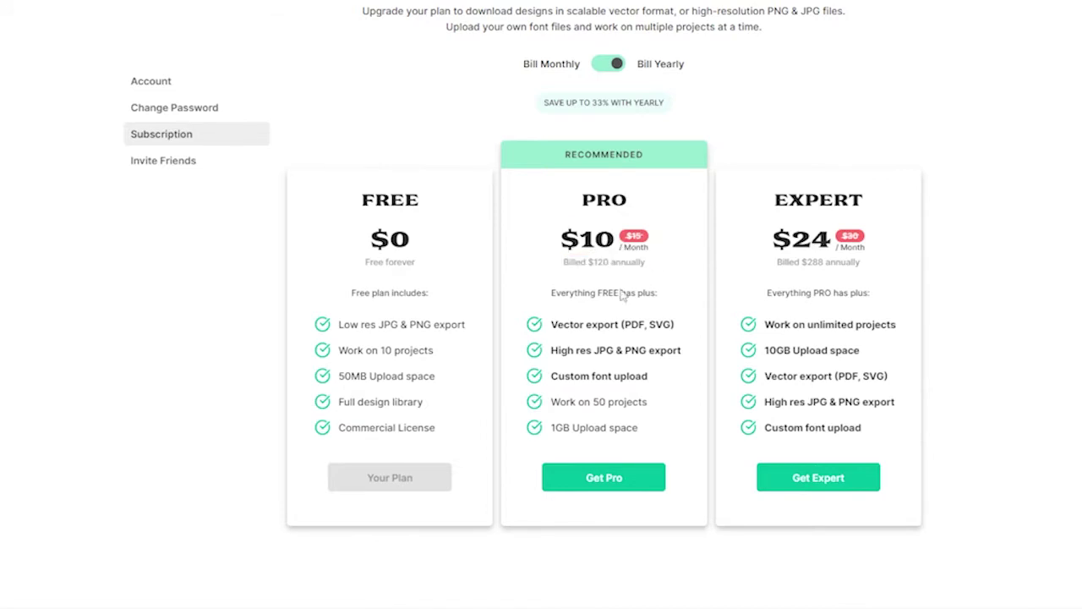
pyautogui.moveTo(551, 331); pyautogui.dragTo(683, 335)
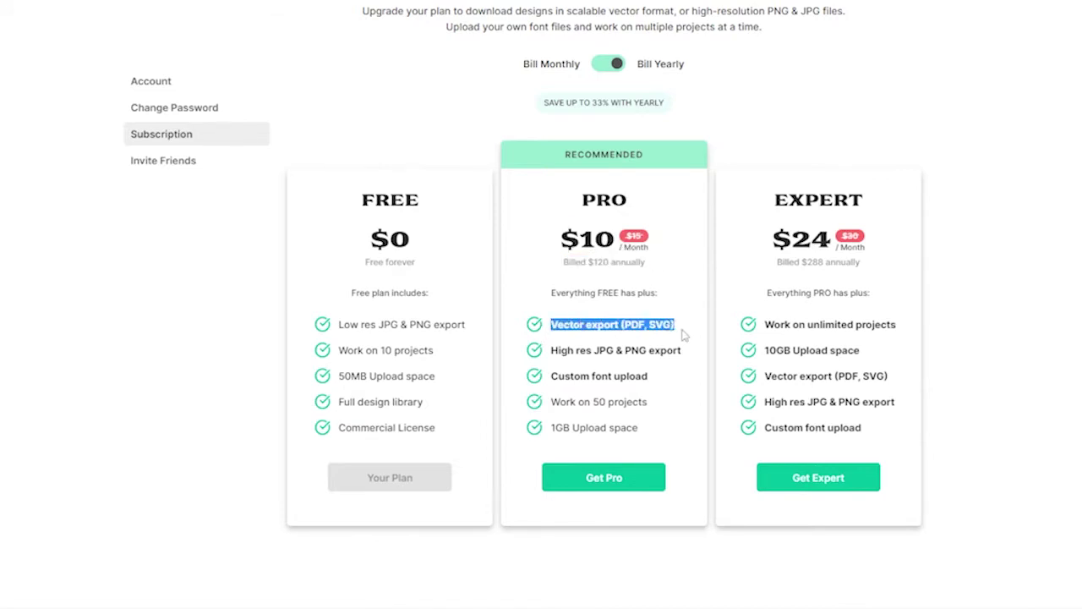
pyautogui.moveTo(551, 350); pyautogui.dragTo(686, 357)
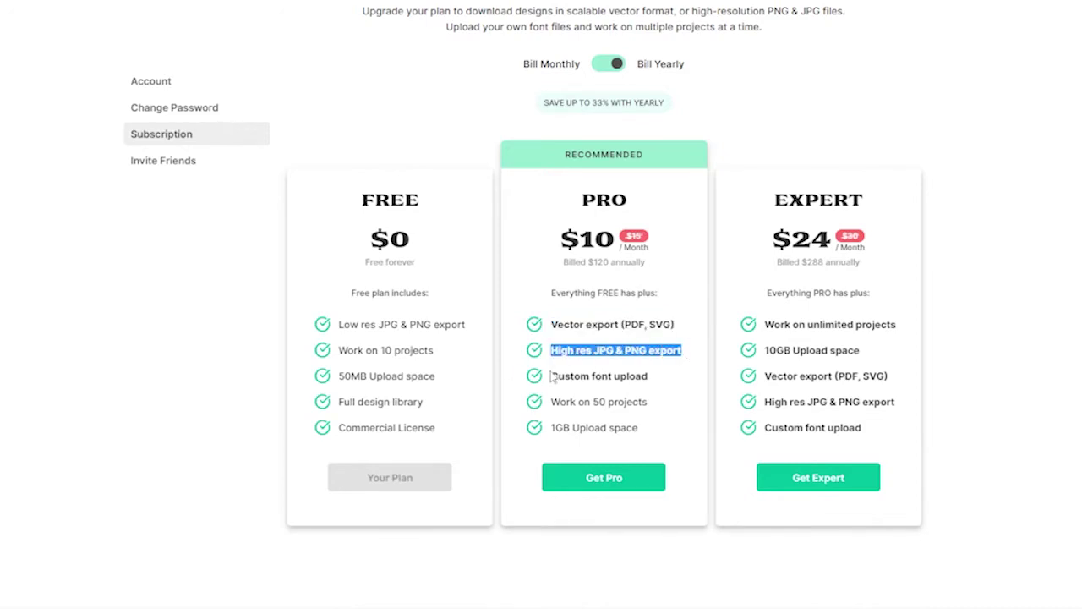
pyautogui.moveTo(551, 376); pyautogui.dragTo(663, 388)
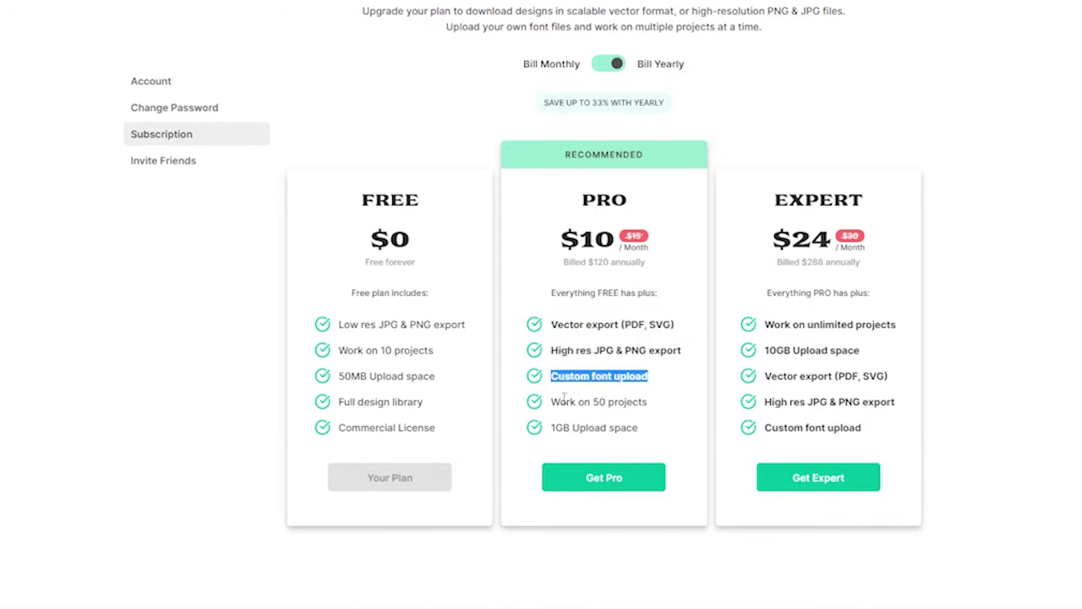
pyautogui.moveTo(555, 401); pyautogui.dragTo(660, 411)
pyautogui.moveTo(550, 429); pyautogui.dragTo(665, 430)
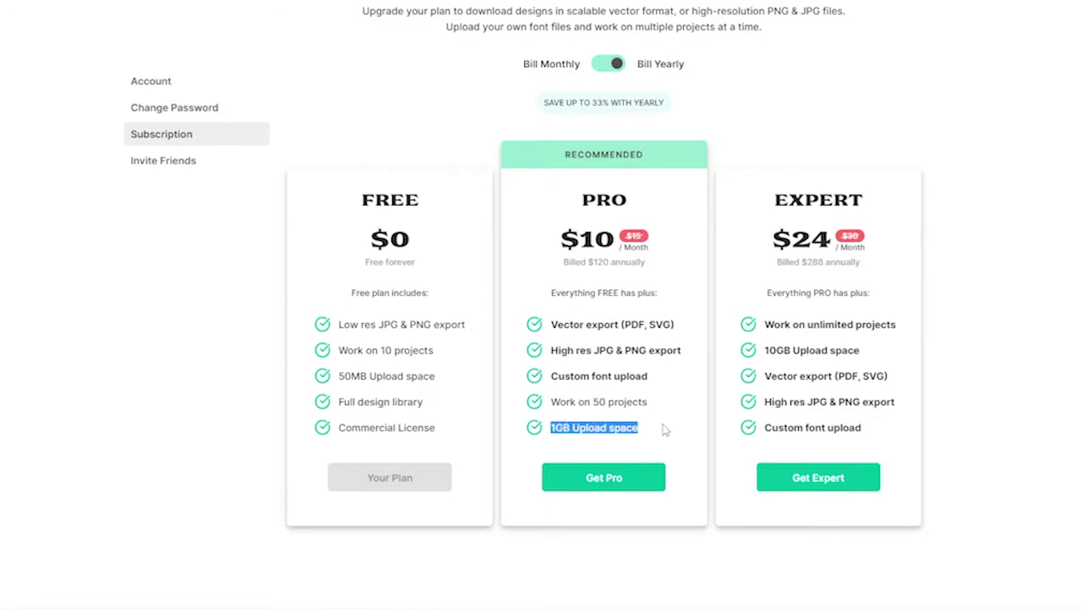
pyautogui.click(610, 438)
pyautogui.moveTo(580, 240); pyautogui.dragTo(620, 243)
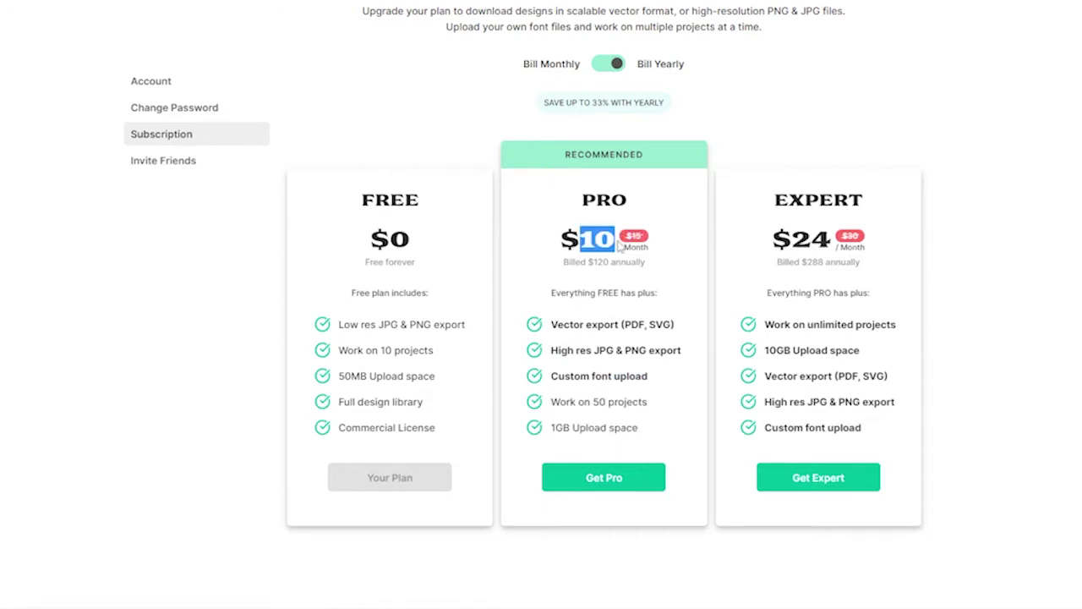
# - Review the Expert plan's monthly price, annual billing and included features, and return to the current subscription overview
pyautogui.moveTo(775, 200); pyautogui.dragTo(862, 195)
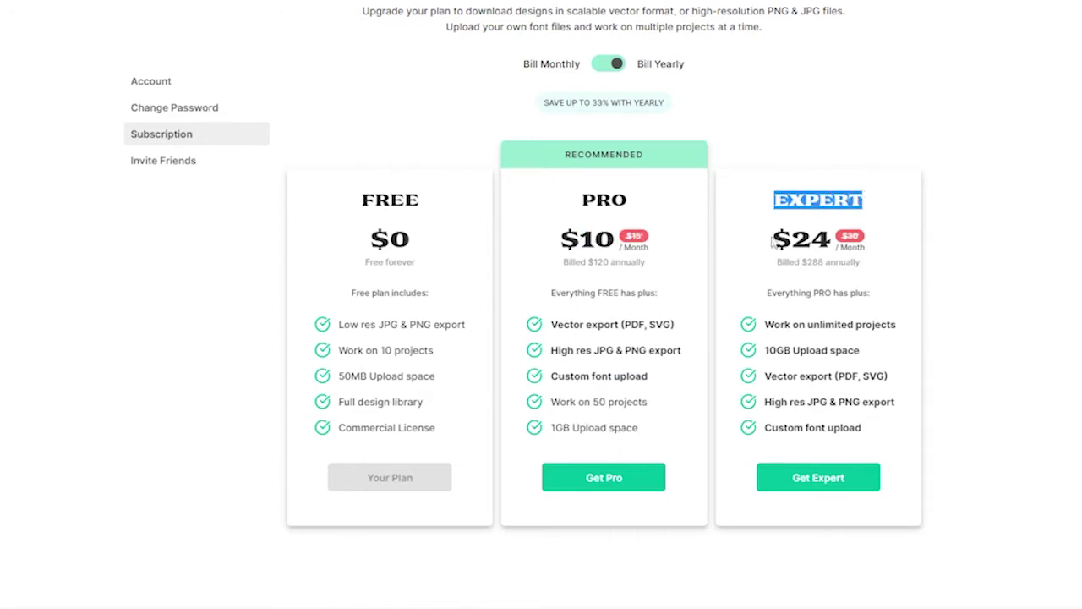
pyautogui.moveTo(791, 240); pyautogui.dragTo(872, 280)
pyautogui.click(849, 283)
pyautogui.moveTo(803, 262); pyautogui.dragTo(823, 264)
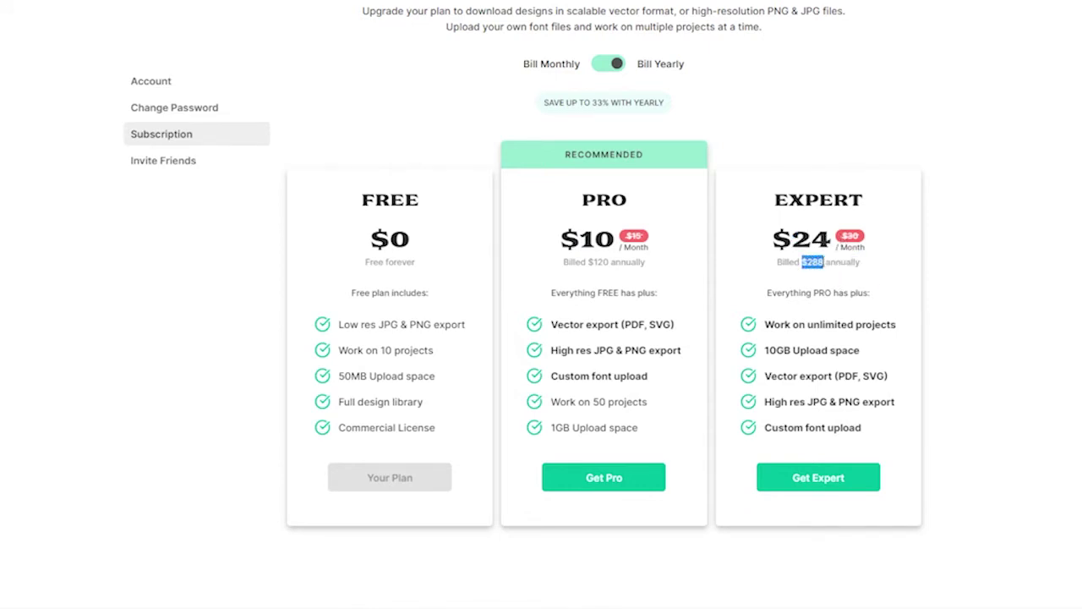
pyautogui.moveTo(766, 292); pyautogui.dragTo(873, 296)
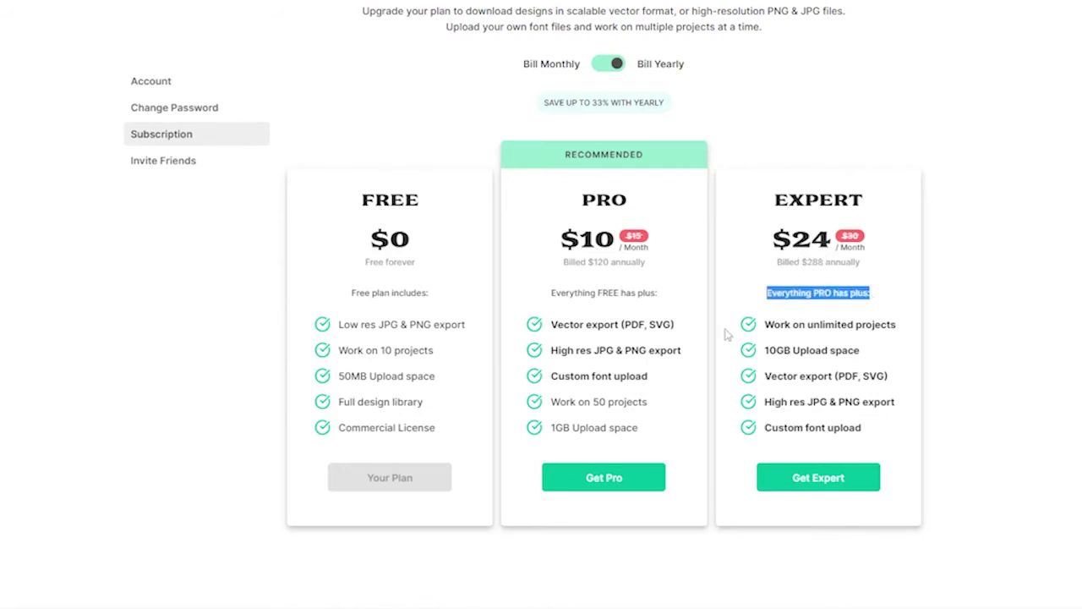
pyautogui.moveTo(762, 330); pyautogui.dragTo(885, 357)
pyautogui.moveTo(763, 378); pyautogui.dragTo(886, 377)
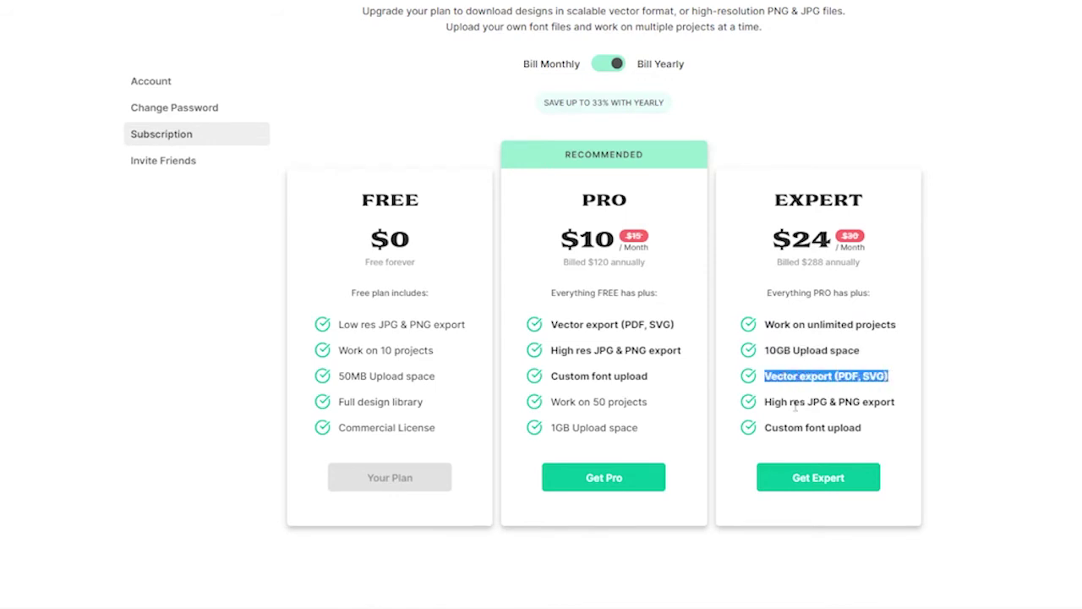
pyautogui.moveTo(766, 403); pyautogui.dragTo(894, 407)
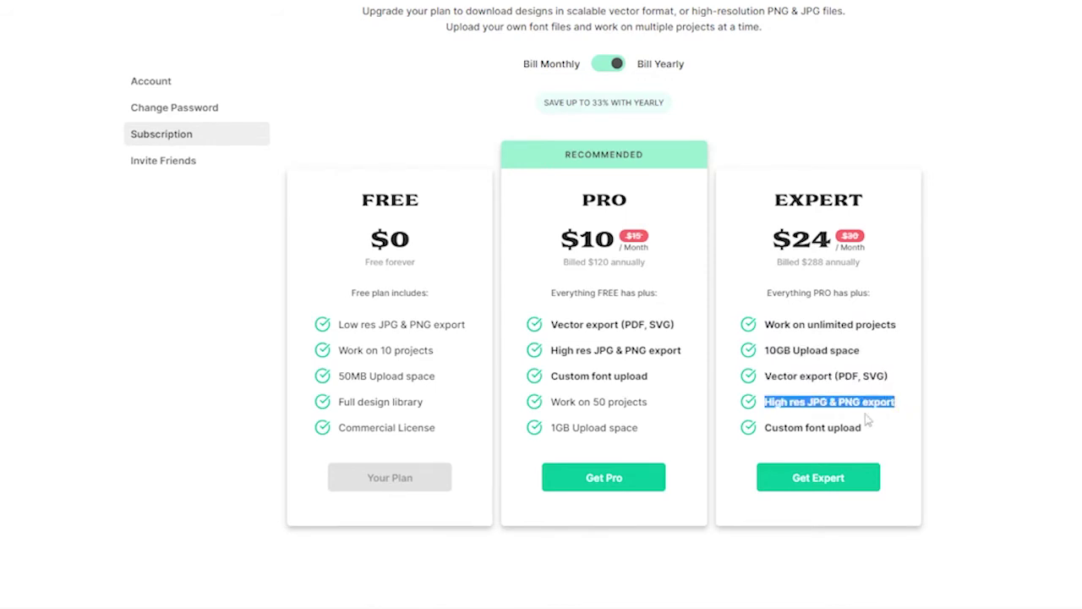
pyautogui.moveTo(764, 433); pyautogui.dragTo(936, 432)
pyautogui.click(937, 432)
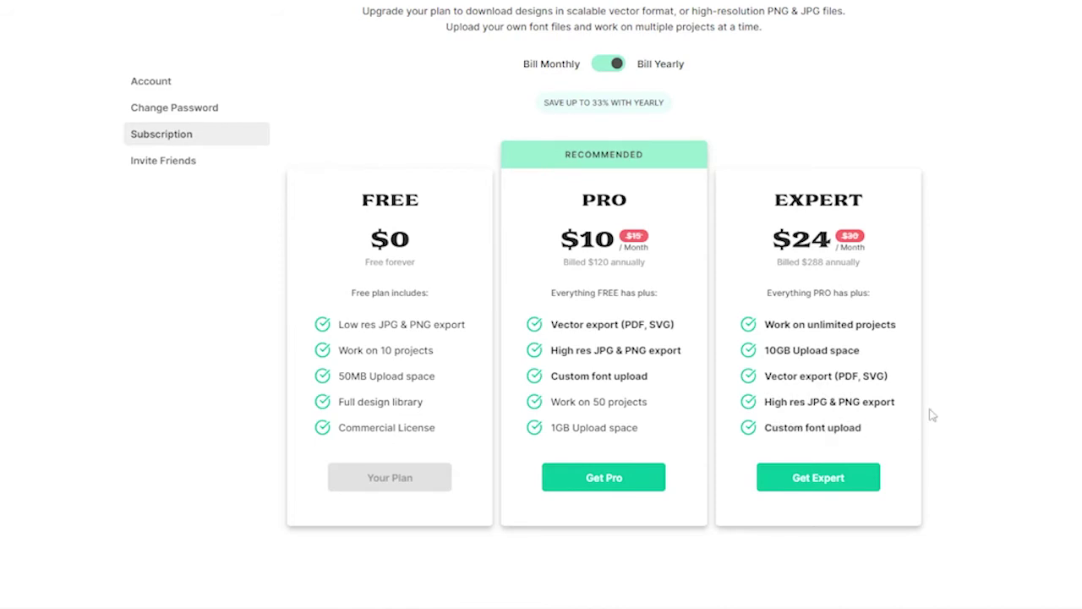
pyautogui.scroll(3, 994, 313)
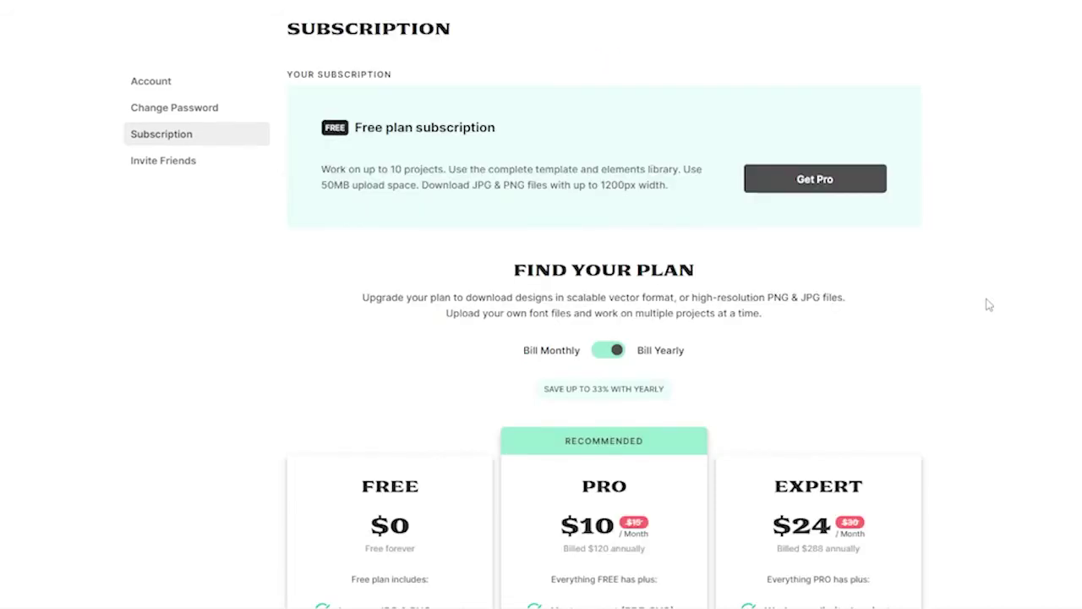
# - Review the Free plan's included features, covering design library, upload space, project limit and export resolution
pyautogui.scroll(-3, 707, 292)
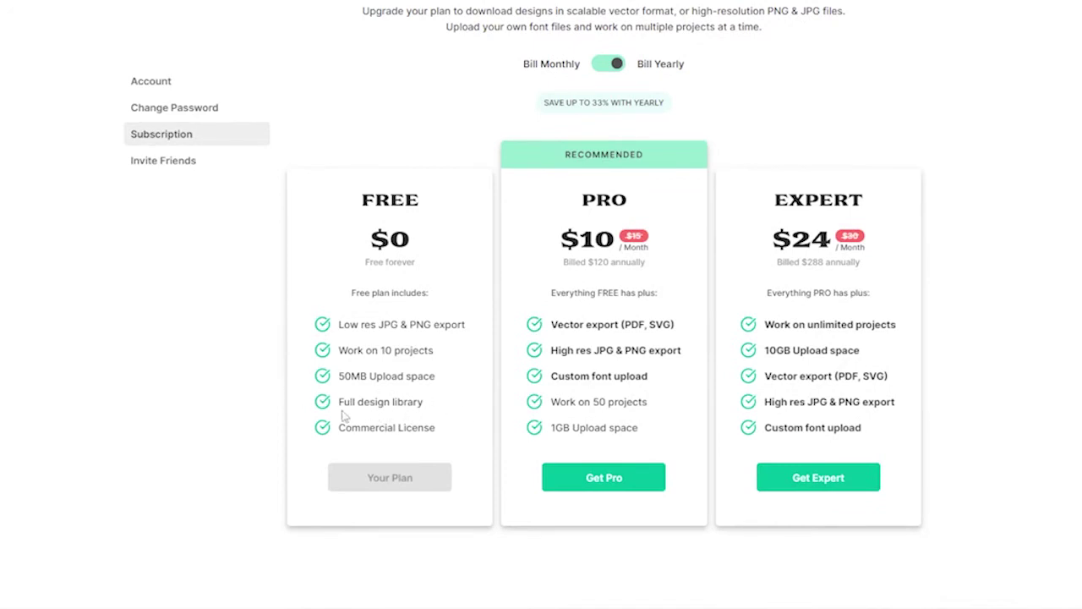
pyautogui.moveTo(345, 414); pyautogui.dragTo(447, 415)
pyautogui.moveTo(340, 379); pyautogui.dragTo(414, 385)
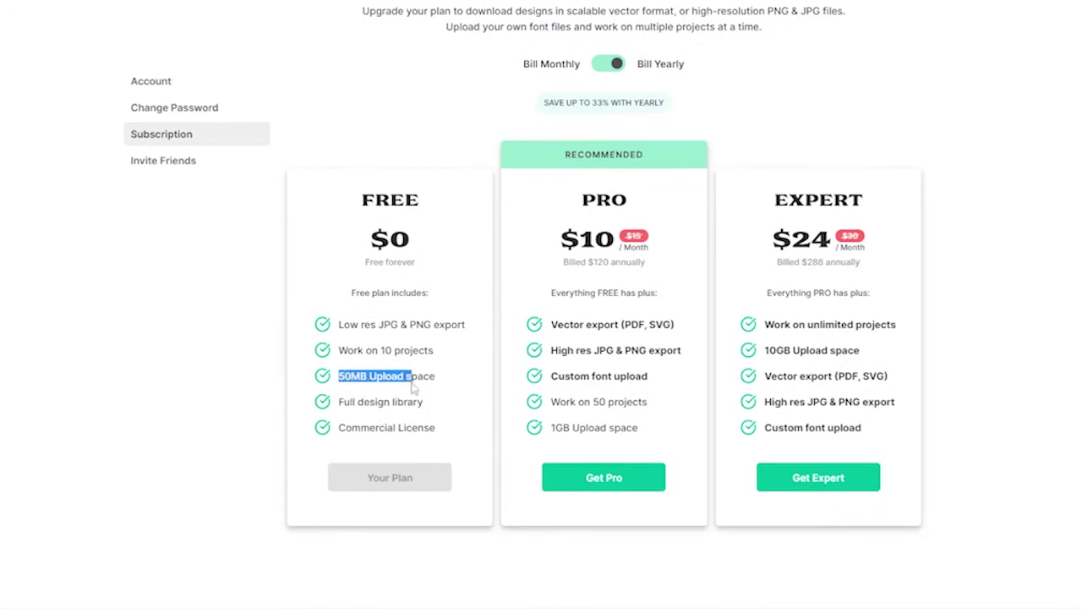
pyautogui.moveTo(339, 353); pyautogui.dragTo(450, 362)
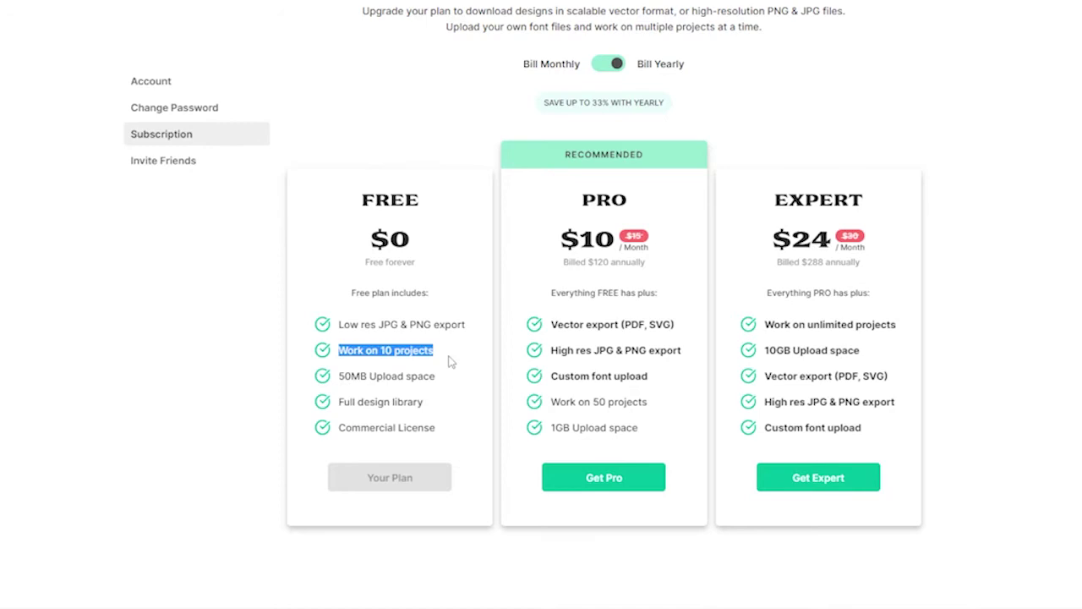
pyautogui.moveTo(340, 325); pyautogui.dragTo(391, 327)
pyautogui.click(406, 330)
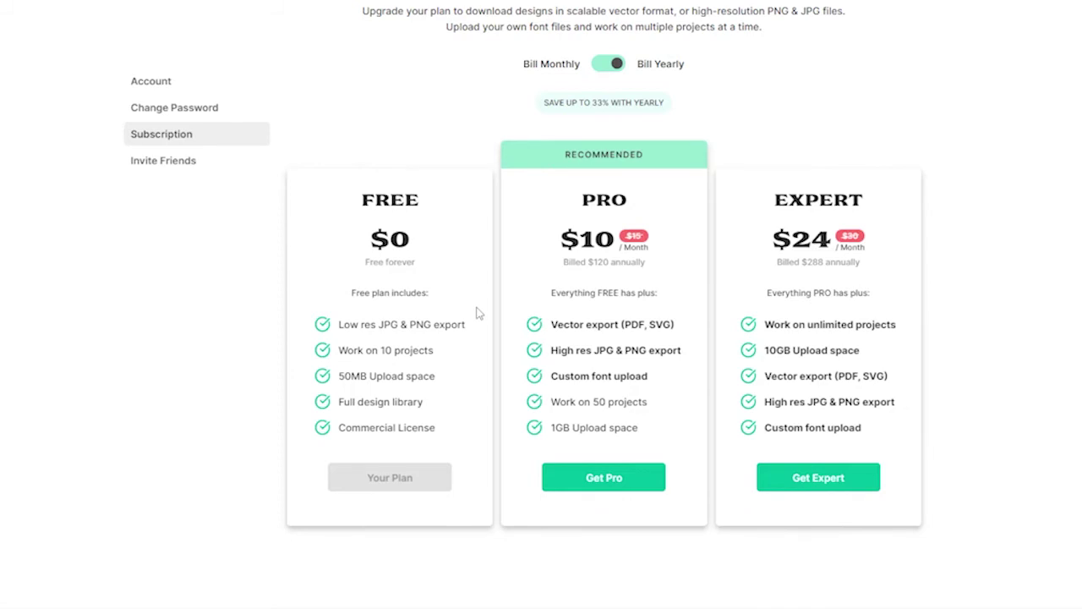
pyautogui.scroll(3, 478, 313)
pyautogui.scroll(-4, 575, 413)
pyautogui.scroll(3, 430, 409)
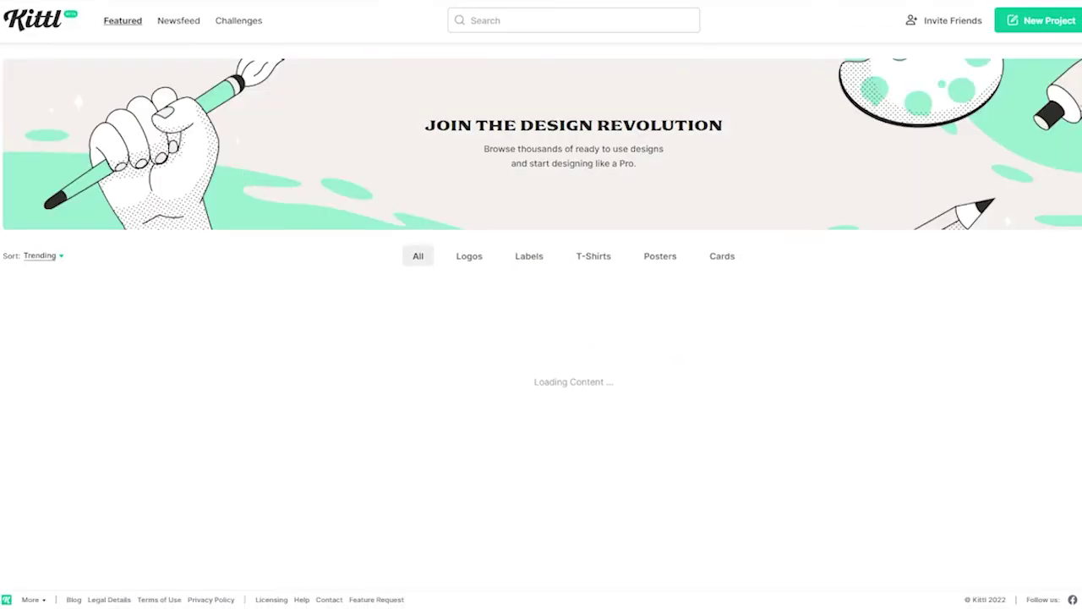
# - Browse the trending designs of all categories in the Featured gallery
pyautogui.scroll(-4, 541, 339)
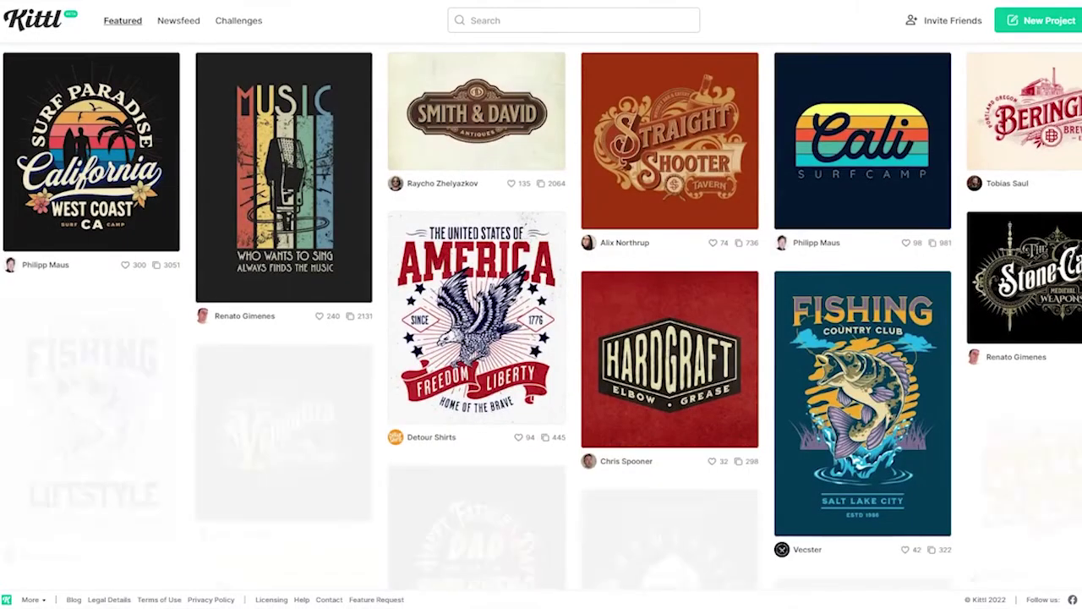
pyautogui.scroll(-2, 541, 315)
pyautogui.scroll(4, 541, 316)
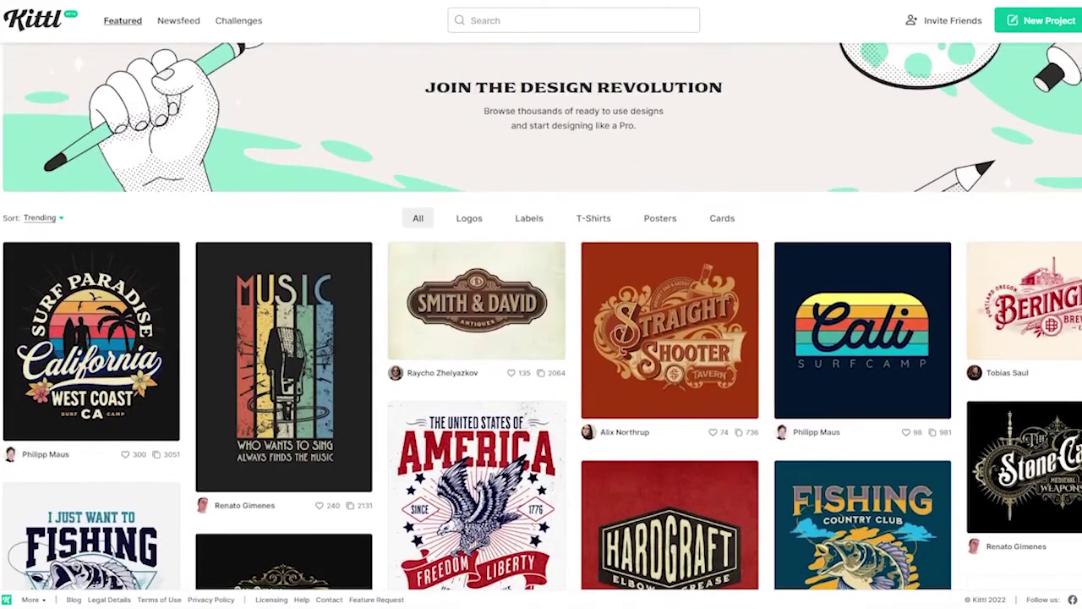
pyautogui.scroll(-1, 541, 339)
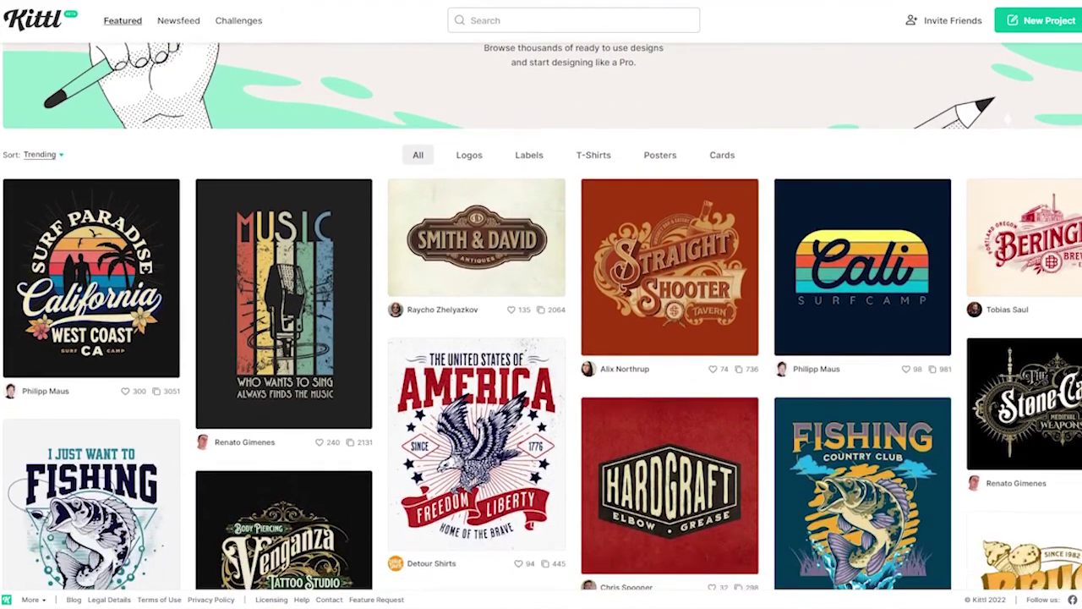